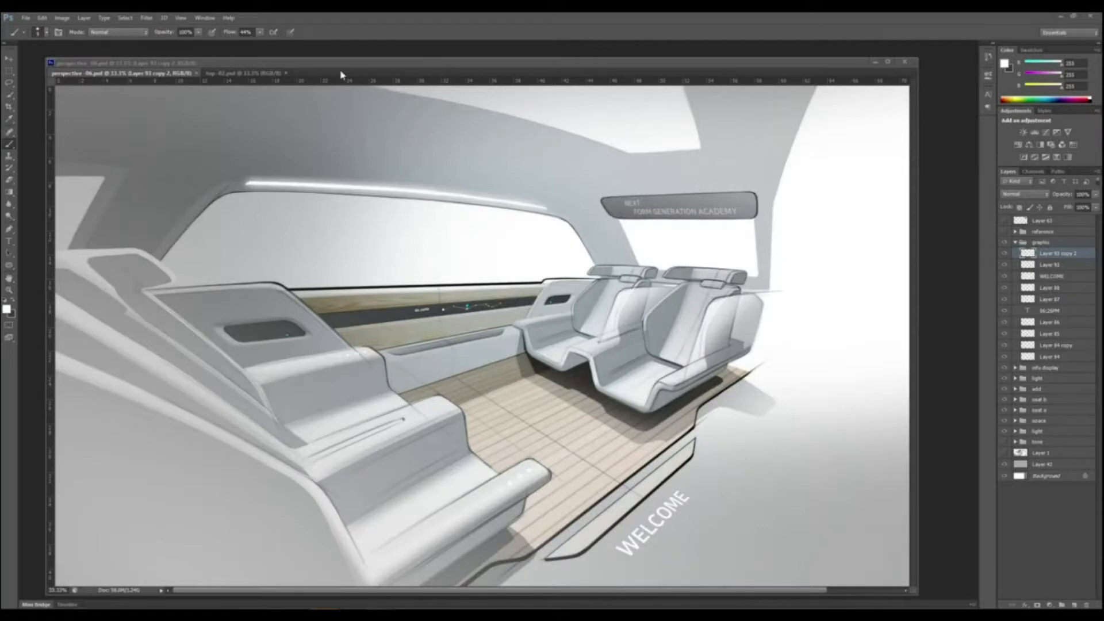
# Step: Fill the screen with the perspective drawing, collapse the graphic group and add a new layer group above it
pyautogui.click(242, 73)
pyautogui.click(166, 73)
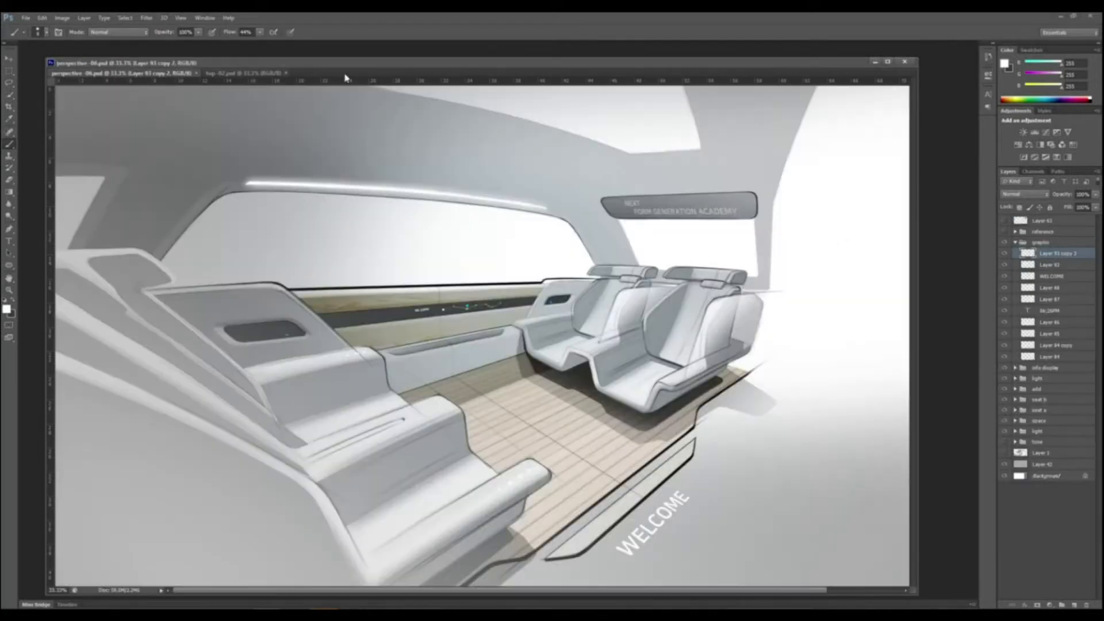
pyautogui.press('f')
pyautogui.click(1017, 229)
pyautogui.click(1015, 230)
pyautogui.click(1062, 613)
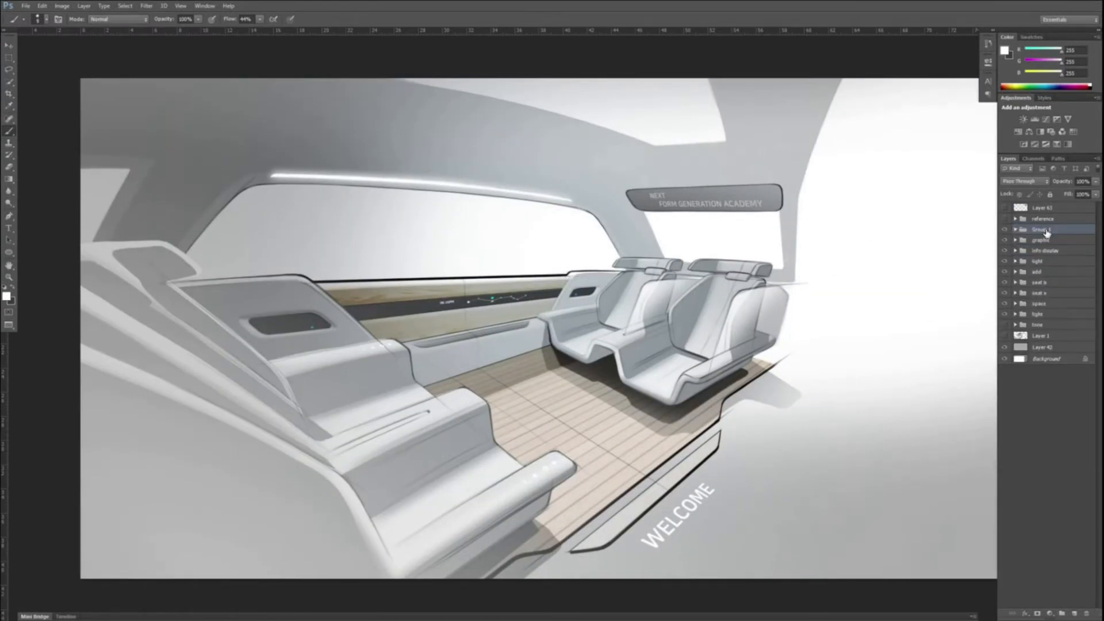
# Step: Rename the new layer group as "top view layout"
pyautogui.doubleClick(1045, 231)
pyautogui.write('top view')
pyautogui.press('Return')
pyautogui.doubleClick(1051, 231)
pyautogui.click(1051, 231)
pyautogui.write('layout')
pyautogui.press('Return')
# Step: Paste the vehicle top view sketch, rotate it upright, scale it down and place it to the right of the seats
pyautogui.hotkey('ctrl', 'v')
pyautogui.hotkey('ctrl', 't')
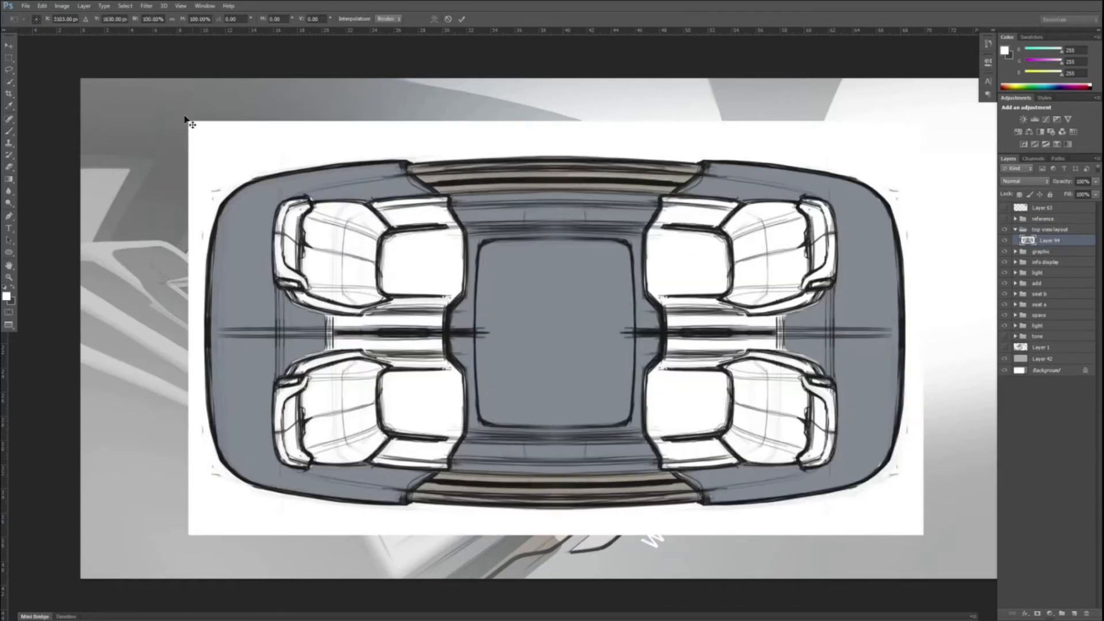
pyautogui.moveTo(190, 115)
pyautogui.mouseDown()
pyautogui.moveTo(522, 303)
pyautogui.moveTo(660, 326)
pyautogui.moveTo(889, 392)
pyautogui.mouseUp()
pyautogui.moveTo(709, 337); pyautogui.dragTo(488, 295)
pyautogui.moveTo(531, 346)
pyautogui.mouseDown()
pyautogui.moveTo(689, 277)
pyautogui.moveTo(669, 291)
pyautogui.mouseUp()
pyautogui.moveTo(603, 206); pyautogui.dragTo(624, 241)
pyautogui.moveTo(674, 291); pyautogui.dragTo(679, 226)
pyautogui.moveTo(780, 439); pyautogui.dragTo(773, 463)
pyautogui.press('Return')
# Step: Extend the canvas to the right with the Crop tool to make room for the top view
pyautogui.hotkey('ctrl', '-')
pyautogui.press('c')
pyautogui.moveTo(766, 361); pyautogui.dragTo(801, 363)
pyautogui.press('Return')
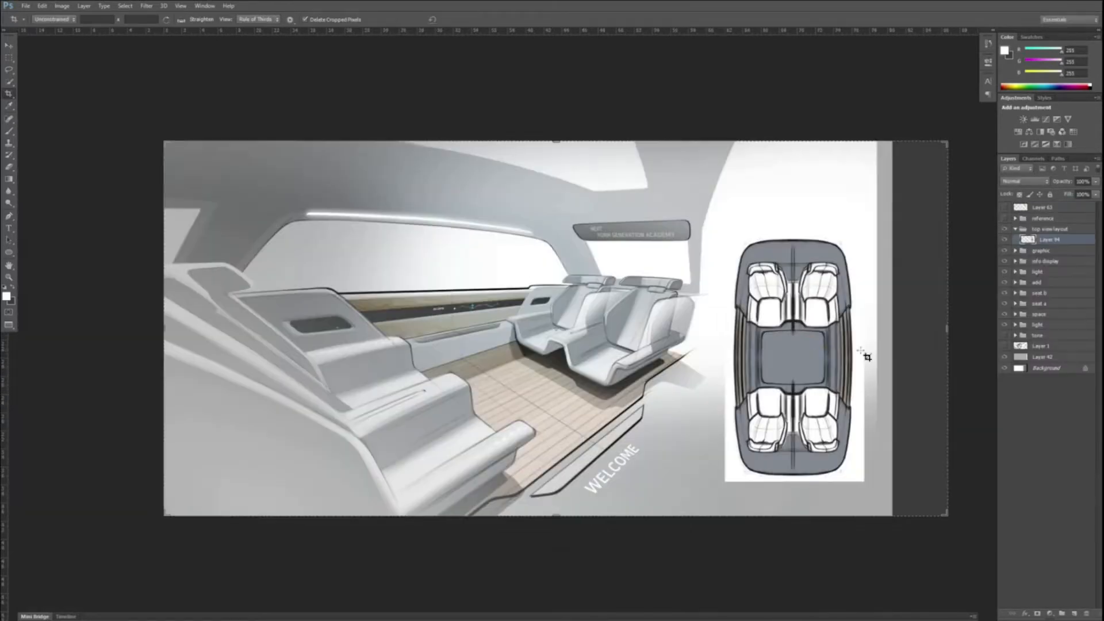
# Step: Stretch the grey background and the white gradient to the right edge of the extended canvas
pyautogui.hotkey('ctrl', 't')
pyautogui.moveTo(894, 327); pyautogui.dragTo(950, 325)
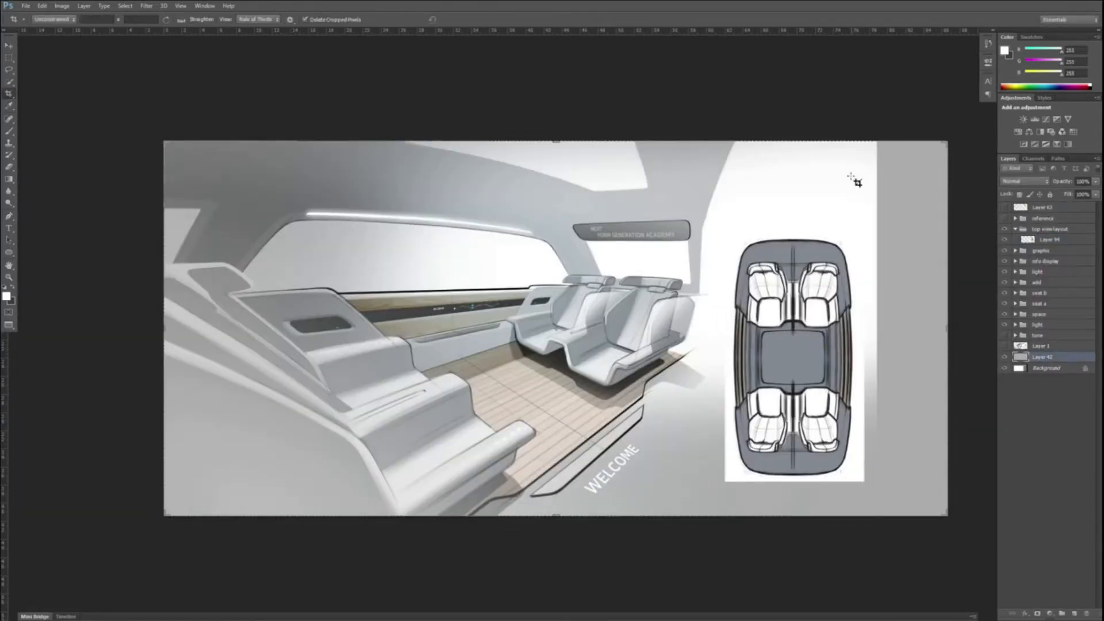
pyautogui.moveTo(877, 328); pyautogui.dragTo(961, 326)
pyautogui.press('Return')
pyautogui.click(1016, 325)
# Step: Lower the opacity of the pasted top view layer to make a faint tracing underlay
pyautogui.click(1050, 240)
pyautogui.click(1096, 181)
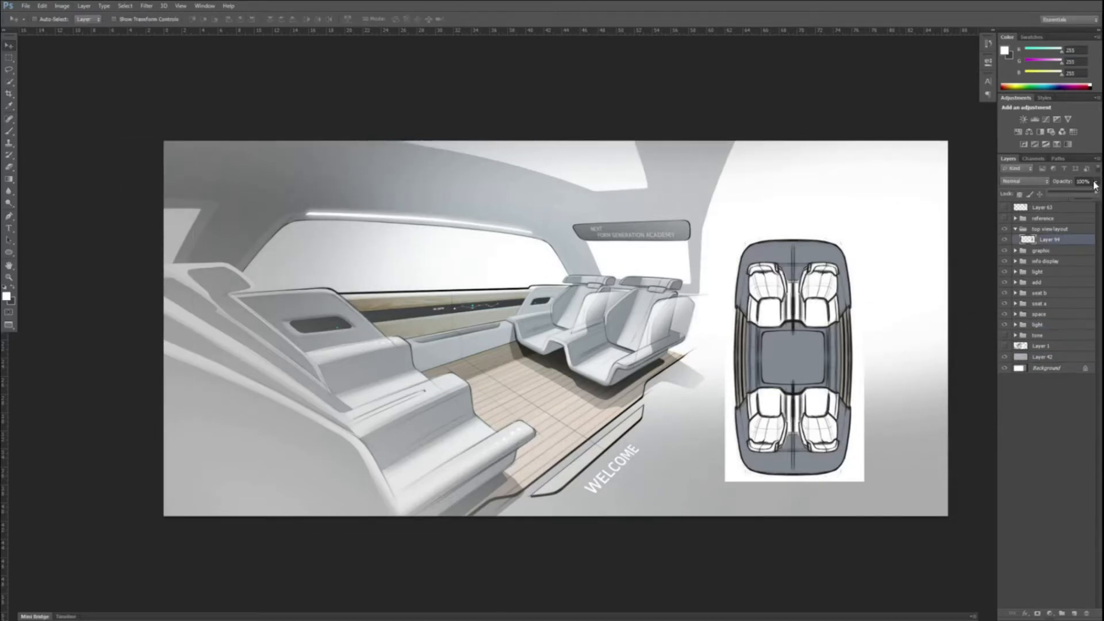
pyautogui.moveTo(1093, 194); pyautogui.dragTo(1049, 181)
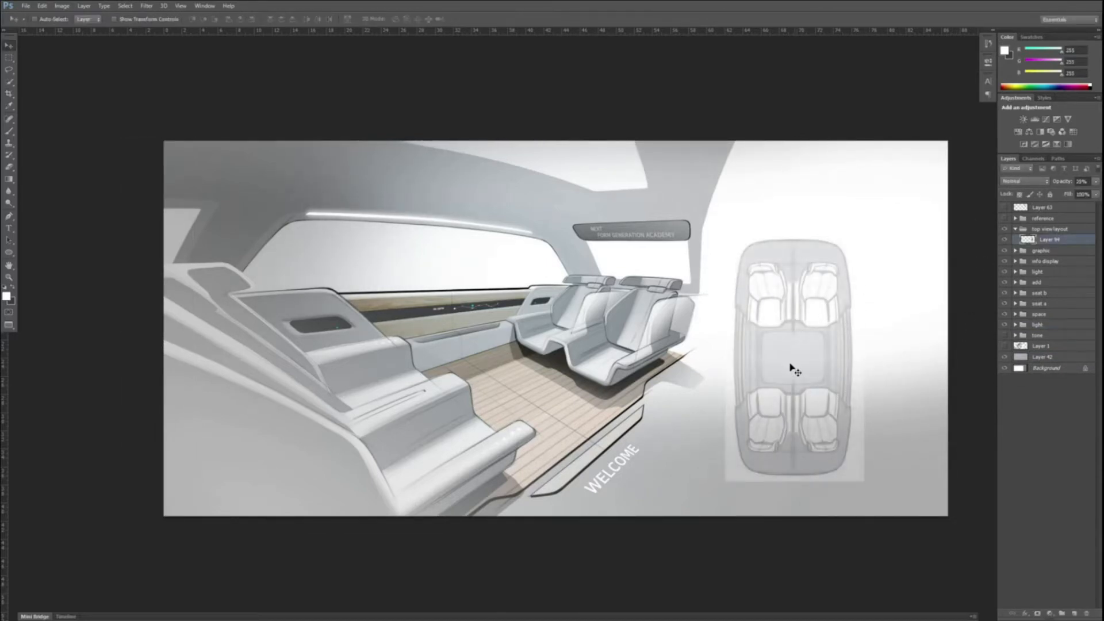
# Step: Scale the top view down, place it near the canvas's lower-right corner and fine-tune its layer opacity
pyautogui.moveTo(791, 370); pyautogui.dragTo(833, 316)
pyautogui.hotkey('ctrl', 't')
pyautogui.moveTo(772, 214); pyautogui.dragTo(824, 303)
pyautogui.press('Return')
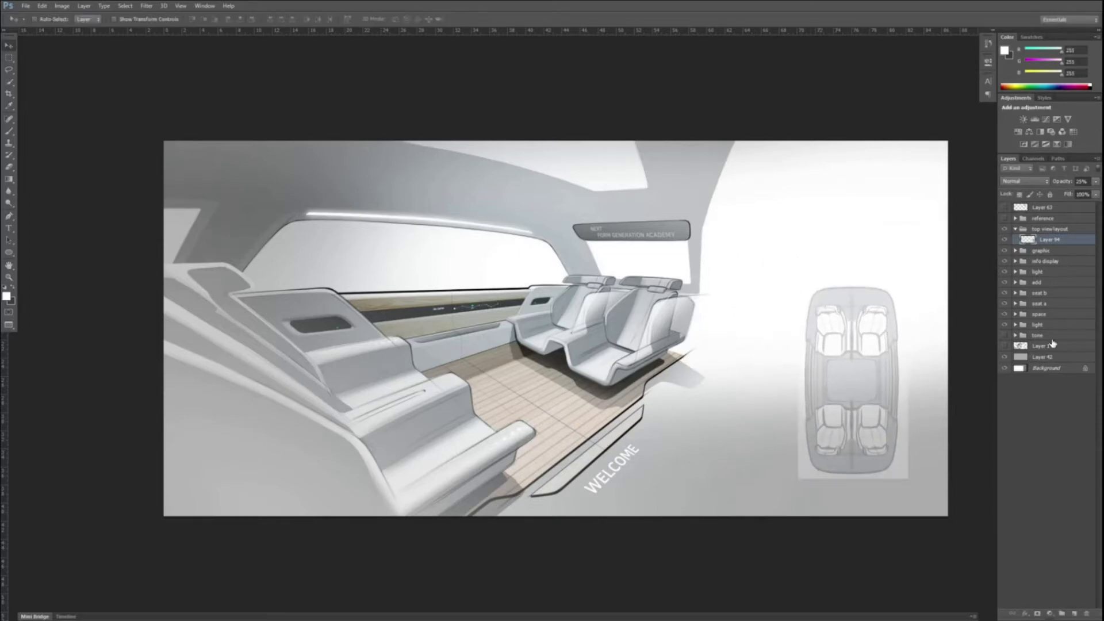
pyautogui.click(1095, 181)
pyautogui.moveTo(1060, 192); pyautogui.dragTo(1058, 193)
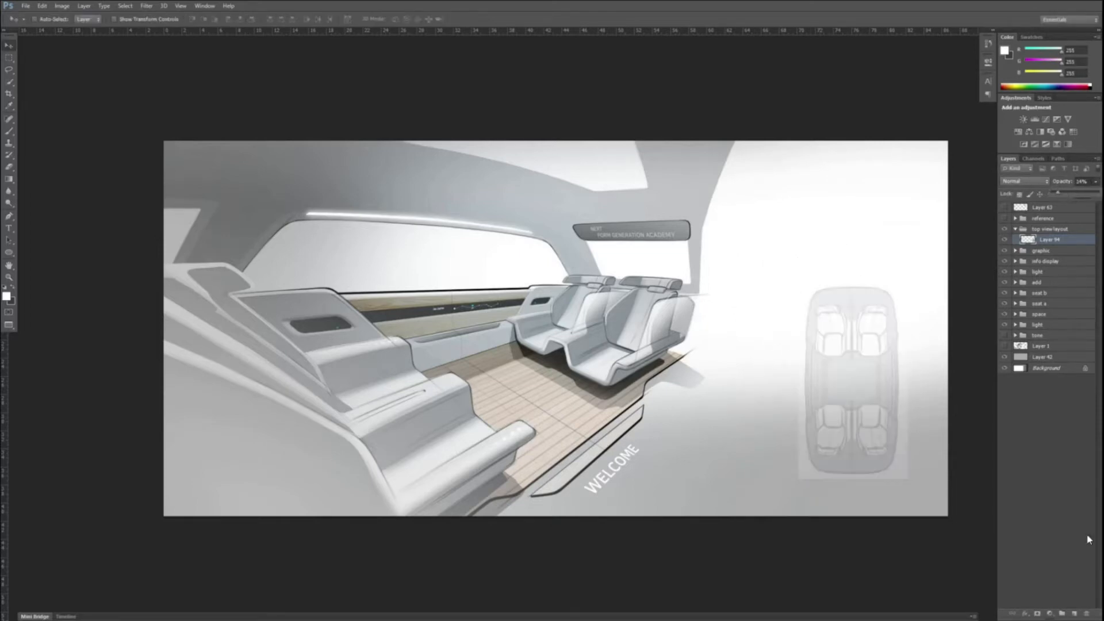
# Step: Add a new layer above the top view sketch and set the foreground colour to dark grey, RGB 31, 31, 31
pyautogui.click(1075, 614)
pyautogui.hotkey('ctrl', '+')
pyautogui.click(13, 287)
pyautogui.click(6, 296)
pyautogui.moveTo(394, 533); pyautogui.dragTo(370, 539)
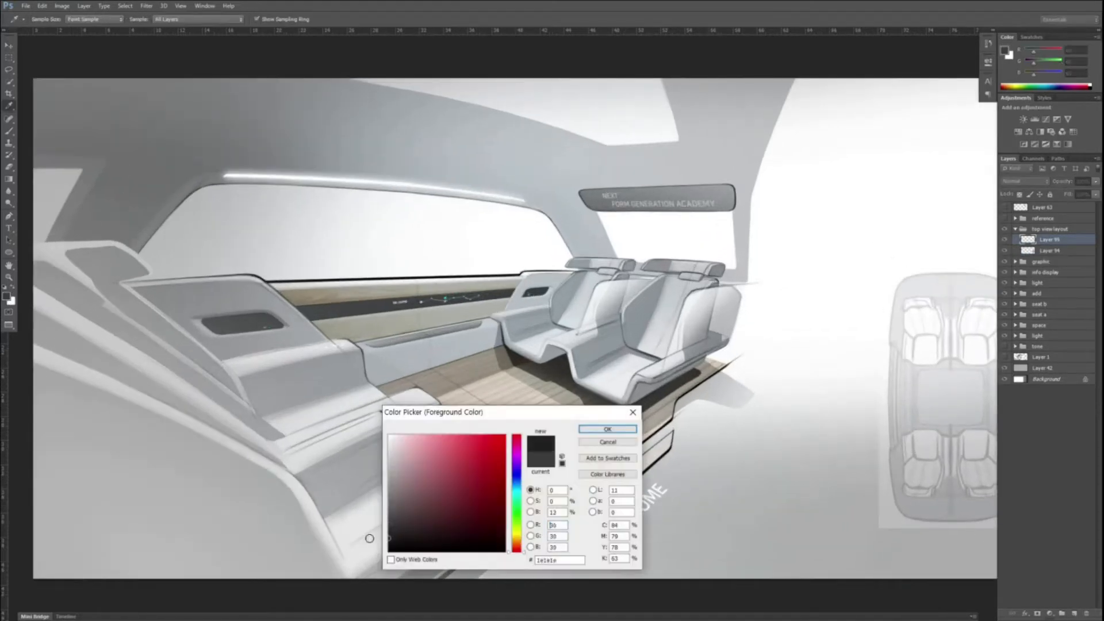
pyautogui.click(608, 430)
# Step: Rotate the canvas to lay the top view sideways and brush a line along the vehicle's long side edge
pyautogui.moveTo(719, 477); pyautogui.dragTo(372, 389)
pyautogui.hotkey('ctrl', '+')
pyautogui.hotkey('ctrl', '+')
pyautogui.press('r')
pyautogui.moveTo(774, 401); pyautogui.dragTo(561, 561)
pyautogui.press('b')
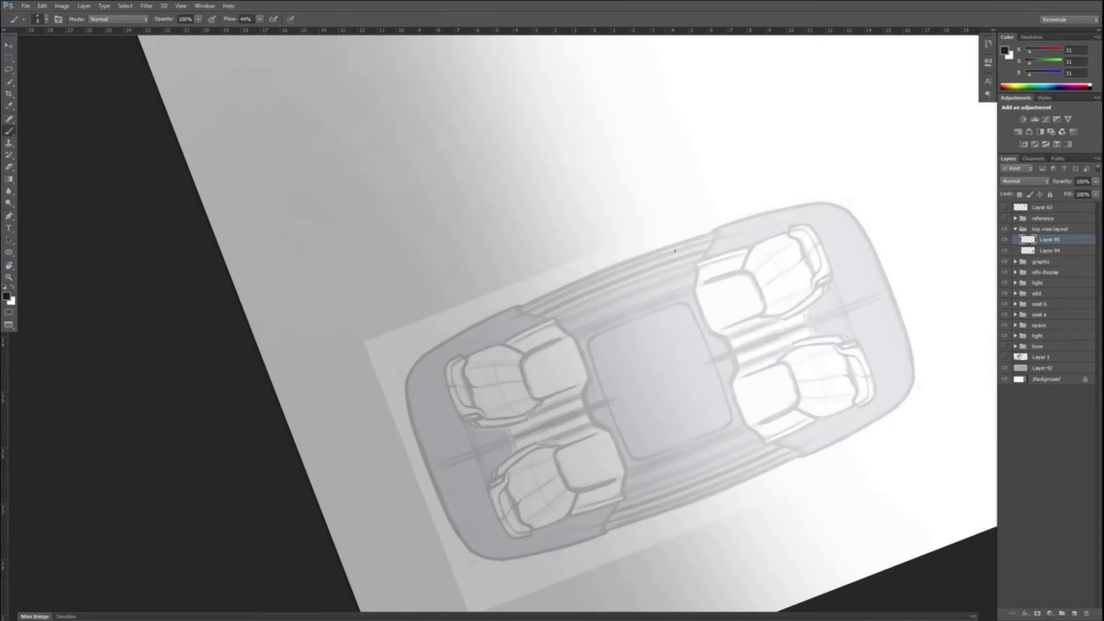
pyautogui.moveTo(541, 295); pyautogui.dragTo(726, 229)
# Step: Transform the side line, extending both ends to follow the vehicle's body side between the rounded corners
pyautogui.hotkey('ctrl', 't')
pyautogui.rightClick(643, 256)
pyautogui.click(675, 291)
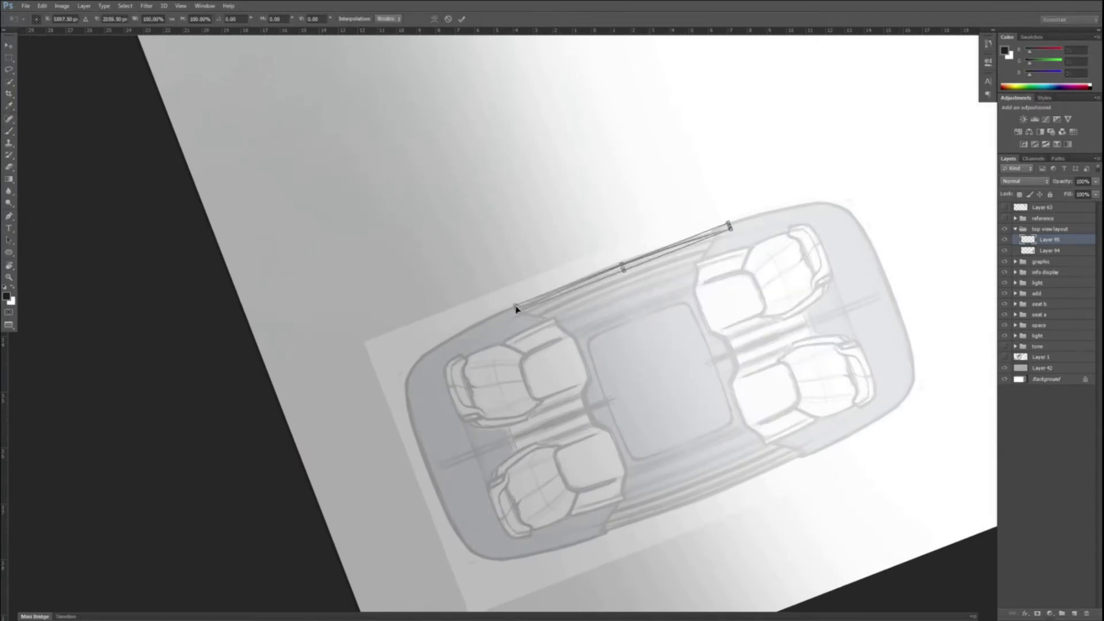
pyautogui.moveTo(516, 308); pyautogui.dragTo(443, 335)
pyautogui.moveTo(730, 227); pyautogui.dragTo(848, 191)
pyautogui.press('Return')
pyautogui.hotkey('ctrl', 't')
pyautogui.press('Return')
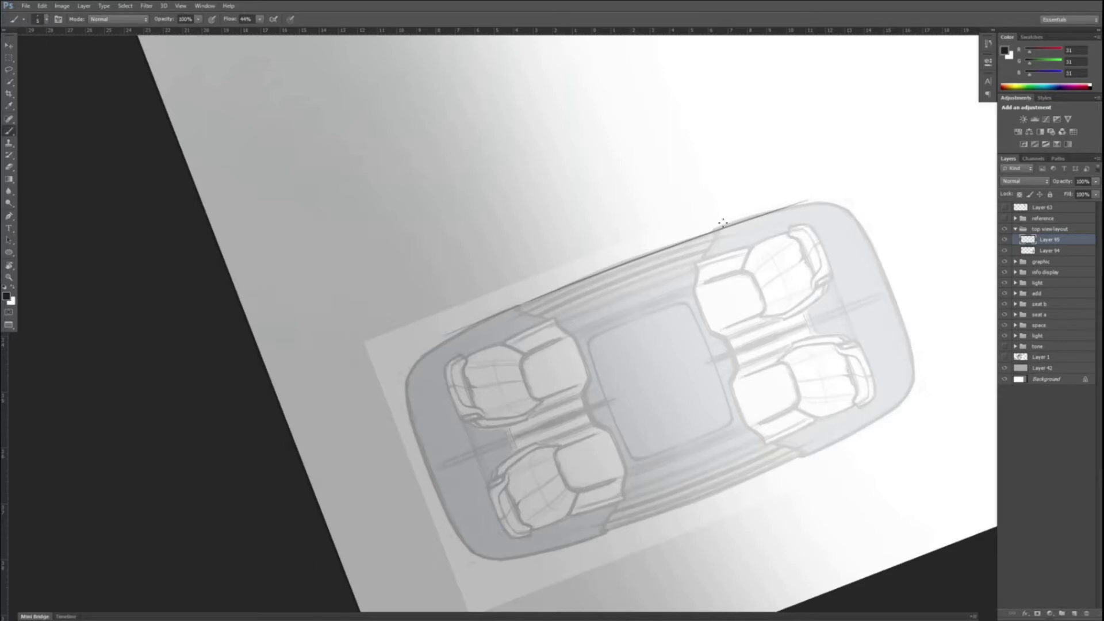
# Step: Trace the joint at the end of the striped side sill and the sill's inner edge
pyautogui.moveTo(723, 224); pyautogui.dragTo(719, 223)
pyautogui.hotkey('ctrl', '+')
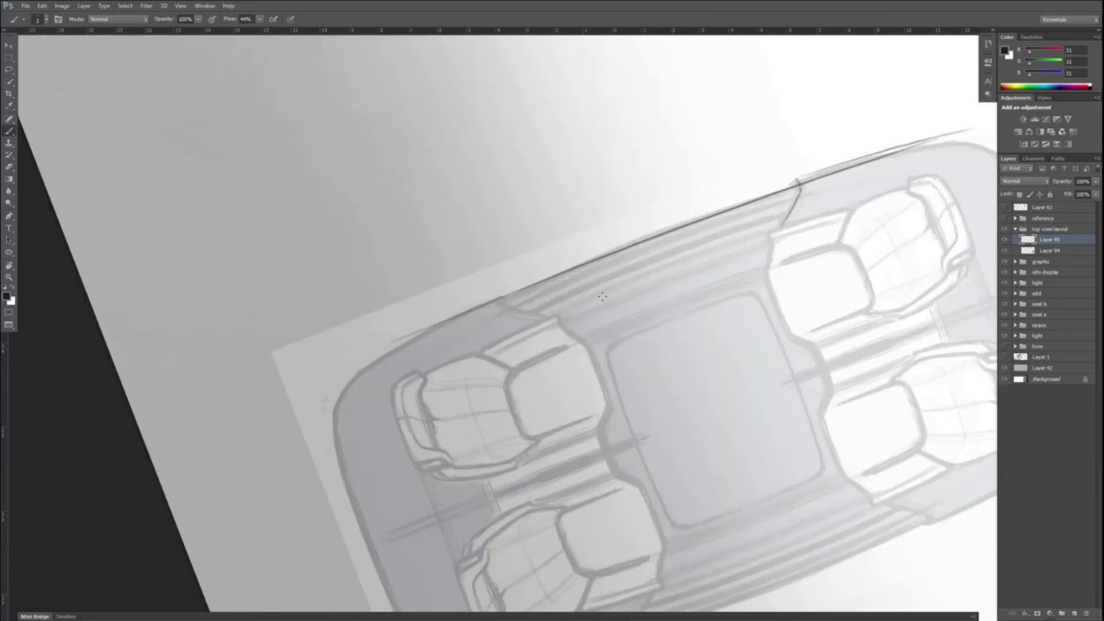
pyautogui.moveTo(622, 289); pyautogui.dragTo(775, 233)
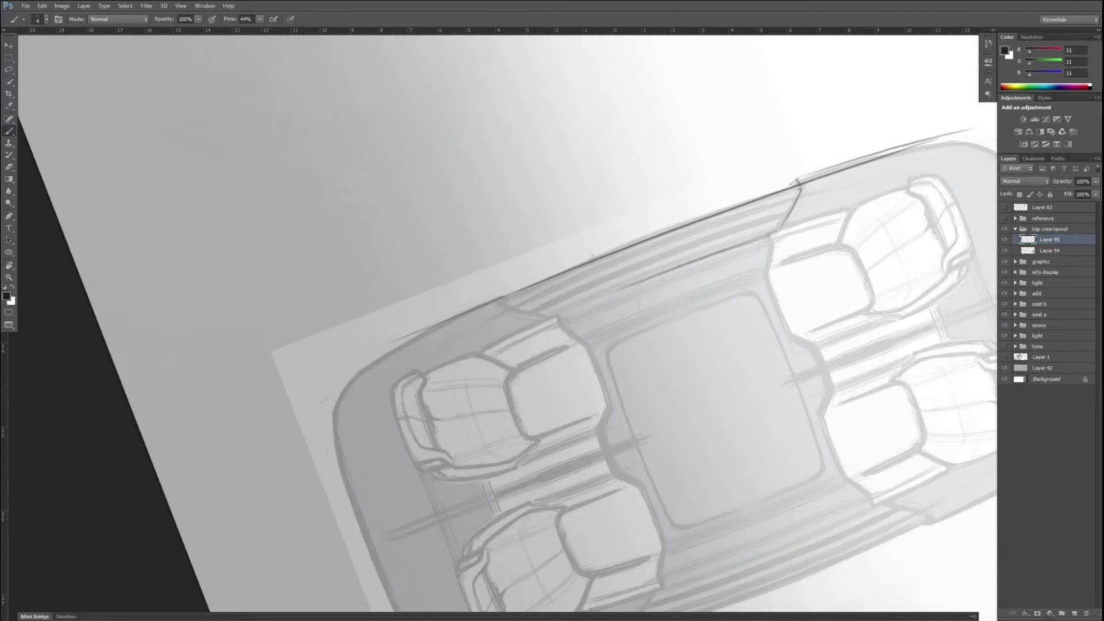
# Step: Darken the sill's outer edge with repeated brush strokes and clean up the stray side line with the eraser
pyautogui.moveTo(612, 248); pyautogui.dragTo(789, 184)
pyautogui.moveTo(574, 263); pyautogui.dragTo(760, 195)
pyautogui.moveTo(580, 260)
pyautogui.mouseDown()
pyautogui.moveTo(787, 184)
pyautogui.moveTo(707, 211)
pyautogui.moveTo(776, 191)
pyautogui.mouseUp()
pyautogui.press('e')
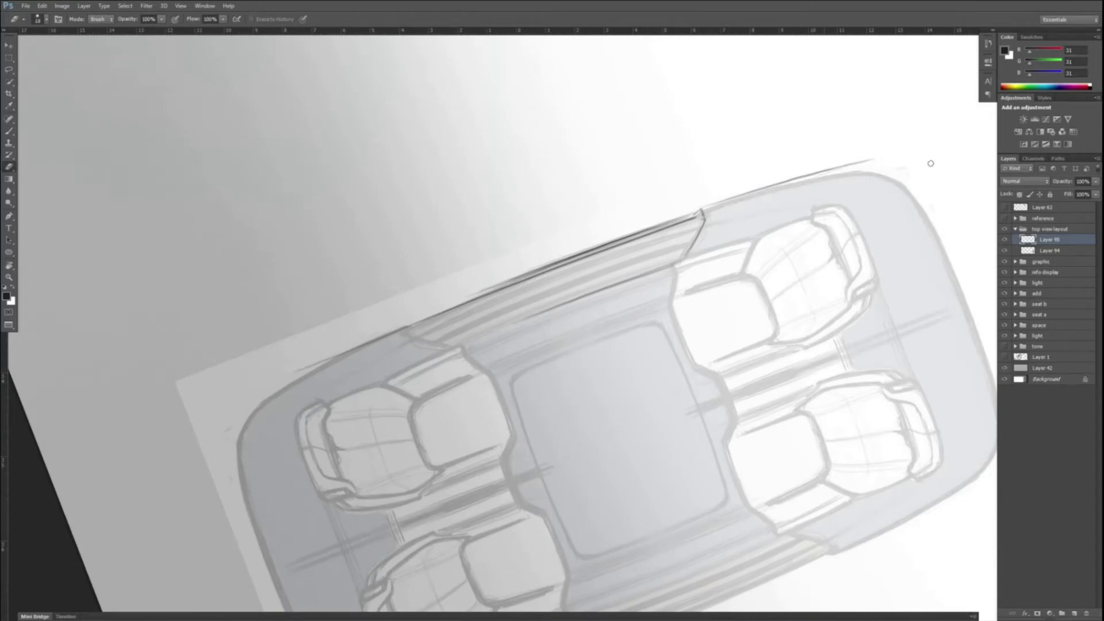
# Step: Turn the canvas back towards upright and trace the rounded upper-left corner of the vehicle body
pyautogui.press('b')
pyautogui.moveTo(589, 330)
pyautogui.mouseDown()
pyautogui.moveTo(695, 292)
pyautogui.moveTo(506, 138)
pyautogui.mouseUp()
pyautogui.press('r')
pyautogui.moveTo(625, 323)
pyautogui.mouseDown()
pyautogui.moveTo(671, 404)
pyautogui.moveTo(710, 554)
pyautogui.mouseUp()
pyautogui.moveTo(489, 154); pyautogui.dragTo(485, 193)
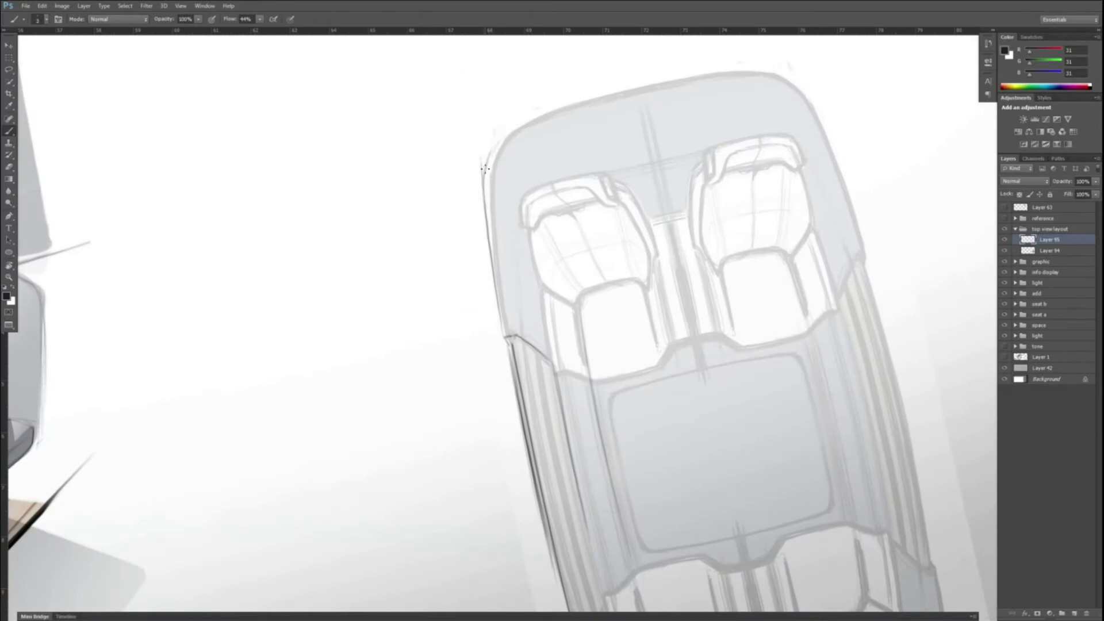
pyautogui.moveTo(506, 136); pyautogui.dragTo(484, 170)
pyautogui.press('Escape')
# Step: Add another layer and trace the inner floor line and the front edge of the upper seats up to the centre
pyautogui.click(1074, 613)
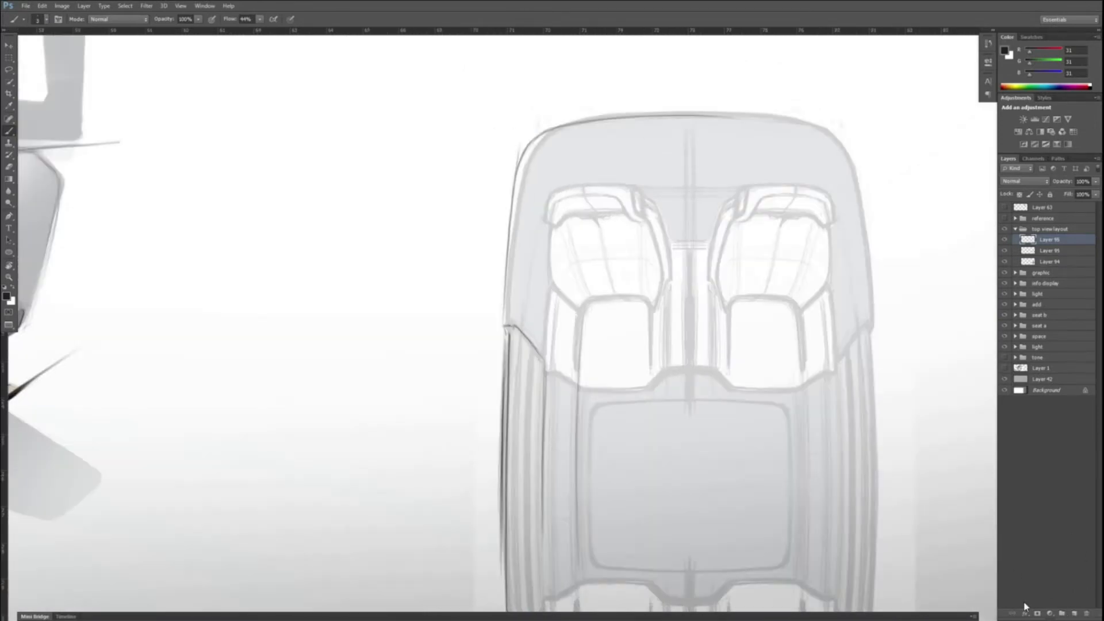
pyautogui.hotkey('ctrl', '+')
pyautogui.press('r')
pyautogui.moveTo(732, 562); pyautogui.dragTo(599, 569)
pyautogui.hotkey('ctrl', '-')
pyautogui.press('r')
pyautogui.moveTo(920, 518)
pyautogui.mouseDown()
pyautogui.moveTo(717, 542)
pyautogui.moveTo(803, 259)
pyautogui.mouseUp()
pyautogui.hotkey('ctrl', '+')
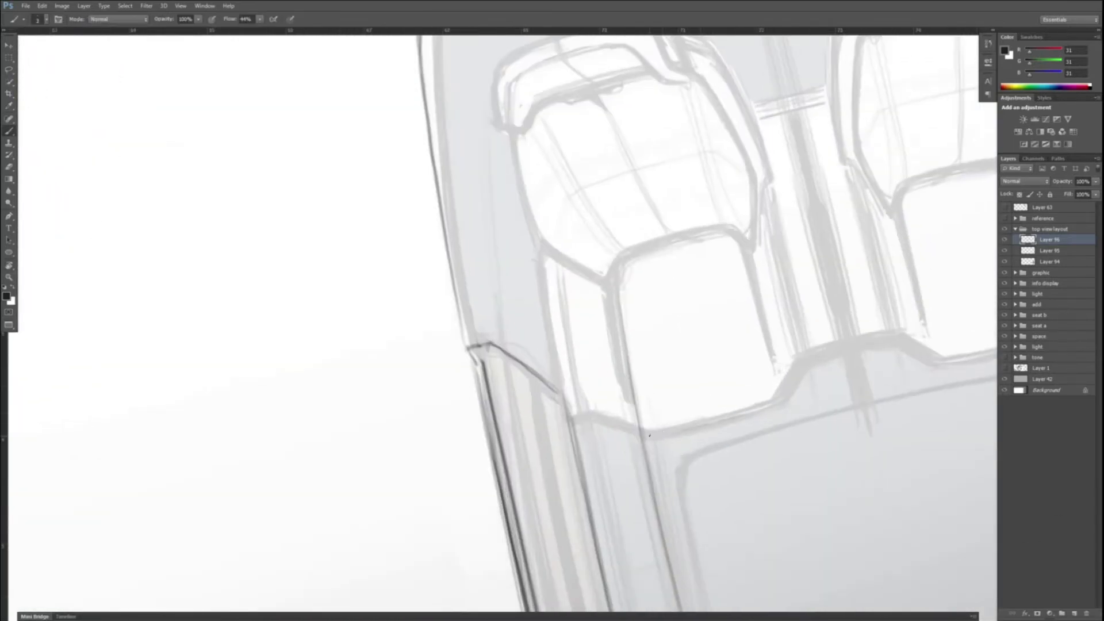
pyautogui.moveTo(649, 436)
pyautogui.mouseDown()
pyautogui.moveTo(761, 410)
pyautogui.moveTo(810, 366)
pyautogui.moveTo(897, 340)
pyautogui.mouseUp()
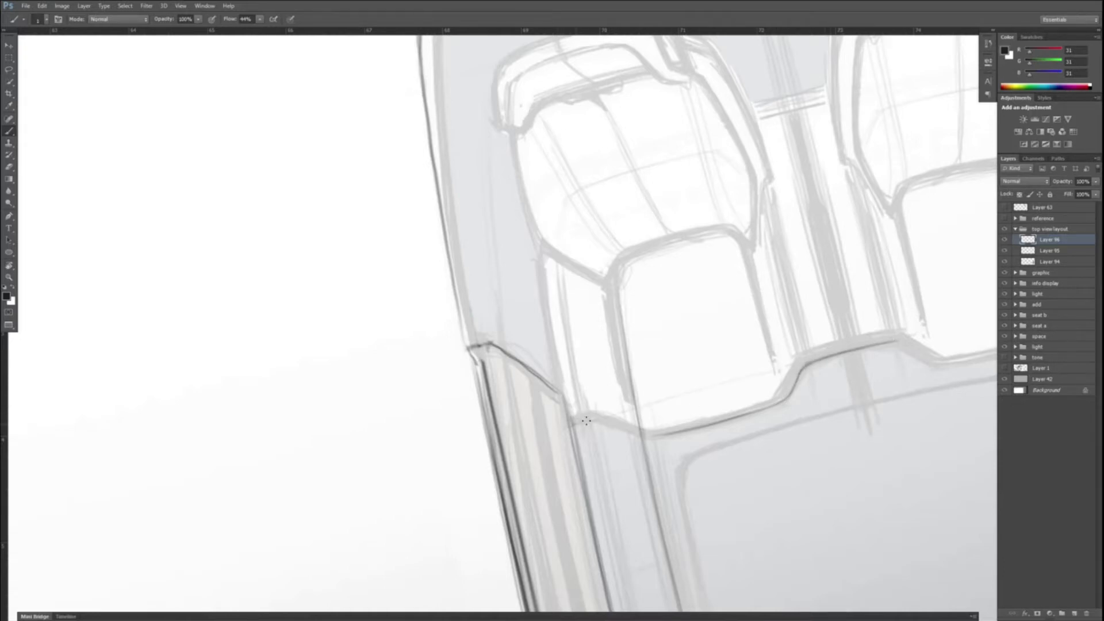
# Step: Trace the outer side of the upper-left seat's cushion and tidy its line with the eraser
pyautogui.press('r')
pyautogui.moveTo(586, 421)
pyautogui.mouseDown()
pyautogui.moveTo(655, 357)
pyautogui.moveTo(794, 387)
pyautogui.moveTo(374, 456)
pyautogui.moveTo(467, 375)
pyautogui.moveTo(645, 268)
pyautogui.mouseUp()
pyautogui.press('r')
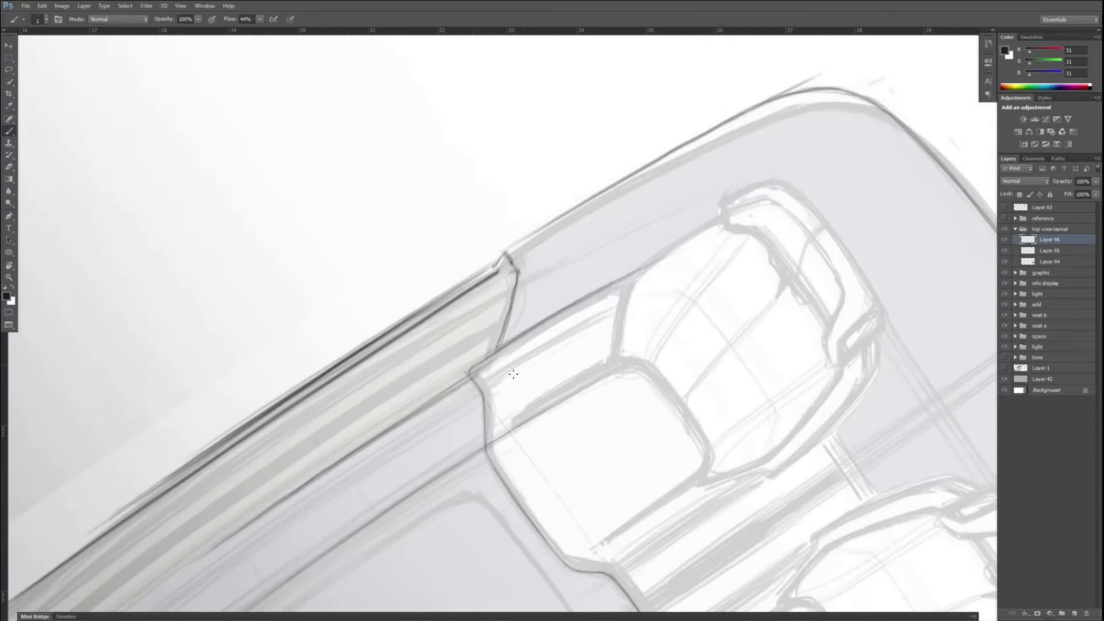
pyautogui.moveTo(513, 374); pyautogui.dragTo(608, 328)
pyautogui.press('e')
pyautogui.press('b')
pyautogui.press('e')
# Step: Trace the seam beside the upper-left seat's backrest and the backrest's outer edge up to the headrest
pyautogui.press('space')
pyautogui.moveTo(670, 312)
pyautogui.mouseDown()
pyautogui.moveTo(663, 292)
pyautogui.moveTo(635, 295)
pyautogui.mouseUp()
pyautogui.press('b')
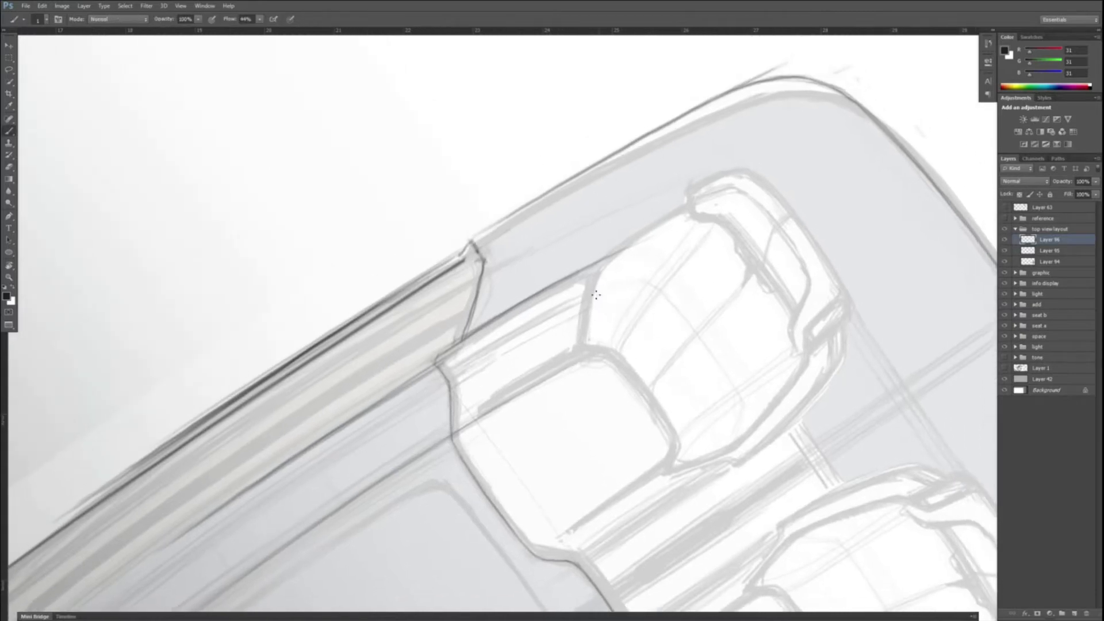
pyautogui.moveTo(577, 345); pyautogui.dragTo(586, 291)
pyautogui.moveTo(655, 221); pyautogui.dragTo(693, 206)
# Step: Trace the upper-left seat's headrest along its rear edge, outer end and front edge
pyautogui.press('r')
pyautogui.moveTo(385, 415); pyautogui.dragTo(581, 443)
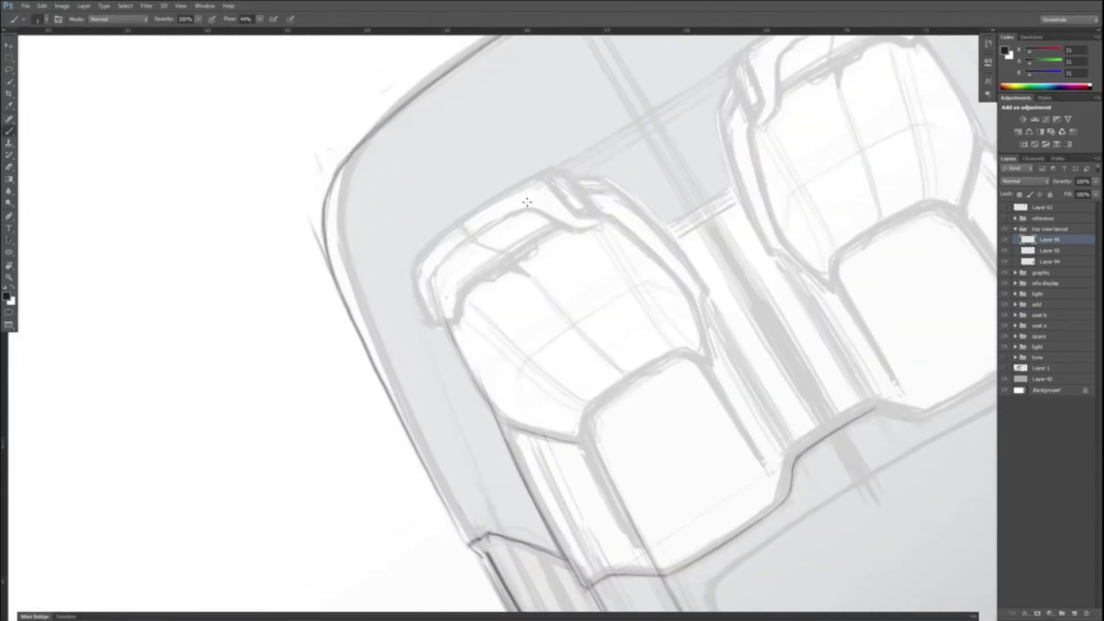
pyautogui.moveTo(412, 260); pyautogui.dragTo(561, 163)
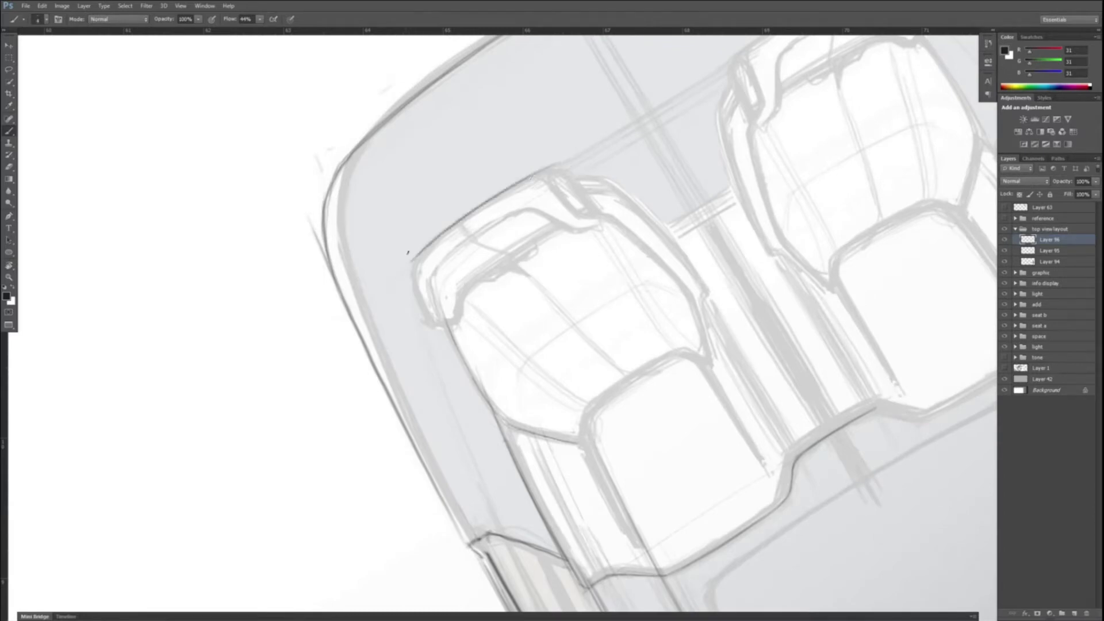
pyautogui.moveTo(415, 261)
pyautogui.mouseDown()
pyautogui.moveTo(417, 308)
pyautogui.moveTo(417, 262)
pyautogui.moveTo(456, 357)
pyautogui.mouseUp()
pyautogui.moveTo(414, 290); pyautogui.dragTo(465, 359)
pyautogui.moveTo(460, 305); pyautogui.dragTo(466, 352)
pyautogui.moveTo(479, 279)
pyautogui.mouseDown()
pyautogui.moveTo(467, 354)
pyautogui.moveTo(431, 320)
pyautogui.moveTo(442, 332)
pyautogui.moveTo(428, 278)
pyautogui.mouseUp()
pyautogui.moveTo(434, 321)
pyautogui.mouseDown()
pyautogui.moveTo(459, 241)
pyautogui.moveTo(516, 206)
pyautogui.moveTo(538, 241)
pyautogui.moveTo(566, 227)
pyautogui.mouseUp()
# Step: Trace the console-side end of the upper-left headrest and its inner contour
pyautogui.press('r')
pyautogui.moveTo(705, 321); pyautogui.dragTo(704, 339)
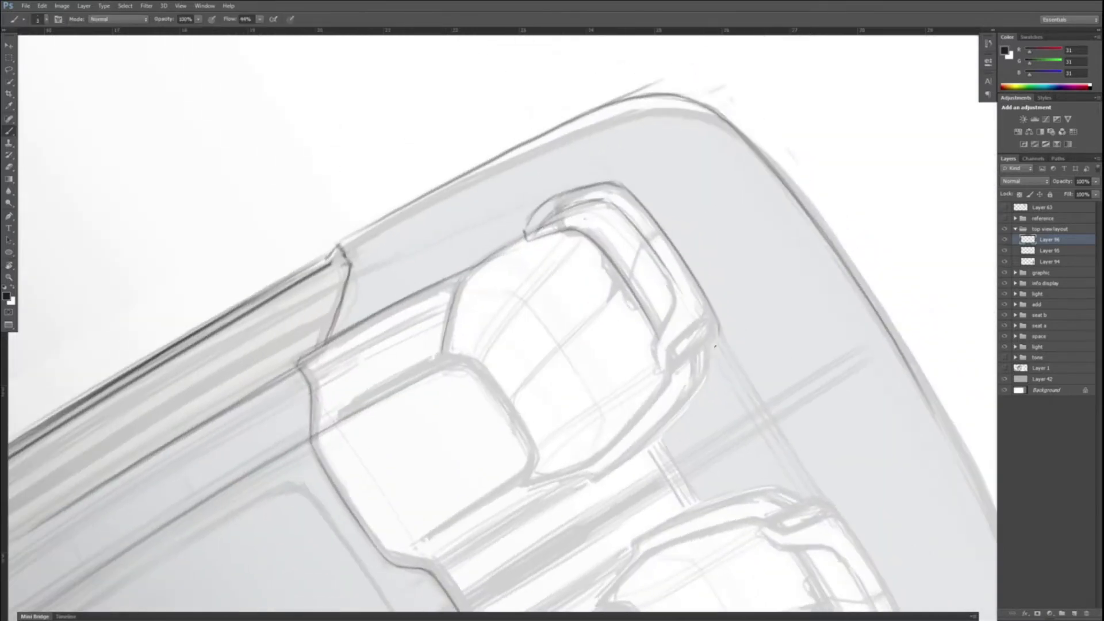
pyautogui.moveTo(715, 347)
pyautogui.mouseDown()
pyautogui.moveTo(669, 385)
pyautogui.moveTo(707, 354)
pyautogui.mouseUp()
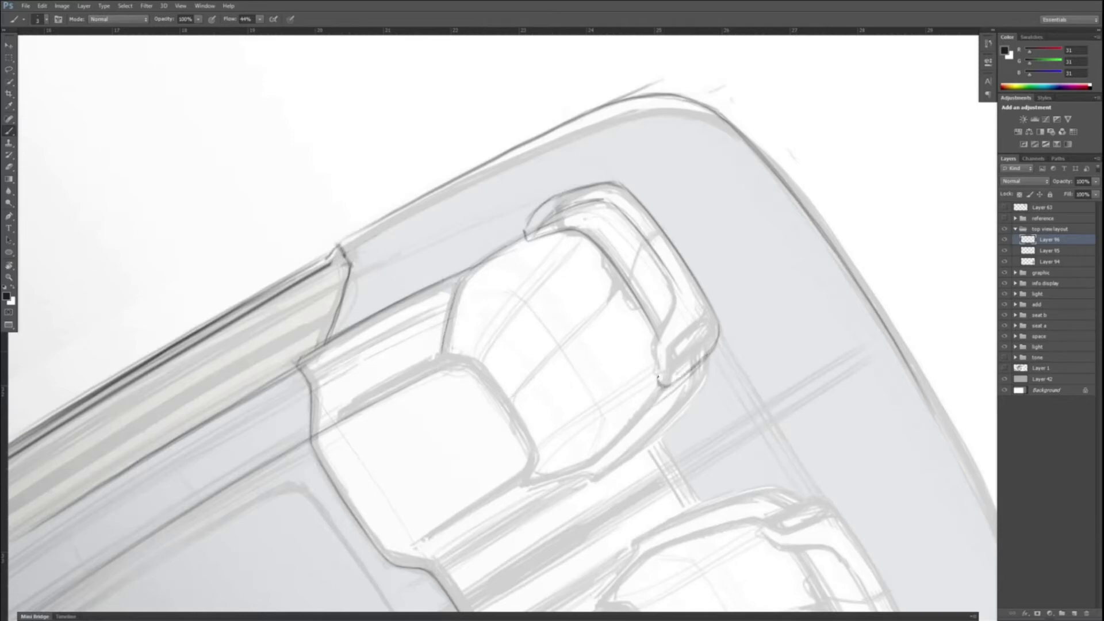
pyautogui.moveTo(659, 380); pyautogui.dragTo(676, 322)
pyautogui.press('r')
pyautogui.moveTo(602, 478)
pyautogui.mouseDown()
pyautogui.moveTo(705, 304)
pyautogui.moveTo(694, 277)
pyautogui.mouseUp()
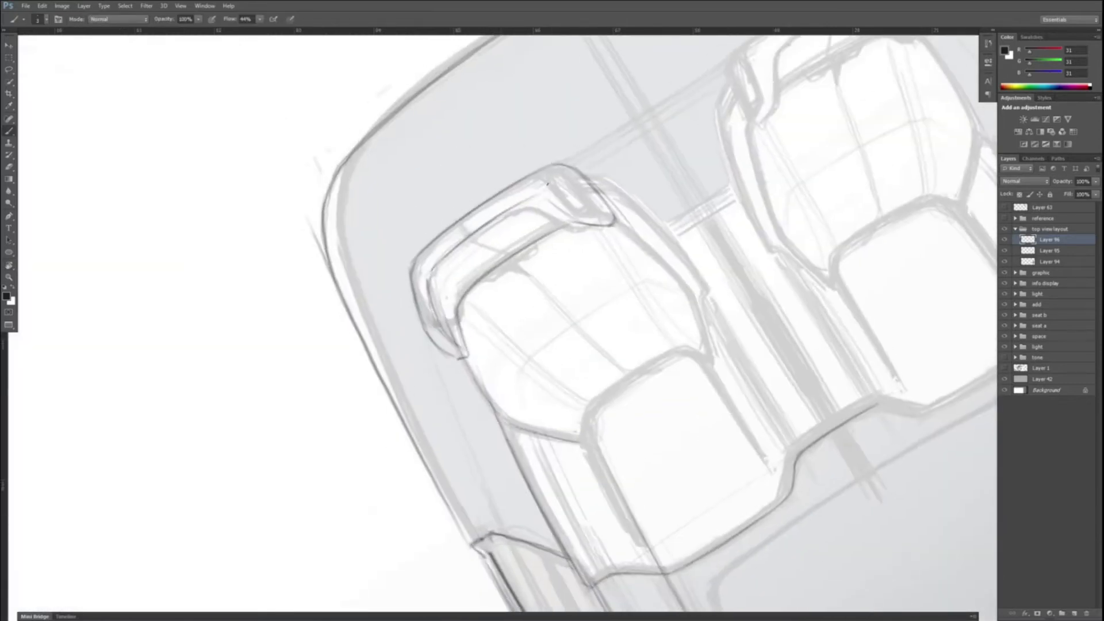
pyautogui.moveTo(540, 199); pyautogui.dragTo(578, 222)
# Step: Erase the console-side tip of the upper-left headrest and redraw it extending further down along the backrest
pyautogui.press('r')
pyautogui.moveTo(735, 243)
pyautogui.mouseDown()
pyautogui.moveTo(675, 481)
pyautogui.moveTo(664, 488)
pyautogui.mouseUp()
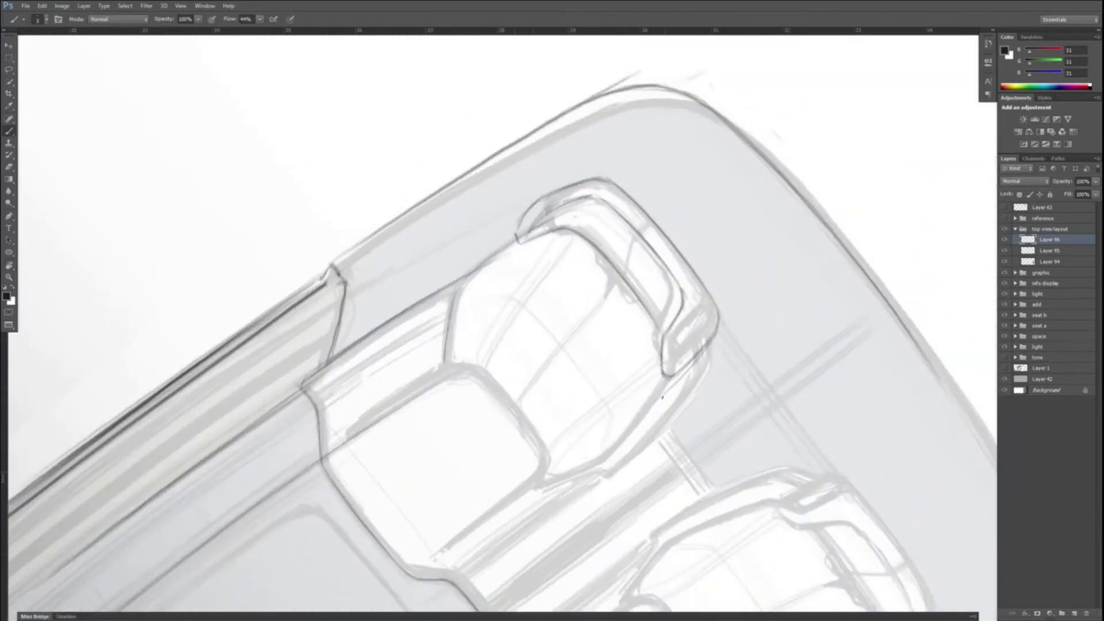
pyautogui.press('e')
pyautogui.moveTo(679, 342)
pyautogui.mouseDown()
pyautogui.moveTo(655, 377)
pyautogui.moveTo(653, 356)
pyautogui.moveTo(684, 319)
pyautogui.moveTo(662, 366)
pyautogui.moveTo(676, 346)
pyautogui.mouseUp()
pyautogui.press('b')
pyautogui.press('e')
pyautogui.press('b')
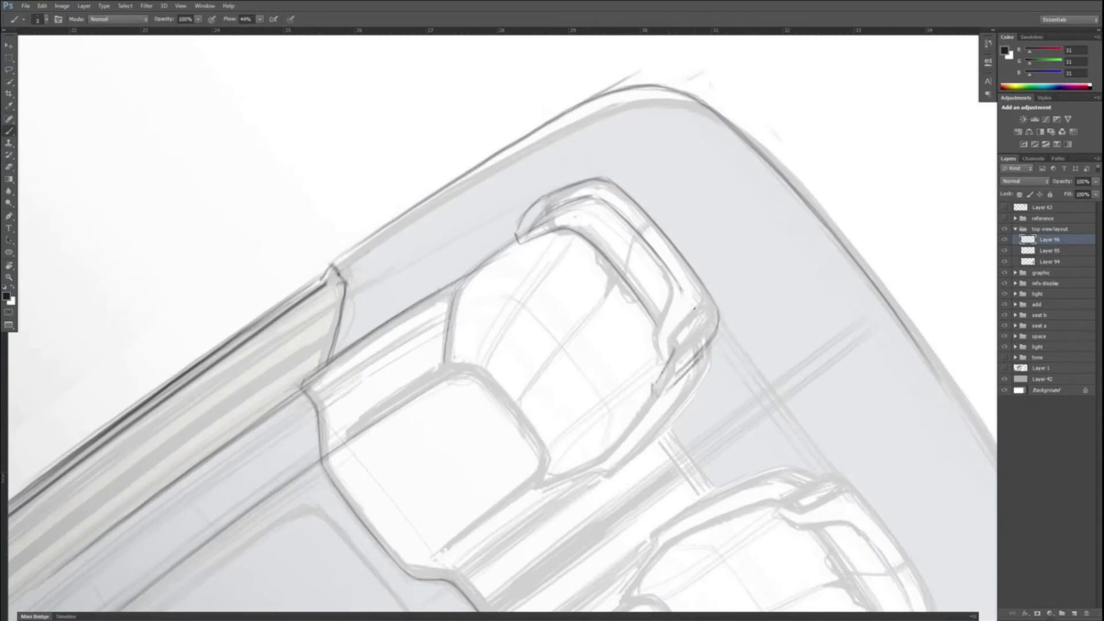
pyautogui.moveTo(676, 278); pyautogui.dragTo(678, 347)
pyautogui.moveTo(638, 289)
pyautogui.mouseDown()
pyautogui.moveTo(667, 364)
pyautogui.moveTo(655, 397)
pyautogui.moveTo(711, 349)
pyautogui.moveTo(715, 322)
pyautogui.mouseUp()
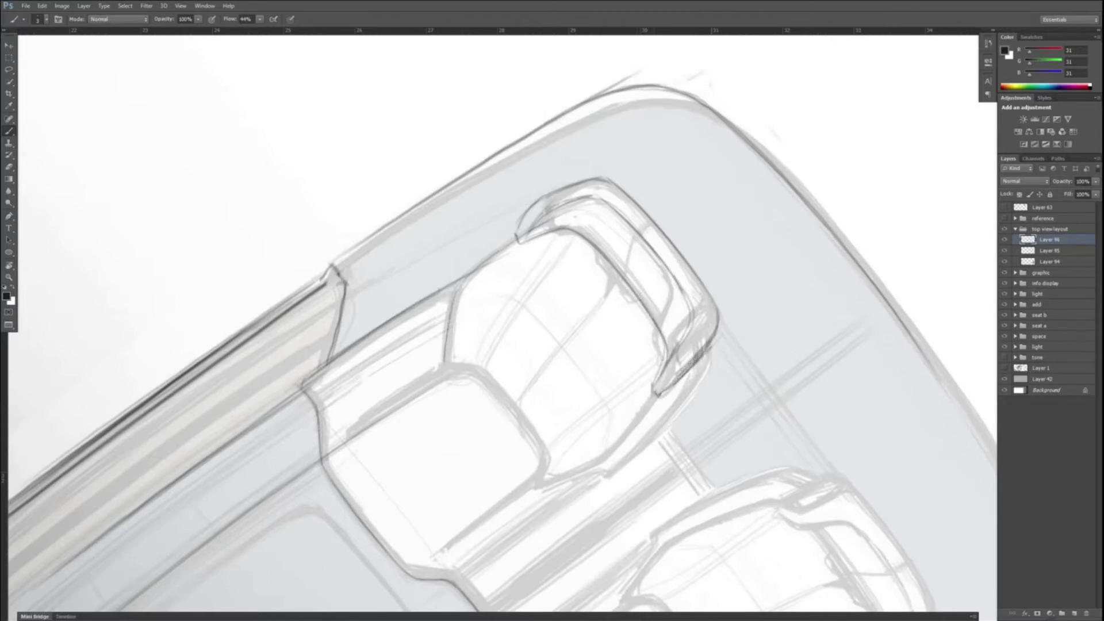
# Step: Trace the upper-left seat's side edge along the centre console
pyautogui.hotkey('ctrl', '-')
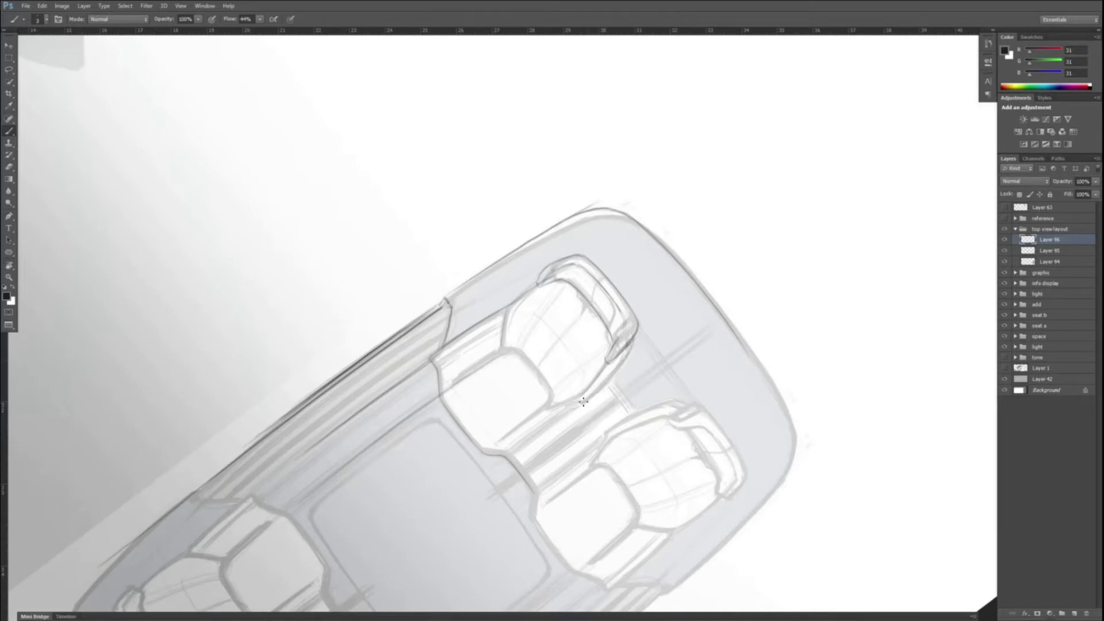
pyautogui.moveTo(531, 434); pyautogui.dragTo(572, 409)
pyautogui.hotkey('ctrl', '+')
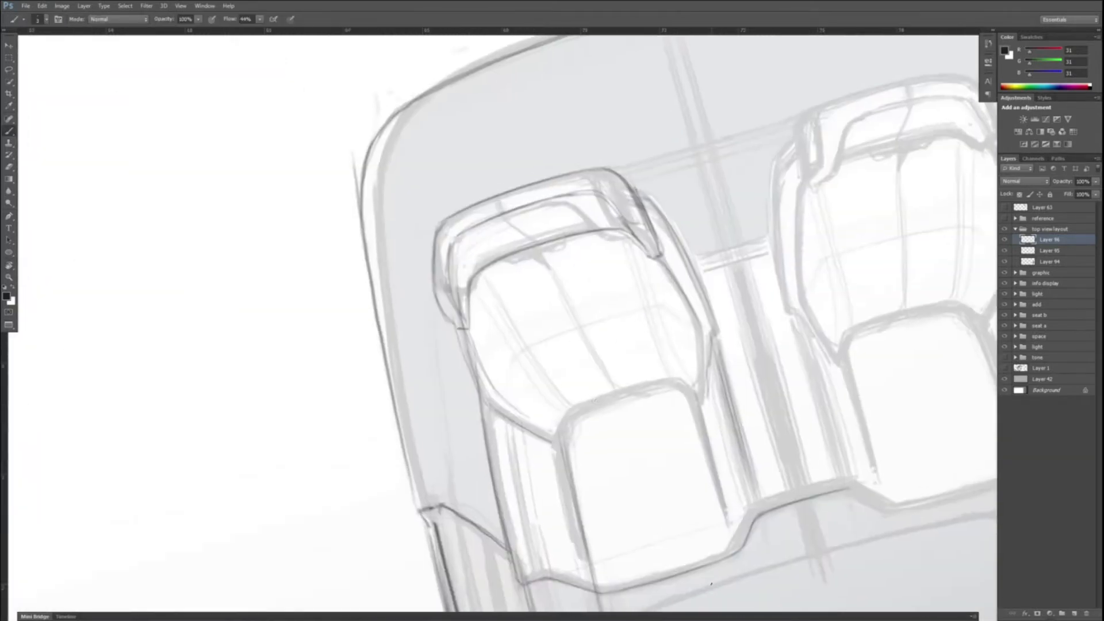
# Step: Trace the seam between the upper-left seat's backrest and cushion up to its console-side corner, cleaning it with a smaller eraser
pyautogui.moveTo(557, 442); pyautogui.dragTo(676, 380)
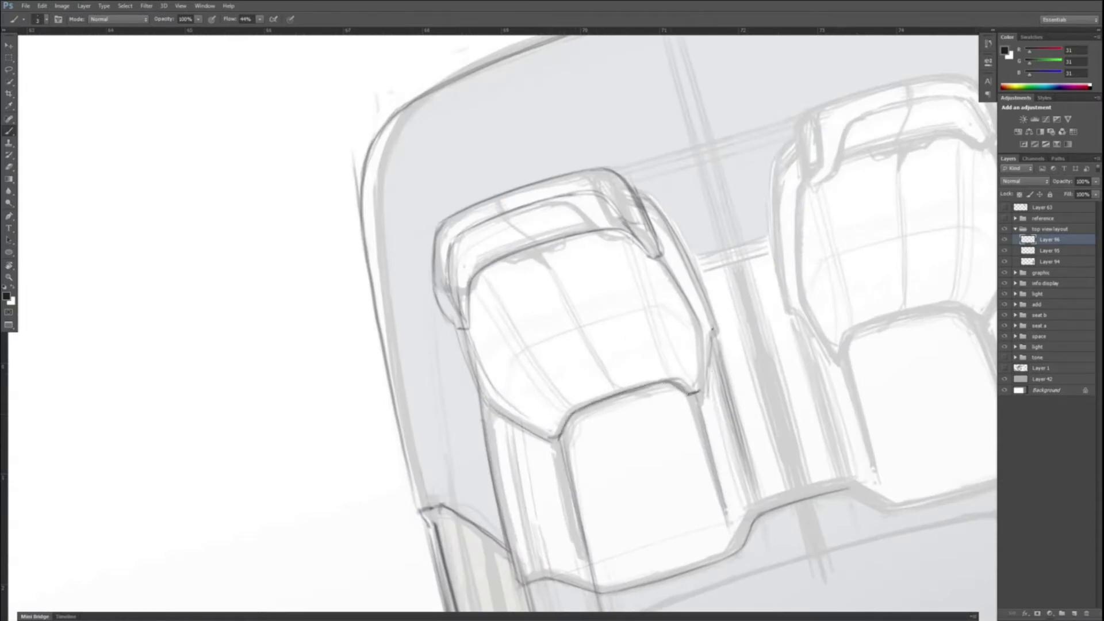
pyautogui.moveTo(699, 394)
pyautogui.mouseDown()
pyautogui.moveTo(716, 329)
pyautogui.moveTo(699, 347)
pyautogui.moveTo(703, 331)
pyautogui.moveTo(701, 355)
pyautogui.mouseUp()
pyautogui.press('e')
pyautogui.press('[')
pyautogui.press('[')
pyautogui.press('[')
pyautogui.press('b')
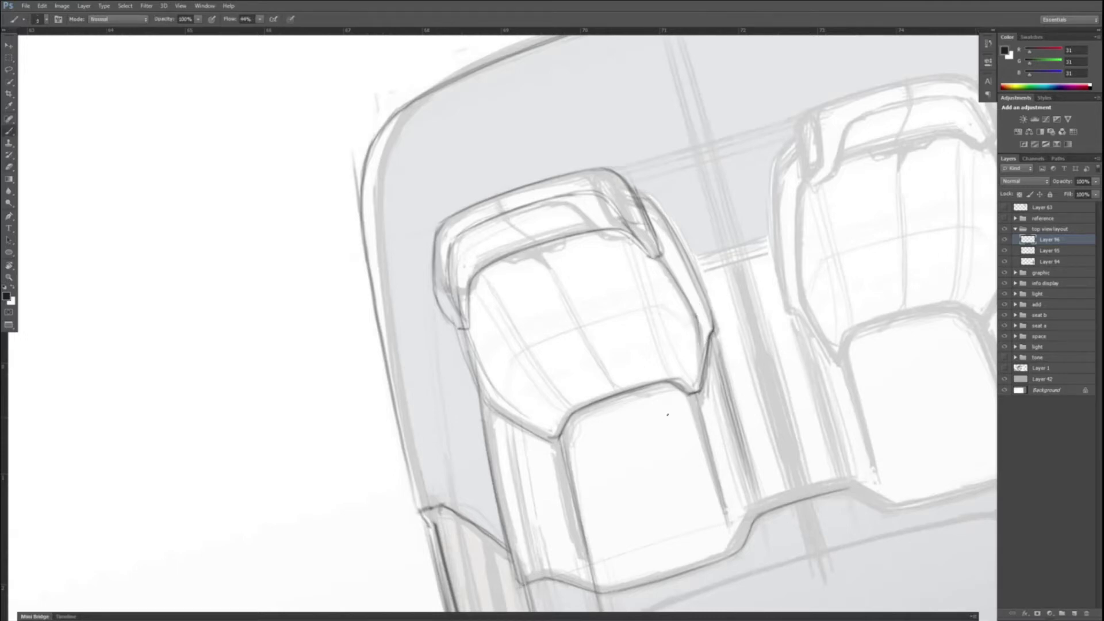
# Step: Trace the centre seam through the upper-left seat's backrest and headrest, plus the small opening below the headrest
pyautogui.press('r')
pyautogui.moveTo(550, 429)
pyautogui.mouseDown()
pyautogui.moveTo(661, 522)
pyautogui.moveTo(506, 405)
pyautogui.moveTo(611, 313)
pyautogui.moveTo(651, 323)
pyautogui.mouseUp()
pyautogui.moveTo(618, 269)
pyautogui.mouseDown()
pyautogui.moveTo(642, 320)
pyautogui.moveTo(662, 248)
pyautogui.mouseUp()
pyautogui.moveTo(461, 348)
pyautogui.mouseDown()
pyautogui.moveTo(476, 291)
pyautogui.moveTo(544, 236)
pyautogui.mouseUp()
pyautogui.press('r')
pyautogui.moveTo(431, 437)
pyautogui.mouseDown()
pyautogui.moveTo(668, 450)
pyautogui.moveTo(630, 478)
pyautogui.mouseUp()
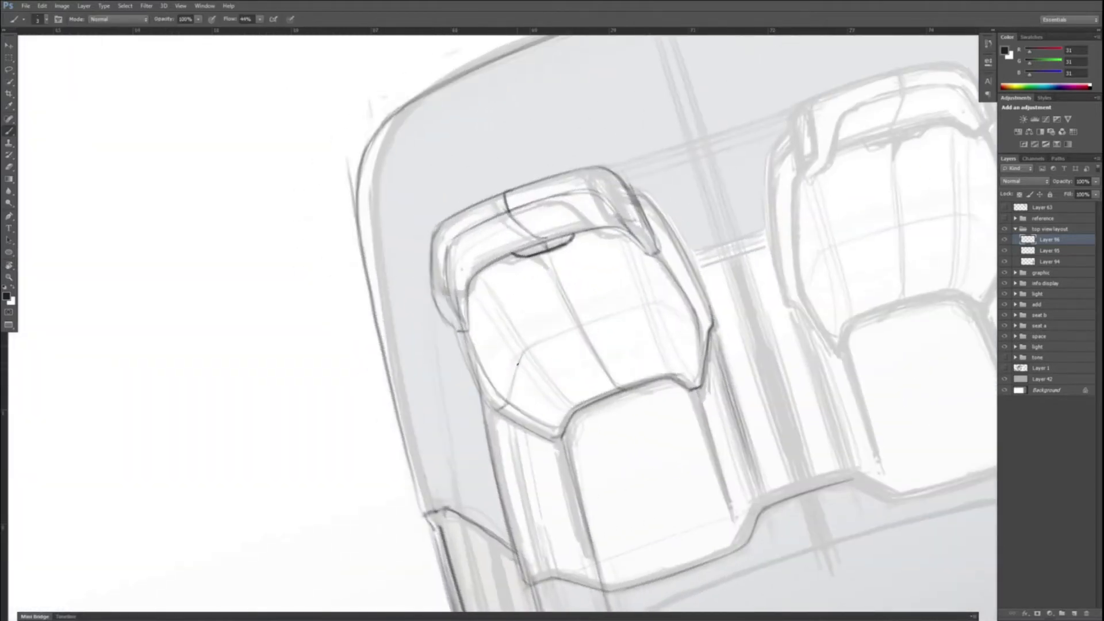
# Step: Trace the curved cross seam of the upper-left seat's backrest and the line across the centre console between the upper seats
pyautogui.moveTo(518, 363)
pyautogui.mouseDown()
pyautogui.moveTo(694, 311)
pyautogui.moveTo(694, 328)
pyautogui.mouseUp()
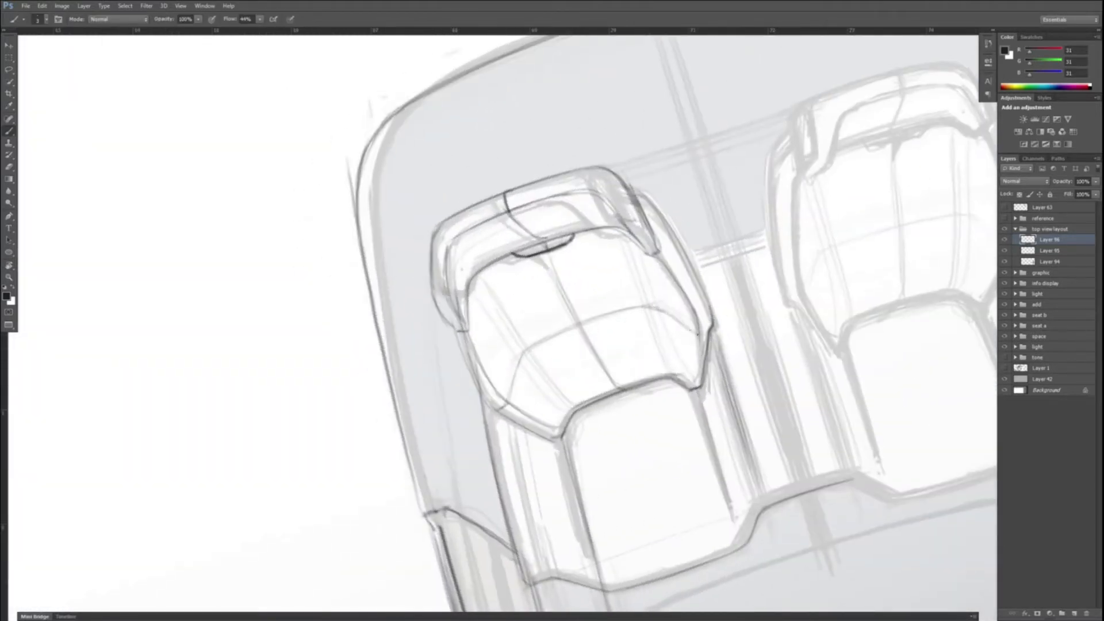
pyautogui.moveTo(600, 398); pyautogui.dragTo(693, 385)
pyautogui.moveTo(685, 259); pyautogui.dragTo(751, 236)
pyautogui.moveTo(679, 262)
pyautogui.mouseDown()
pyautogui.moveTo(766, 233)
pyautogui.moveTo(813, 335)
pyautogui.moveTo(800, 233)
pyautogui.mouseUp()
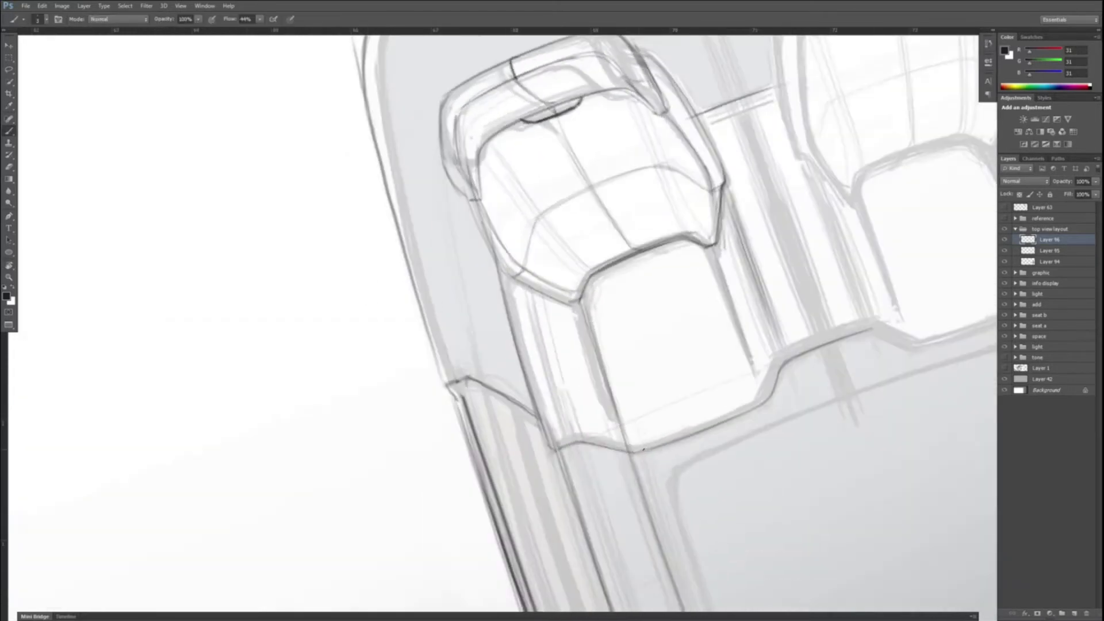
# Step: Trace the front edge of the upper-left seat cushion and continue it across the centre console
pyautogui.moveTo(639, 453); pyautogui.dragTo(740, 419)
pyautogui.moveTo(649, 450)
pyautogui.mouseDown()
pyautogui.moveTo(765, 402)
pyautogui.moveTo(861, 332)
pyautogui.mouseUp()
pyautogui.moveTo(788, 359); pyautogui.dragTo(883, 326)
pyautogui.press('Escape')
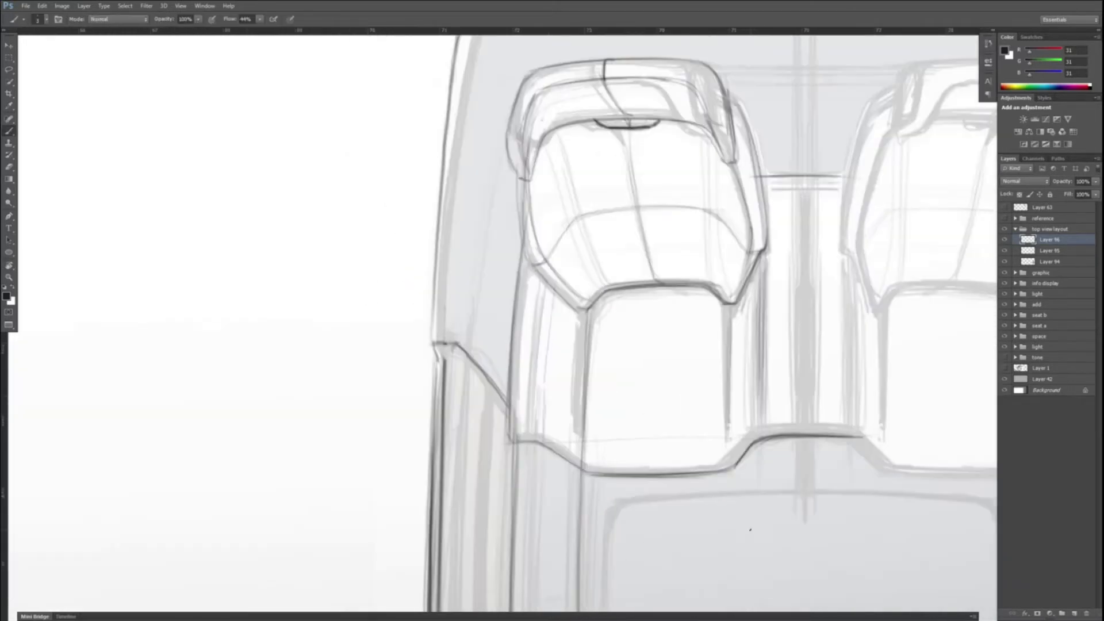
# Step: Examine the traced linework by switching the visibility of the sketch and body line layers off and on
pyautogui.hotkey('ctrl', '-')
pyautogui.hotkey('ctrl', '-')
pyautogui.click(1005, 261)
pyautogui.press('r')
pyautogui.moveTo(683, 35); pyautogui.dragTo(750, 424)
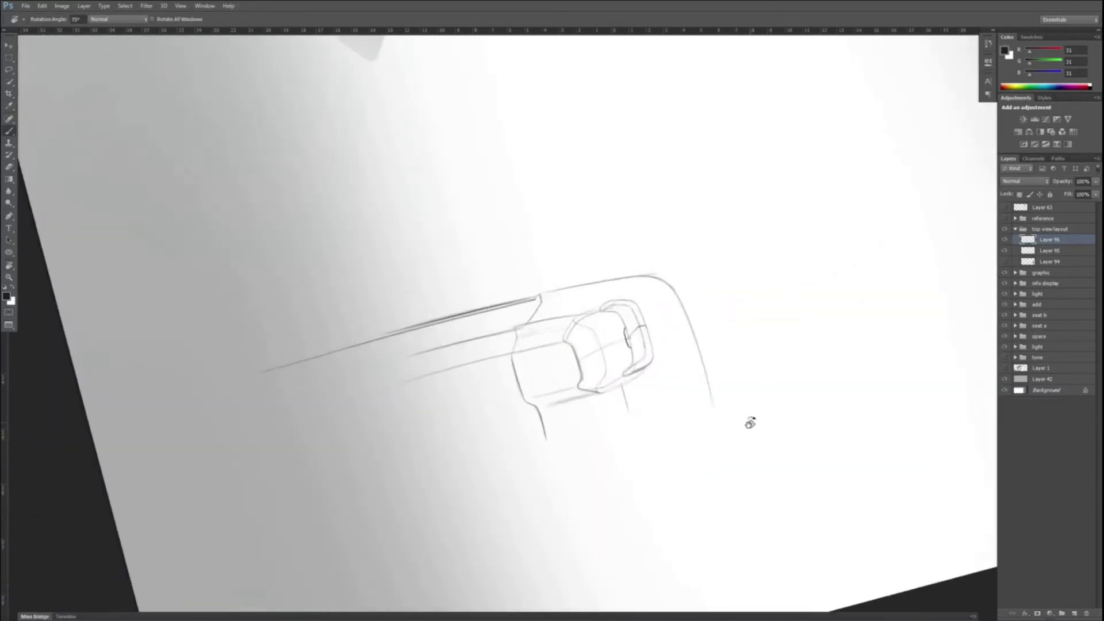
pyautogui.hotkey('ctrl', '-')
pyautogui.click(1005, 263)
pyautogui.click(1005, 251)
pyautogui.click(1005, 251)
# Step: Create a layer group named "space" above the body line layer inside the top view layout group
pyautogui.click(1049, 251)
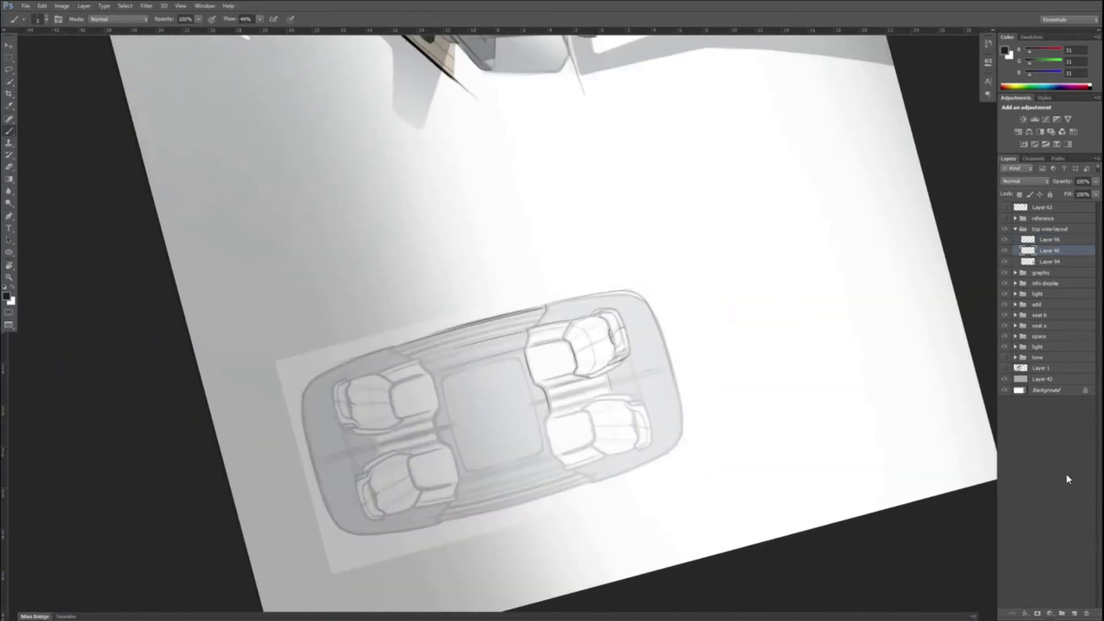
pyautogui.click(1062, 614)
pyautogui.doubleClick(1048, 251)
pyautogui.write('space')
pyautogui.press('Return')
pyautogui.rightClick(1066, 262)
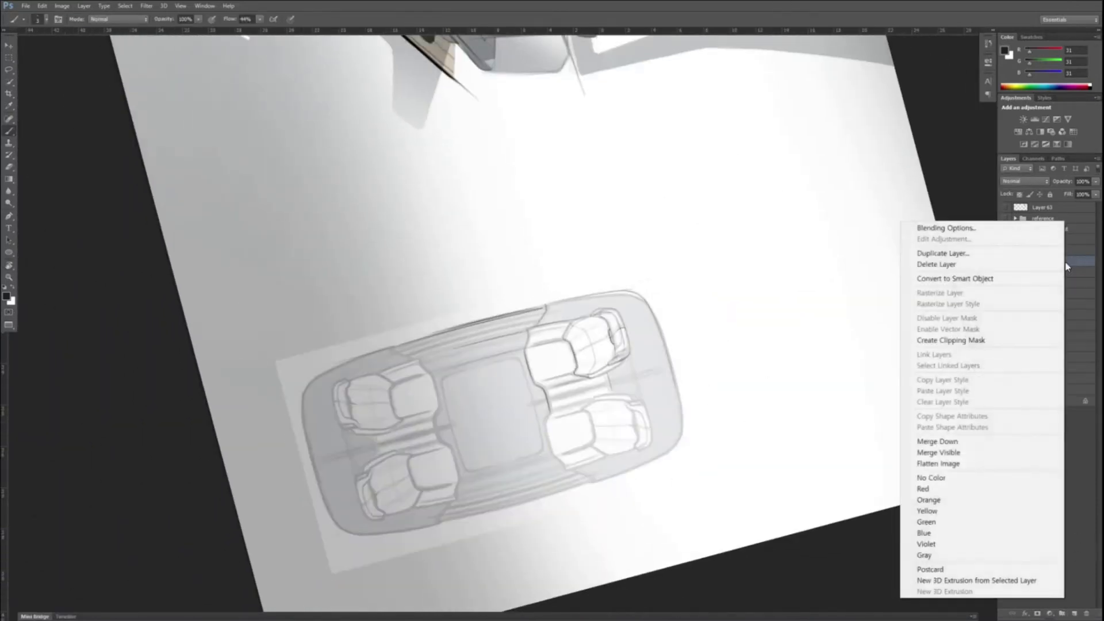
pyautogui.press('Escape')
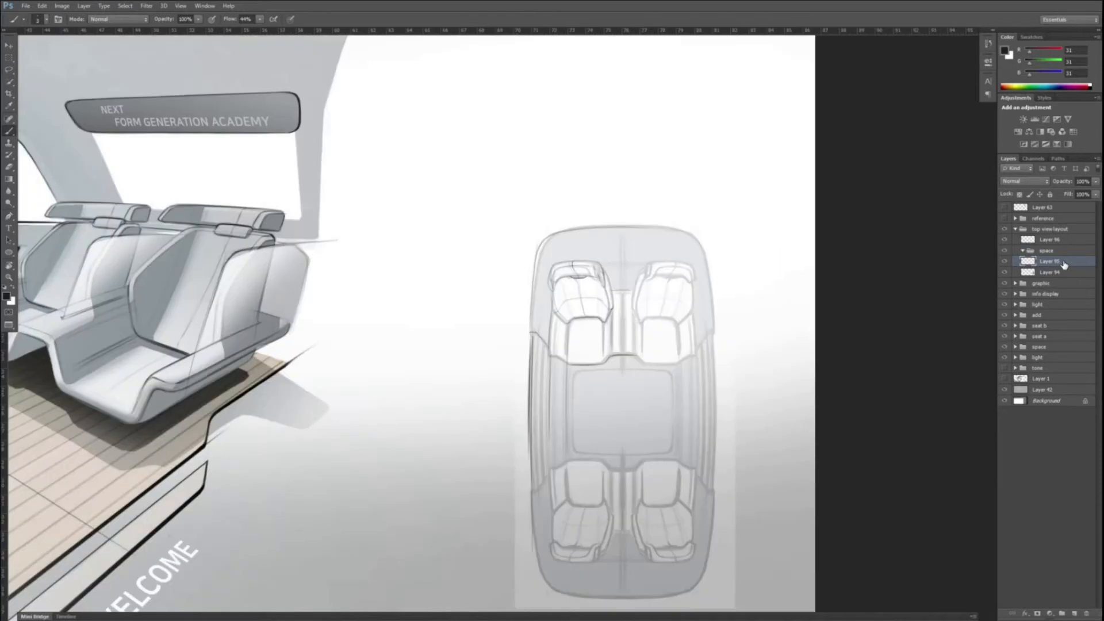
# Step: Duplicate the body line layer and flip the copy horizontally
pyautogui.rightClick(1065, 264)
pyautogui.click(978, 249)
pyautogui.press('Return')
pyautogui.hotkey('ctrl', 't')
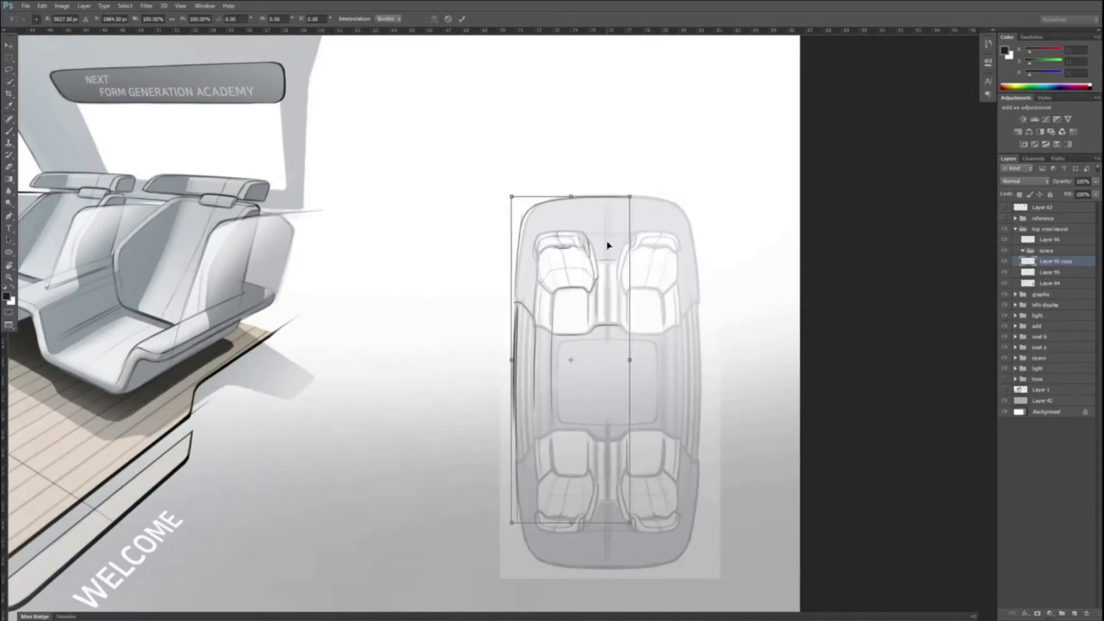
pyautogui.rightClick(607, 243)
pyautogui.click(646, 391)
pyautogui.press('Return')
# Step: Move the mirrored body lines across to align with the right half of the sketched vehicle
pyautogui.moveTo(601, 284); pyautogui.dragTo(685, 266)
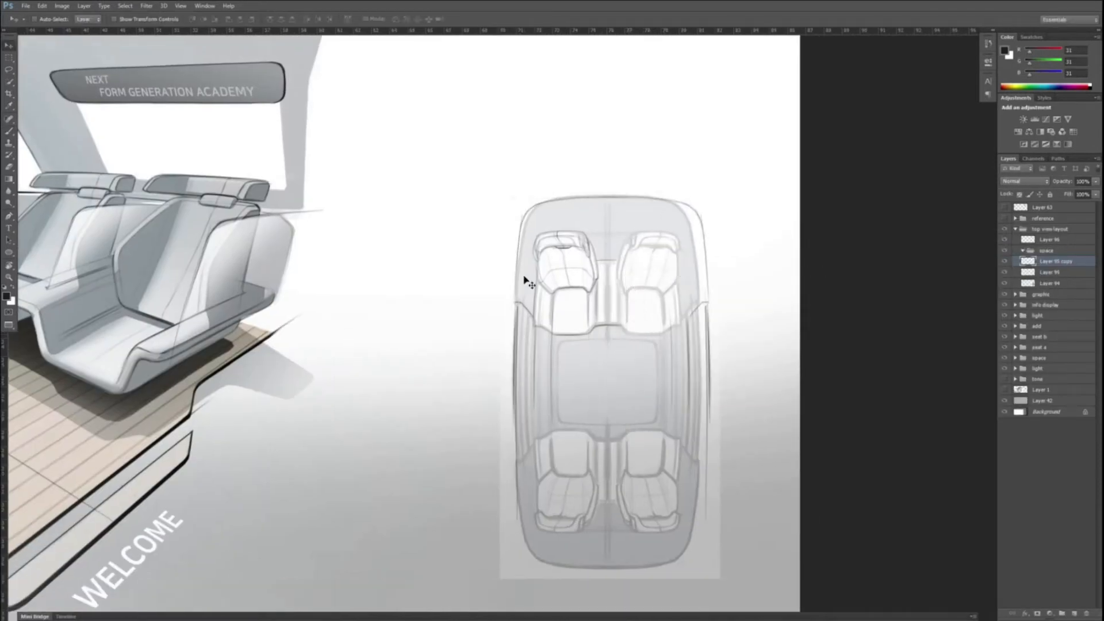
pyautogui.press('Left')
pyautogui.press('Left')
pyautogui.press('Left')
pyautogui.press('Left')
pyautogui.press('Left')
pyautogui.press('Left')
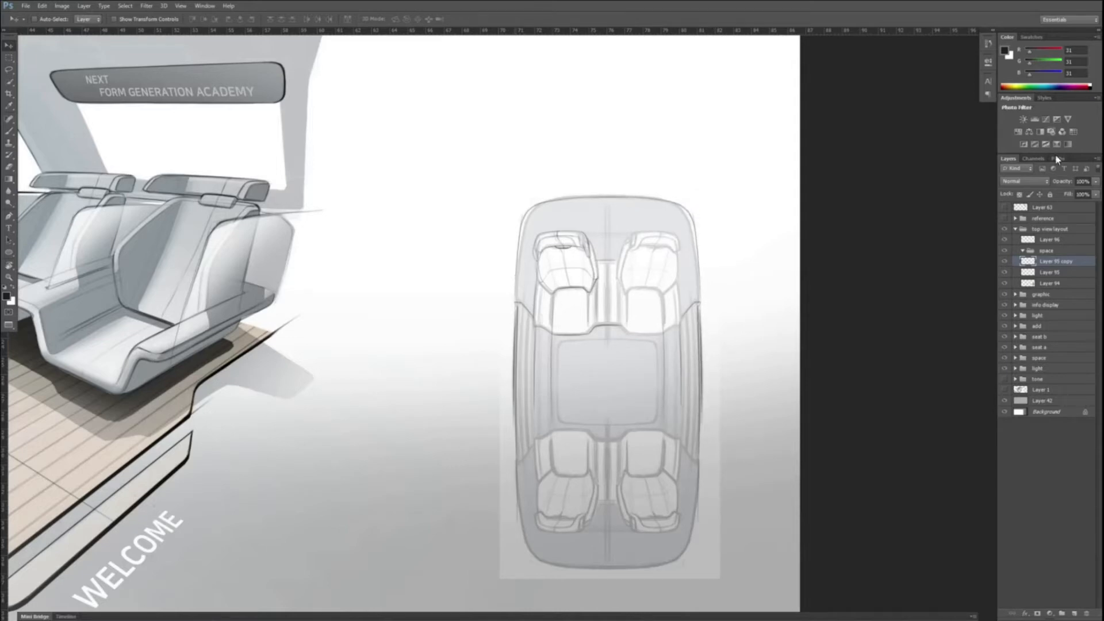
# Step: Duplicate both upper body line layers and flip the copies vertically
pyautogui.keyDown('shift'); pyautogui.click(1069, 269); pyautogui.keyUp('shift')
pyautogui.rightClick(1067, 268)
pyautogui.click(994, 254)
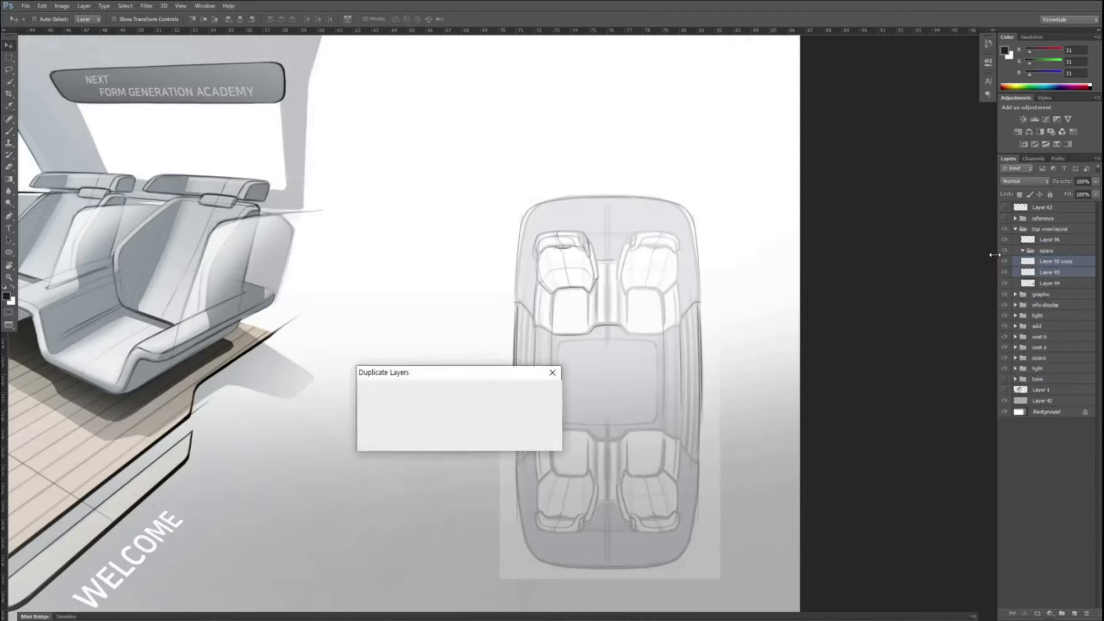
pyautogui.press('Return')
pyautogui.hotkey('ctrl', 'r')
pyautogui.hotkey('ctrl', 't')
pyautogui.rightClick(659, 211)
pyautogui.click(715, 375)
pyautogui.press('Return')
# Step: Move the vertically flipped body lines down to align with the lower half of the sketched vehicle
pyautogui.hotkey('shift', 'Down')
pyautogui.hotkey('shift', 'Down')
pyautogui.hotkey('shift', 'Down')
pyautogui.hotkey('shift', 'Down')
pyautogui.hotkey('shift', 'Down')
pyautogui.hotkey('shift', 'Down')
pyautogui.hotkey('shift', 'Down')
pyautogui.hotkey('shift', 'Down')
pyautogui.hotkey('shift', 'Down')
pyautogui.hotkey('shift', 'Down')
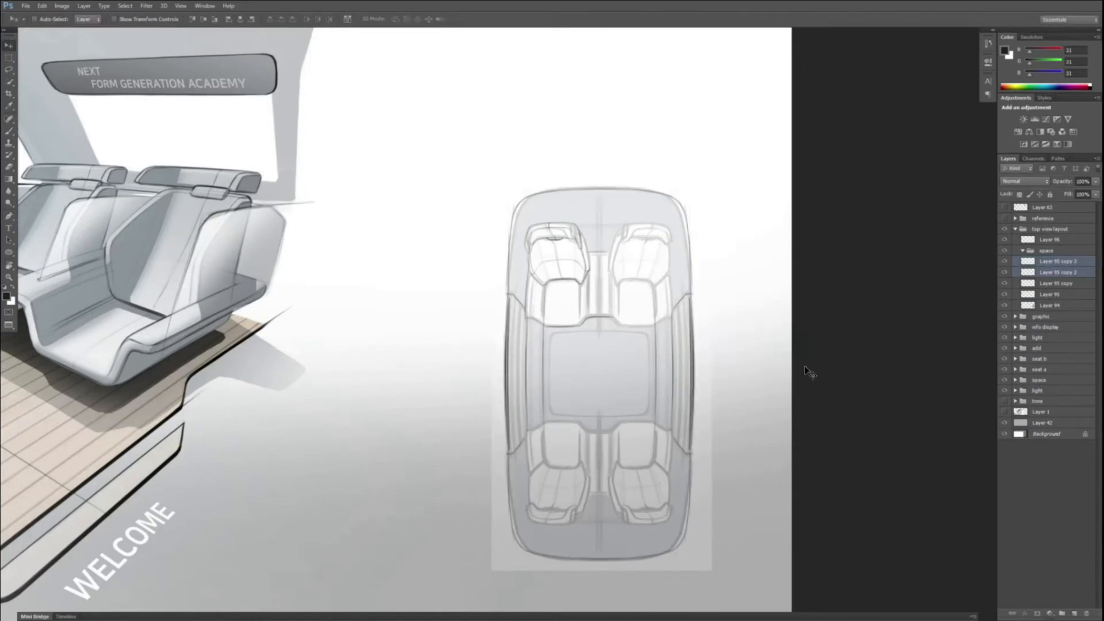
# Step: Put the seat line layer in a new group named "seat"
pyautogui.click(1053, 240)
pyautogui.hotkey('ctrl', 'g')
pyautogui.doubleClick(1045, 240)
pyautogui.write('seat')
pyautogui.click(1071, 252)
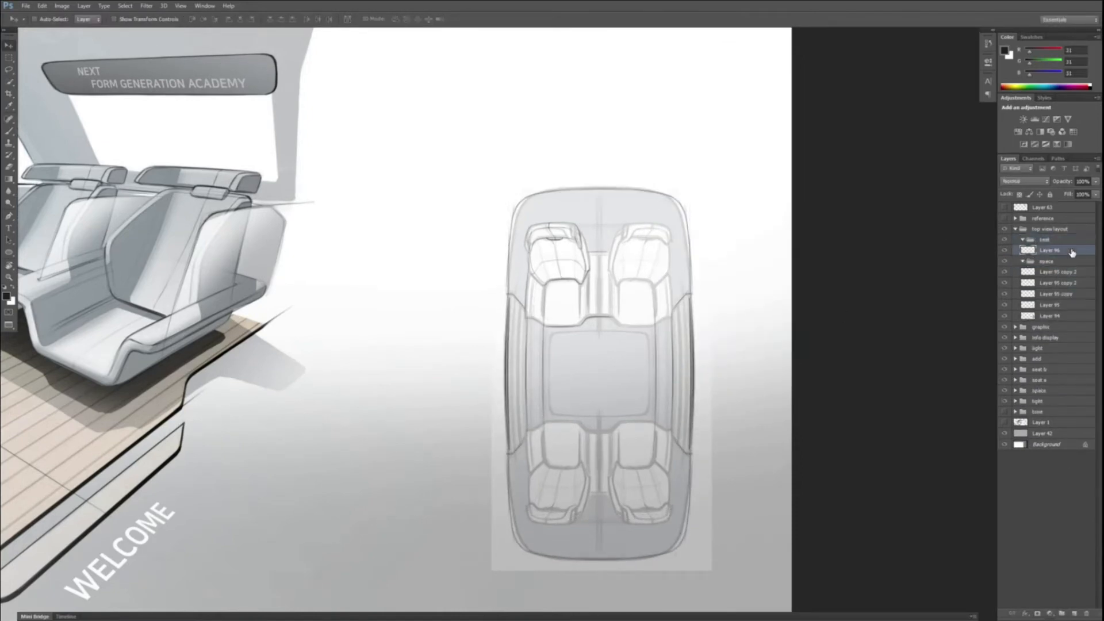
# Step: Duplicate the seat line layer and flip the copy horizontally
pyautogui.rightClick(1071, 250)
pyautogui.click(994, 253)
pyautogui.press('Return')
pyautogui.hotkey('ctrl', 't')
pyautogui.rightClick(560, 261)
pyautogui.click(618, 409)
pyautogui.press('Return')
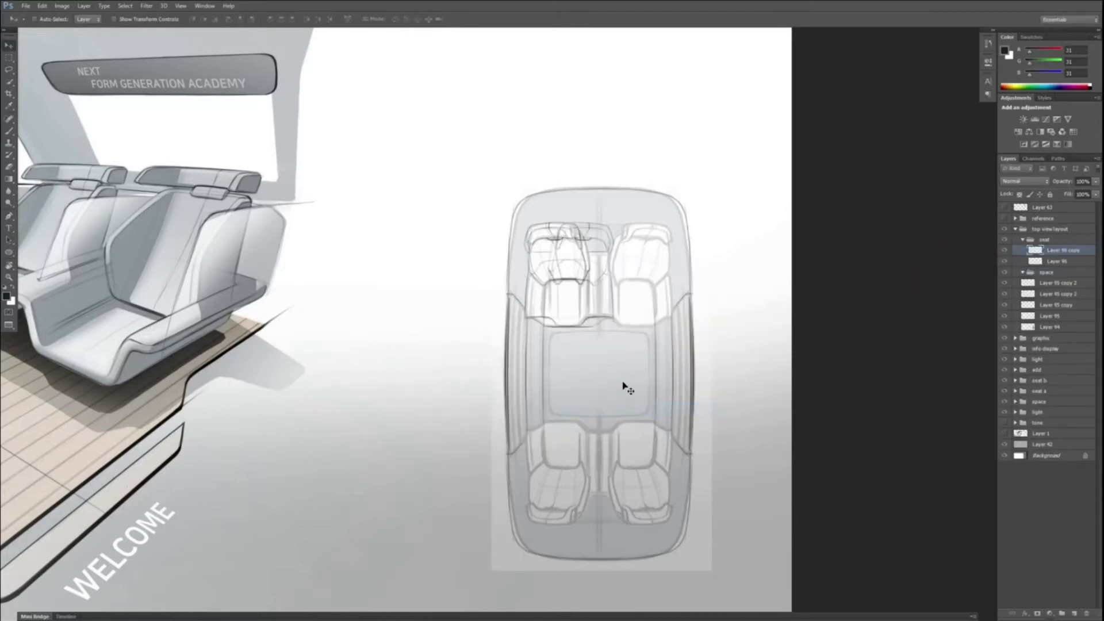
# Step: Move the mirrored seat lines across onto the sketched upper-right seat
pyautogui.moveTo(599, 286); pyautogui.dragTo(611, 286)
pyautogui.hotkey('shift', 'Right')
pyautogui.hotkey('shift', 'Right')
pyautogui.hotkey('shift', 'Right')
pyautogui.hotkey('shift', 'Right')
pyautogui.hotkey('shift', 'Right')
pyautogui.hotkey('shift', 'Right')
pyautogui.hotkey('shift', 'Right')
pyautogui.hotkey('shift', 'Right')
pyautogui.hotkey('shift', 'Right')
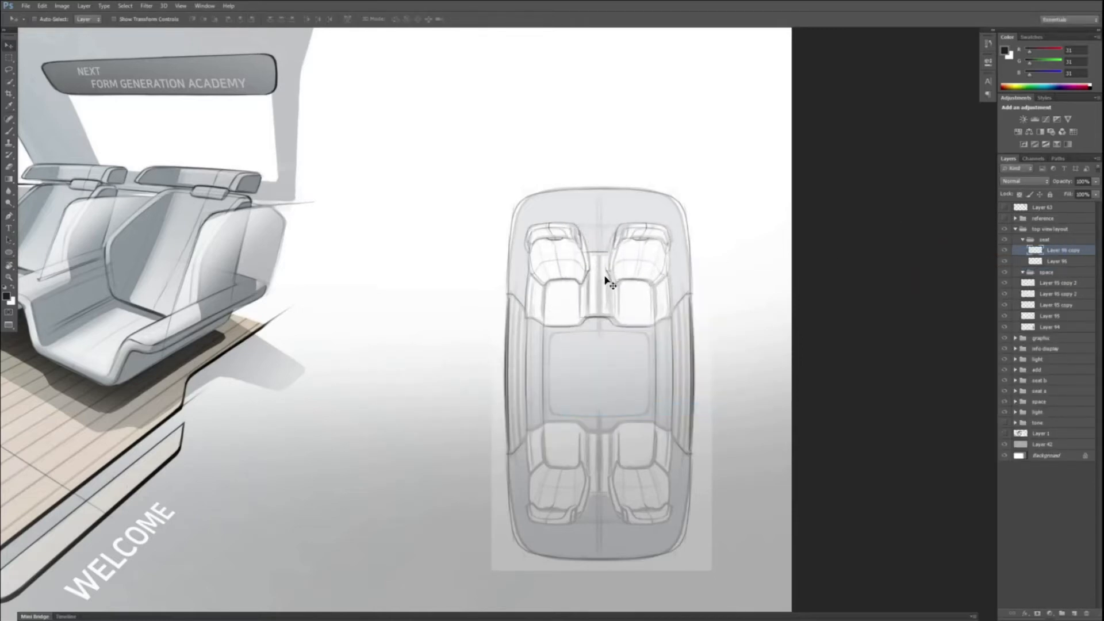
# Step: Duplicate both upper seat line layers and flip the copies vertically
pyautogui.keyDown('shift'); pyautogui.click(1069, 261); pyautogui.keyUp('shift')
pyautogui.rightClick(1082, 261)
pyautogui.click(994, 254)
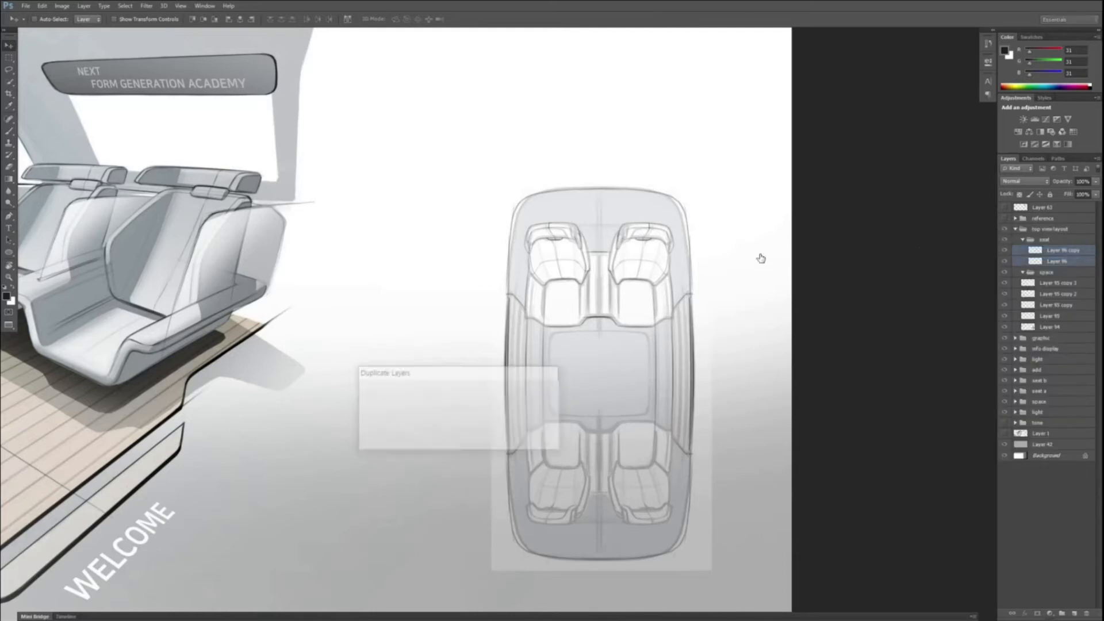
pyautogui.press('Return')
pyautogui.hotkey('ctrl', 't')
pyautogui.rightClick(614, 247)
pyautogui.click(660, 409)
pyautogui.press('Return')
# Step: Move the vertically flipped seat lines down onto the two sketched lower seats
pyautogui.hotkey('shift', 'Down')
pyautogui.hotkey('shift', 'Down')
pyautogui.hotkey('shift', 'Down')
pyautogui.hotkey('shift', 'Down')
pyautogui.hotkey('shift', 'Down')
pyautogui.hotkey('shift', 'Down')
pyautogui.hotkey('shift', 'Down')
pyautogui.hotkey('shift', 'Down')
pyautogui.hotkey('shift', 'Down')
pyautogui.hotkey('shift', 'Down')
pyautogui.hotkey('shift', 'Down')
pyautogui.hotkey('shift', 'Down')
pyautogui.hotkey('shift', 'Down')
pyautogui.hotkey('shift', 'Down')
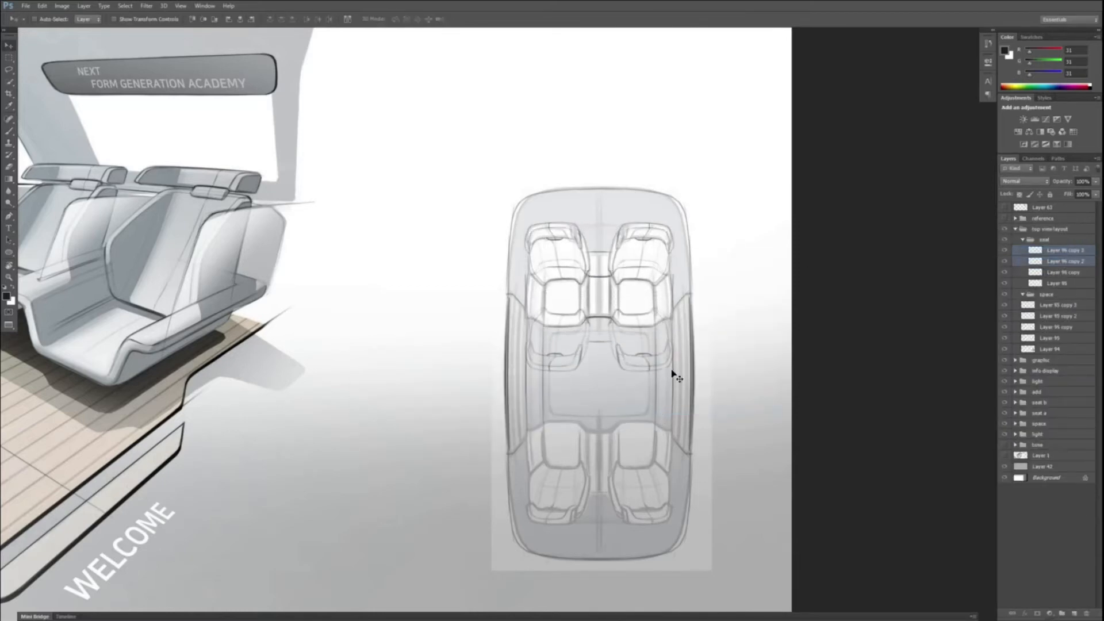
pyautogui.hotkey('shift', 'Down')
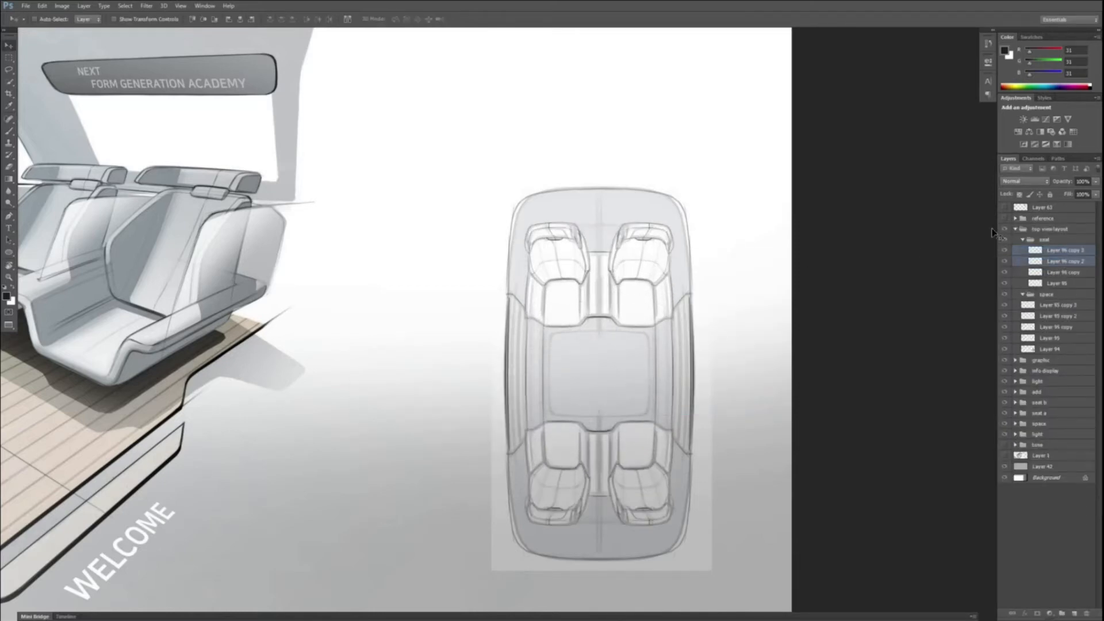
# Step: Hide the faded sketch layer so only the traced top view lines show beside the interior rendering
pyautogui.click(1004, 349)
pyautogui.hotkey('ctrl', '-')
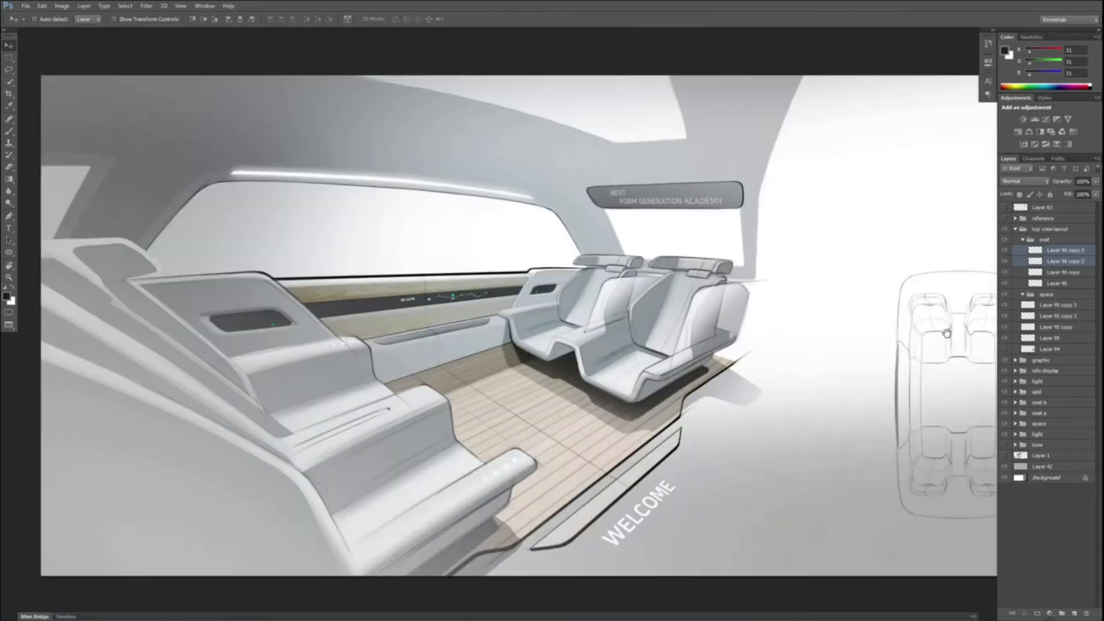
pyautogui.moveTo(841, 328); pyautogui.dragTo(784, 326)
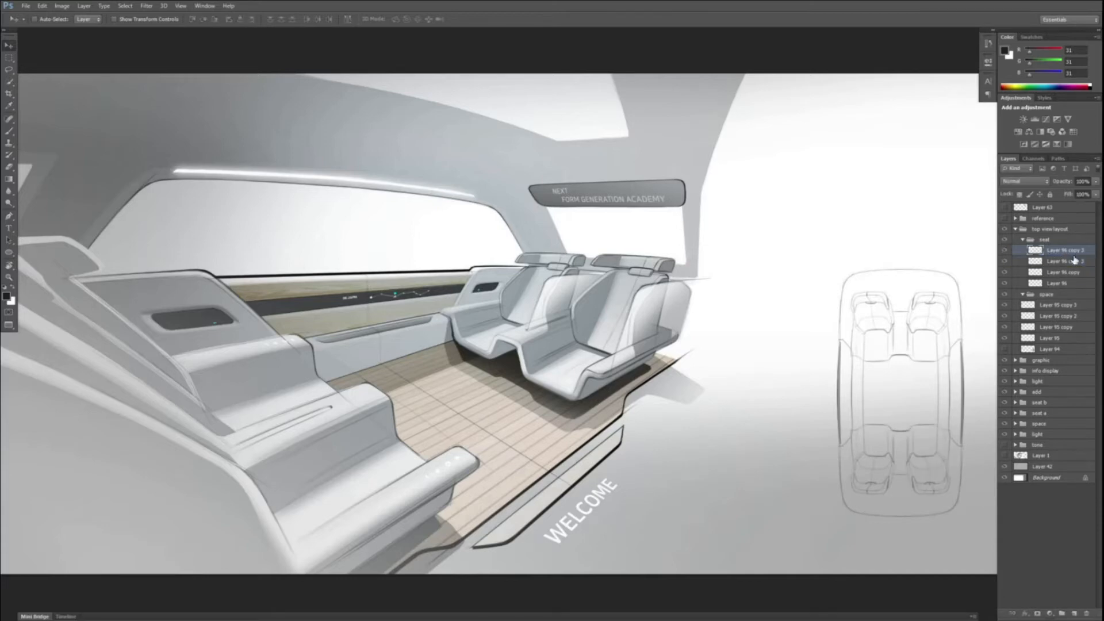
# Step: Stretch all four seat line layers together slightly wider
pyautogui.keyDown('shift'); pyautogui.click(1057, 283); pyautogui.keyUp('shift')
pyautogui.hotkey('ctrl', 't')
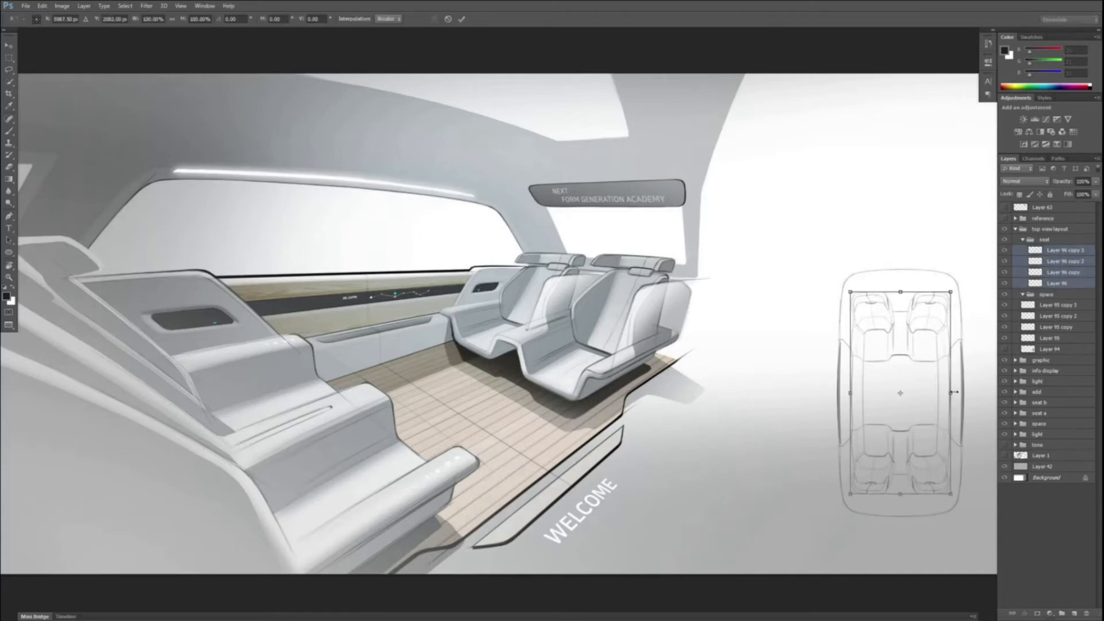
pyautogui.moveTo(953, 393); pyautogui.dragTo(971, 390)
pyautogui.press('Return')
# Step: Stretch the four body line layers together horizontally to widen the vehicle outline around the seats
pyautogui.click(1058, 305)
pyautogui.keyDown('shift'); pyautogui.click(1067, 339); pyautogui.keyUp('shift')
pyautogui.hotkey('ctrl', 't')
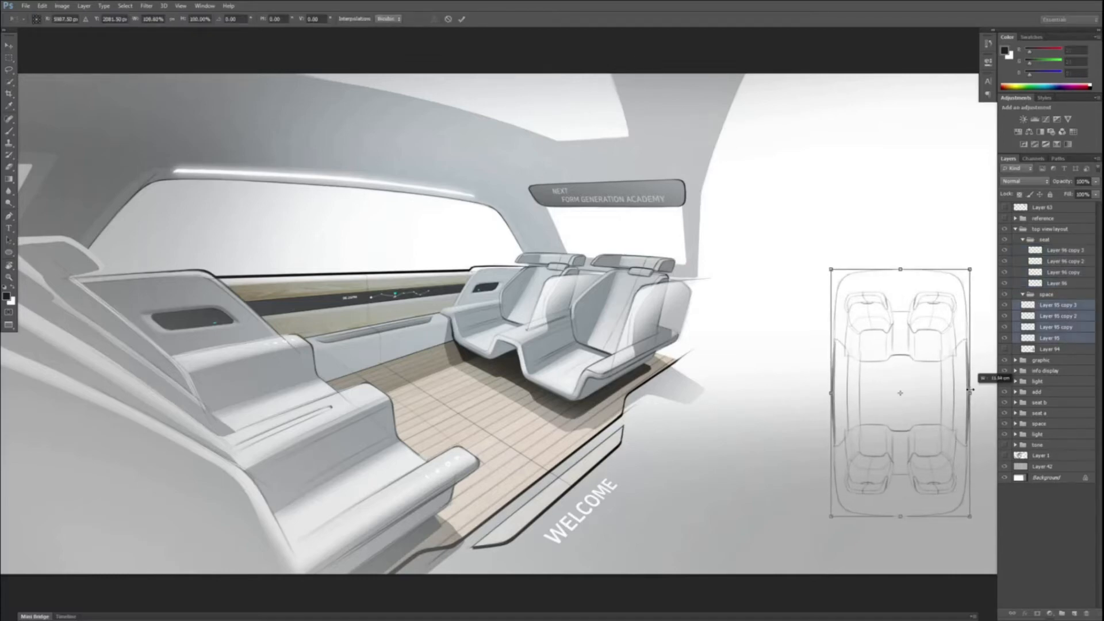
pyautogui.press('Return')
# Step: Merge the four body line layers into one and warp the left side of the outline slightly
pyautogui.rightClick(1064, 327)
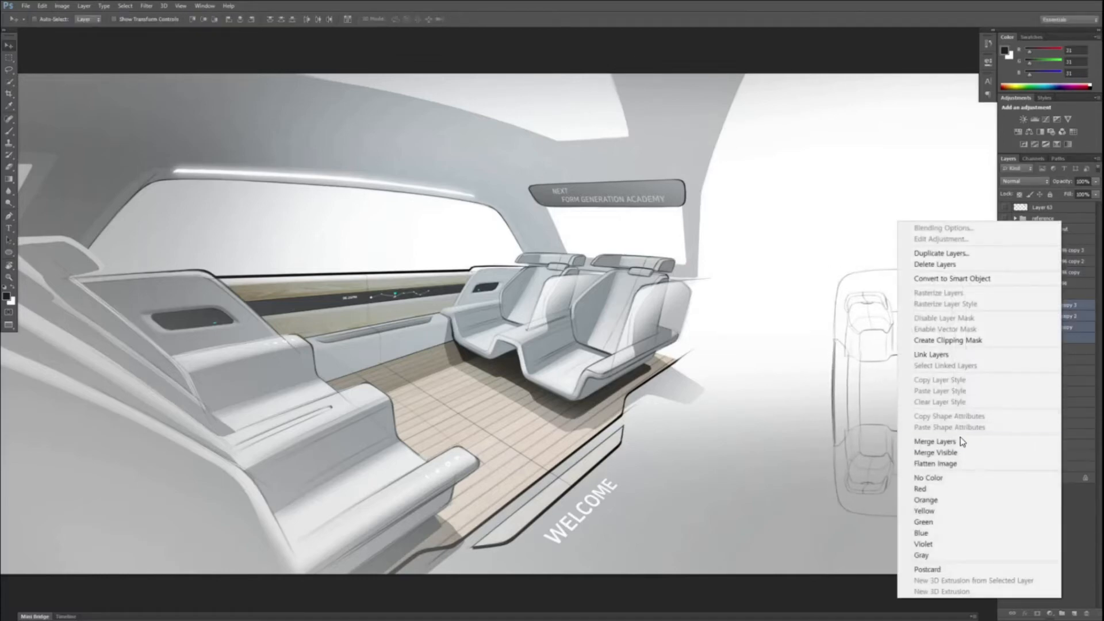
pyautogui.click(971, 438)
pyautogui.hotkey('ctrl', 't')
pyautogui.rightClick(831, 383)
pyautogui.click(854, 458)
pyautogui.moveTo(838, 384); pyautogui.dragTo(839, 393)
pyautogui.press('Return')
# Step: Erase the rough outer strokes along the vehicle's left side and retrace that body edge with a darker line
pyautogui.press('r')
pyautogui.moveTo(917, 560); pyautogui.dragTo(635, 529)
pyautogui.moveTo(632, 498); pyautogui.dragTo(412, 290)
pyautogui.press('e')
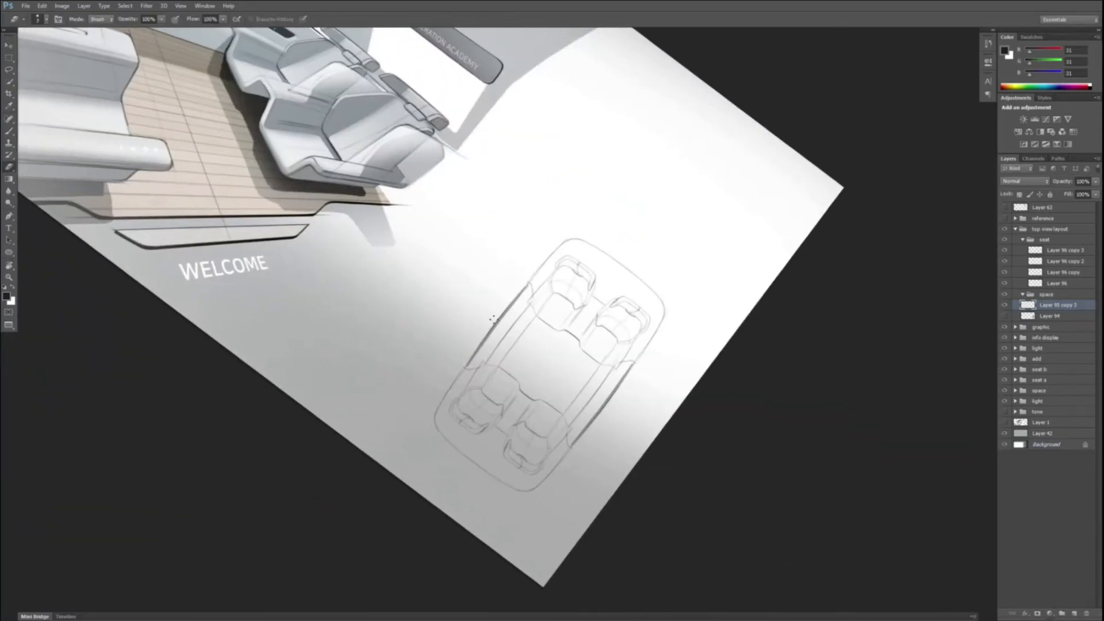
pyautogui.hotkey('ctrl', '+')
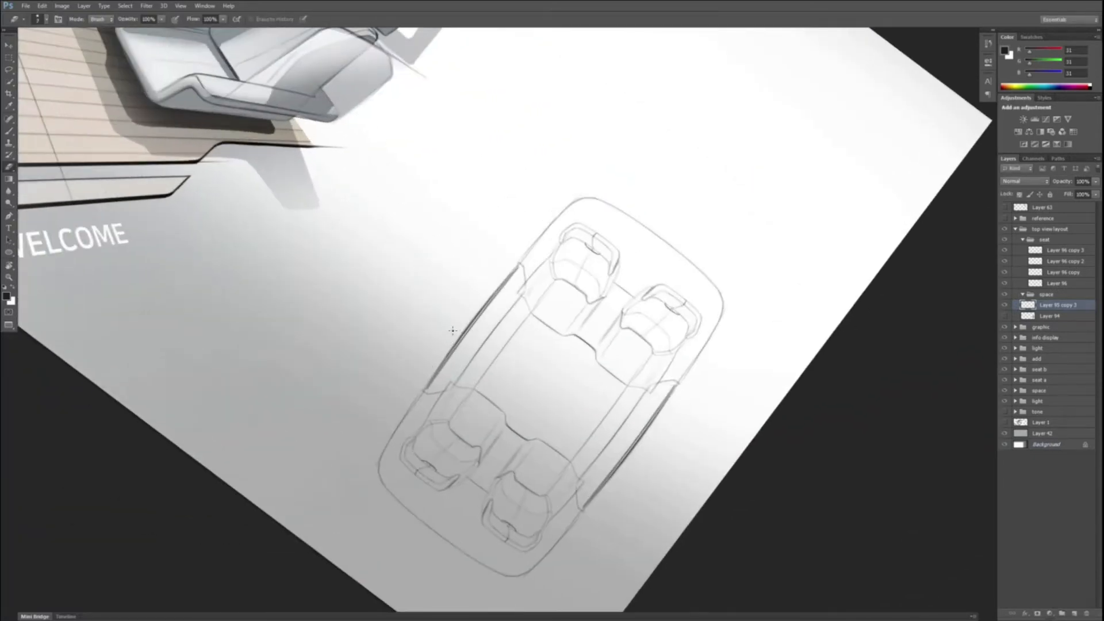
pyautogui.moveTo(450, 344); pyautogui.dragTo(494, 293)
pyautogui.press('b')
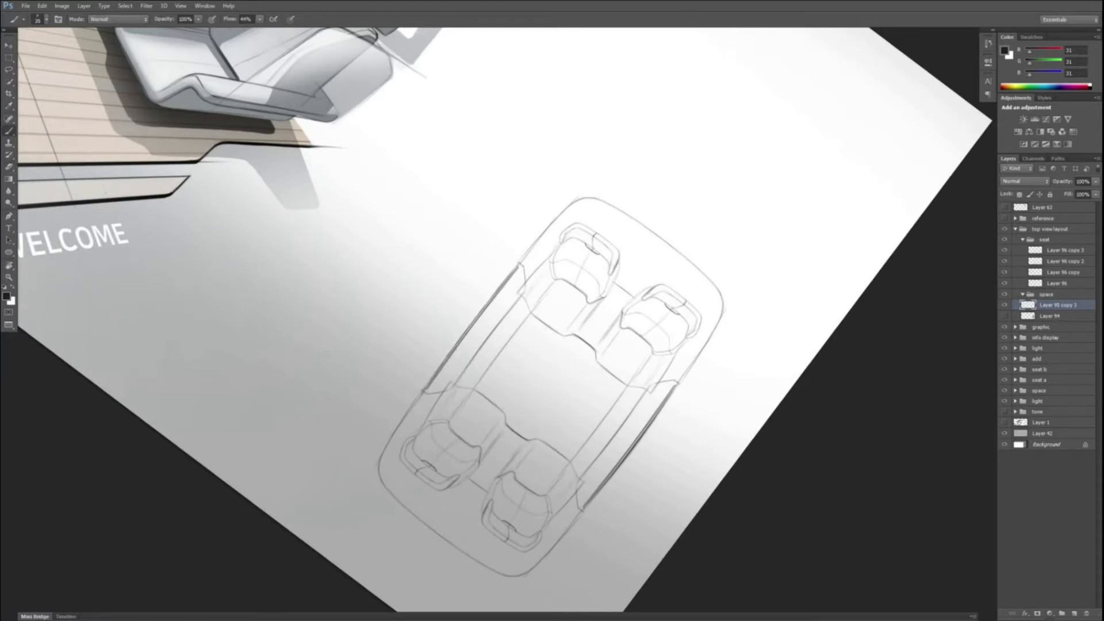
pyautogui.moveTo(426, 387); pyautogui.dragTo(519, 262)
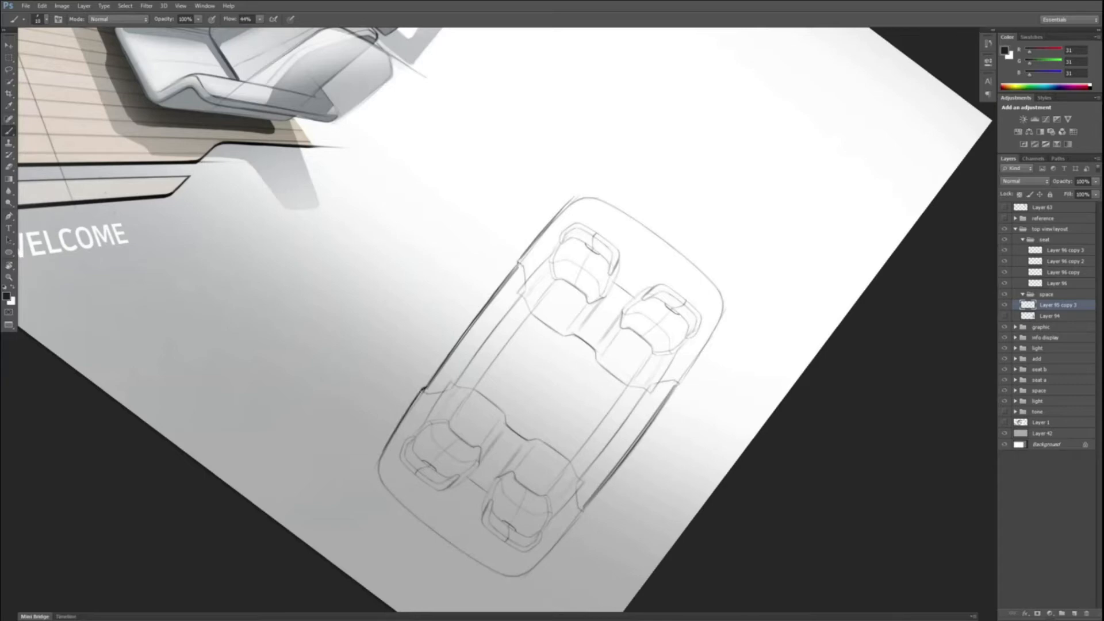
pyautogui.press('Escape')
pyautogui.hotkey('ctrl', '-')
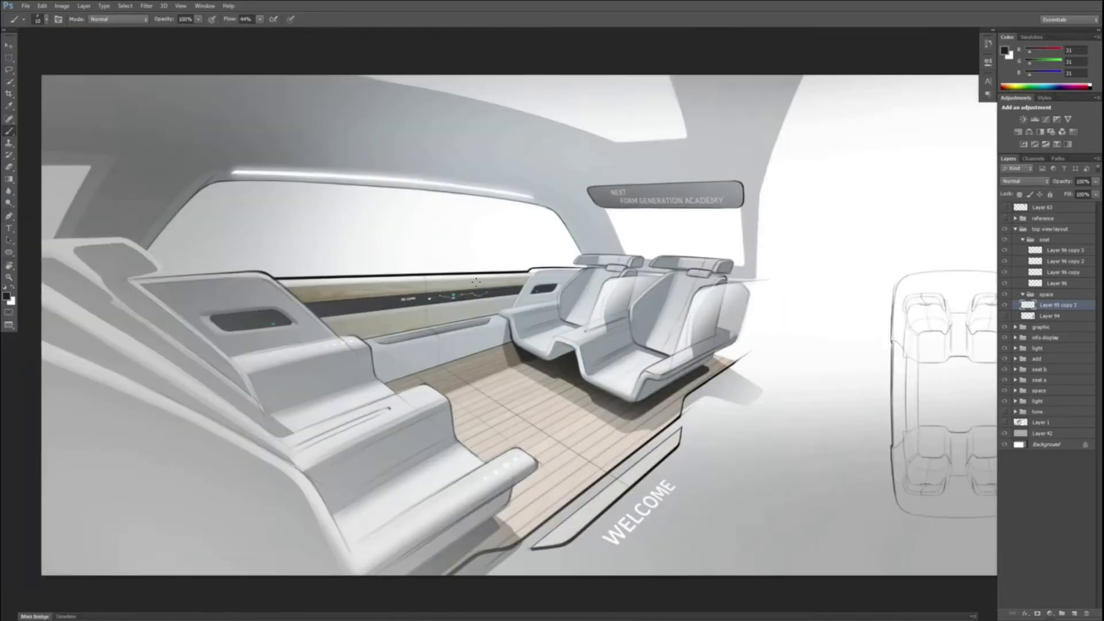
# Step: Erase the right half of the vehicle's body outline with a much larger eraser at 0% hardness
pyautogui.moveTo(476, 282); pyautogui.dragTo(403, 328)
pyautogui.press('e')
pyautogui.rightClick(885, 261)
pyautogui.doubleClick(958, 328)
pyautogui.rightClick(866, 328)
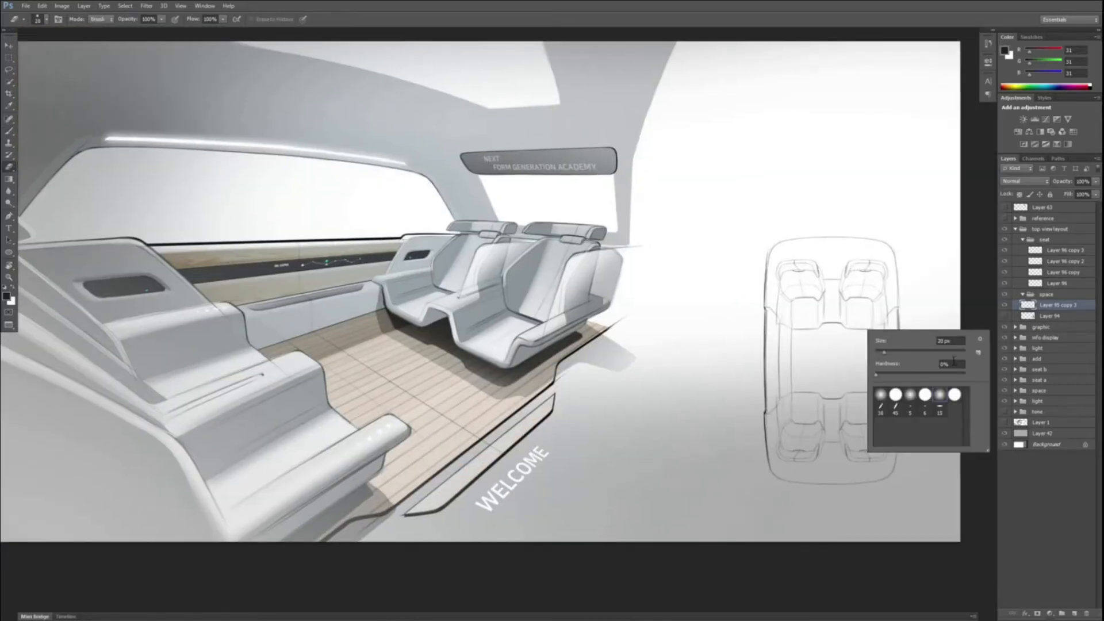
pyautogui.press('Return')
pyautogui.press(']')
pyautogui.press(']')
pyautogui.press(']')
pyautogui.press(']')
pyautogui.press(']')
pyautogui.press(']')
pyautogui.press(']')
pyautogui.press(']')
pyautogui.press(']')
pyautogui.press(']')
pyautogui.moveTo(893, 460); pyautogui.dragTo(892, 218)
# Step: Warp the remaining left half of the body outline, adjusting its side and pushing both ends outward
pyautogui.hotkey('ctrl', 't')
pyautogui.rightClick(771, 282)
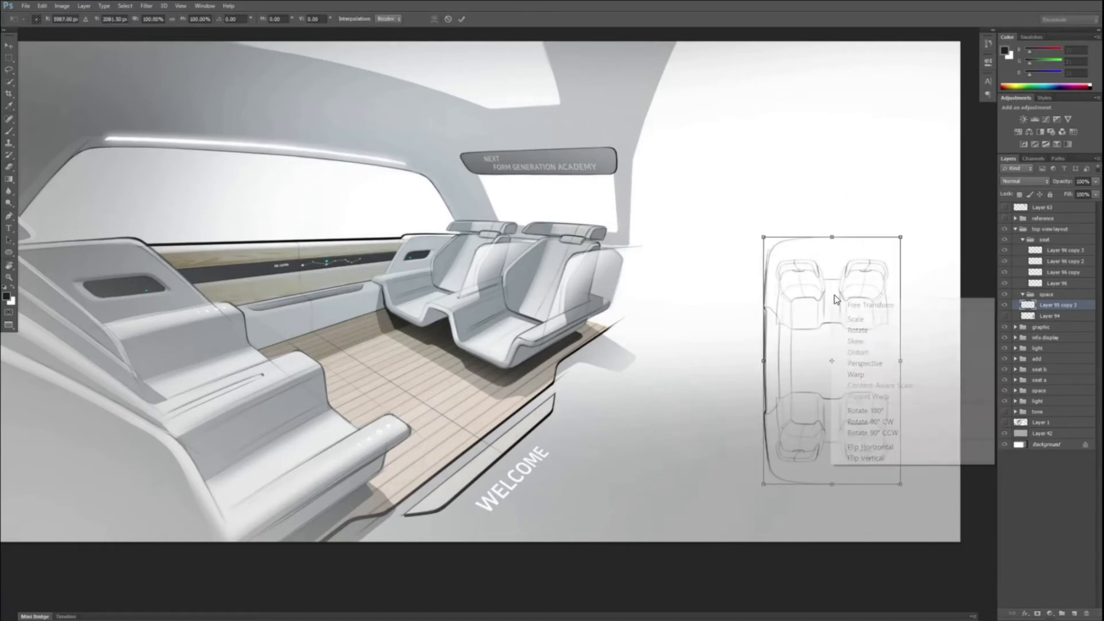
pyautogui.click(791, 363)
pyautogui.moveTo(791, 359); pyautogui.dragTo(794, 360)
pyautogui.moveTo(834, 240); pyautogui.dragTo(841, 236)
pyautogui.moveTo(831, 476); pyautogui.dragTo(831, 480)
pyautogui.press('Return')
# Step: Duplicate the left half of the body outline and flip the copy horizontally to form the vehicle's right side
pyautogui.rightClick(1075, 305)
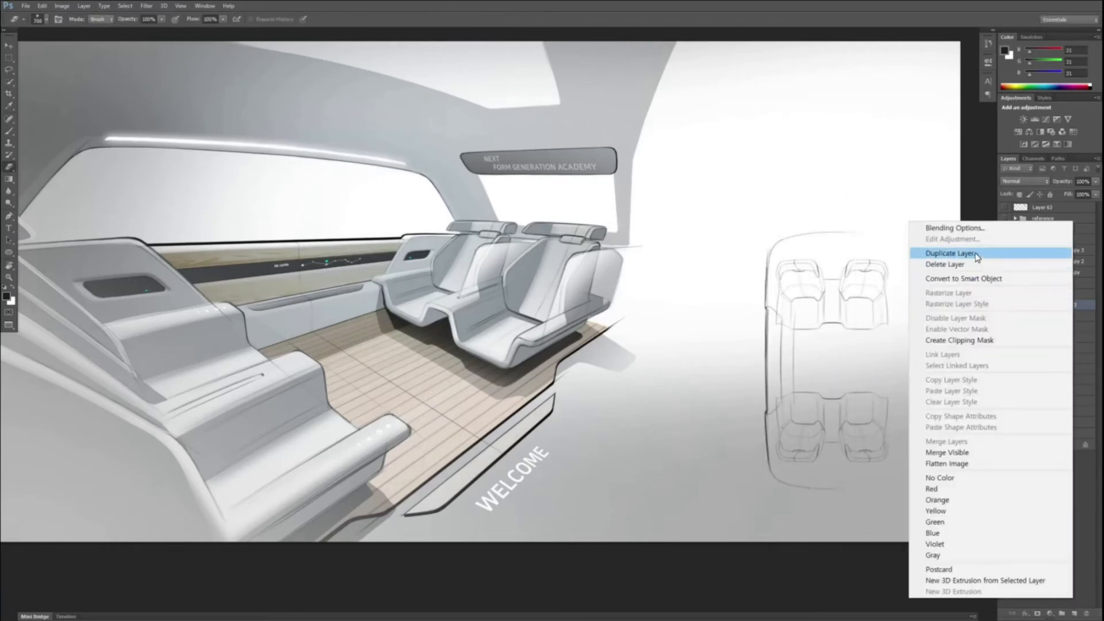
pyautogui.click(976, 254)
pyautogui.press('Return')
pyautogui.hotkey('ctrl', 't')
pyautogui.rightClick(807, 328)
pyautogui.click(871, 489)
pyautogui.press('Return')
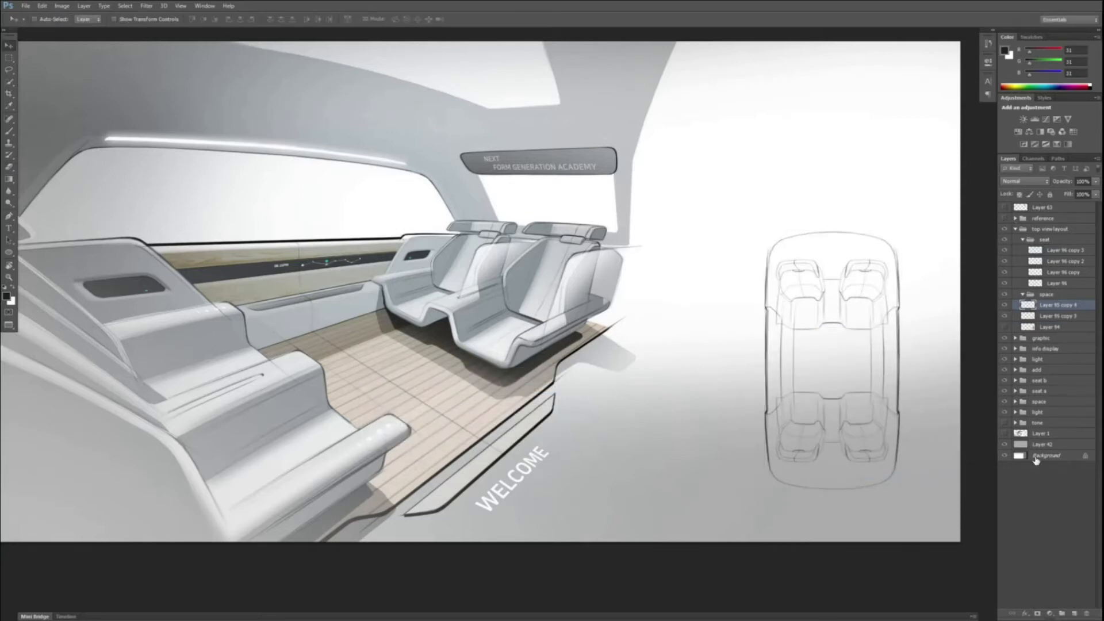
# Step: Merge the two body outline halves into one layer and move the rough sketch layer out of the space group
pyautogui.keyDown('shift'); pyautogui.click(1071, 319); pyautogui.keyUp('shift')
pyautogui.rightClick(1073, 316)
pyautogui.click(978, 442)
pyautogui.moveTo(1029, 304); pyautogui.dragTo(1044, 296)
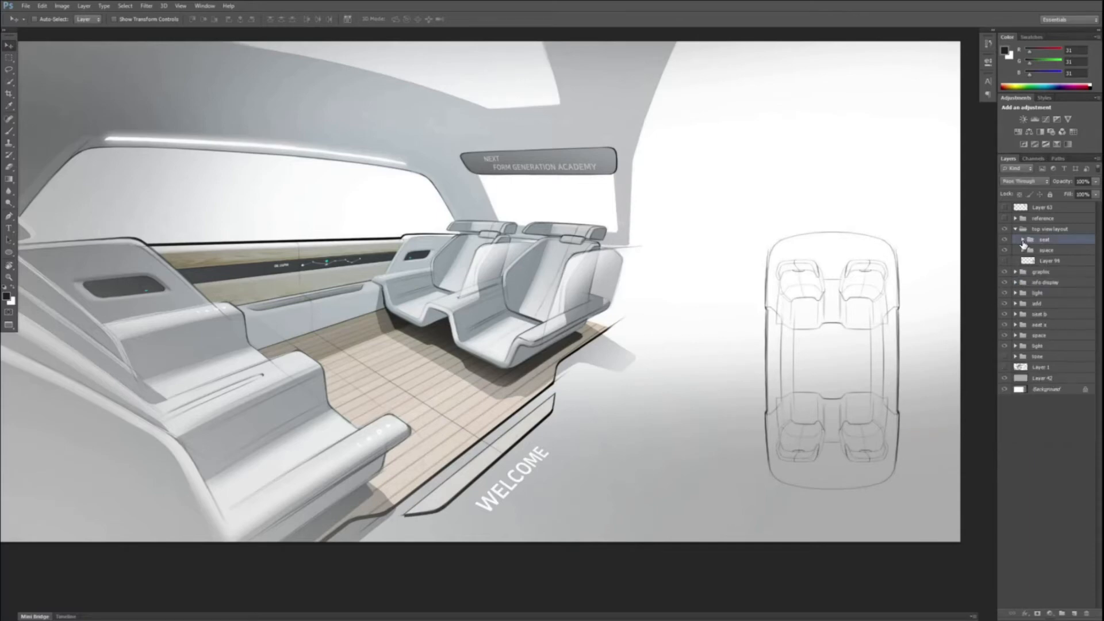
pyautogui.click(1051, 262)
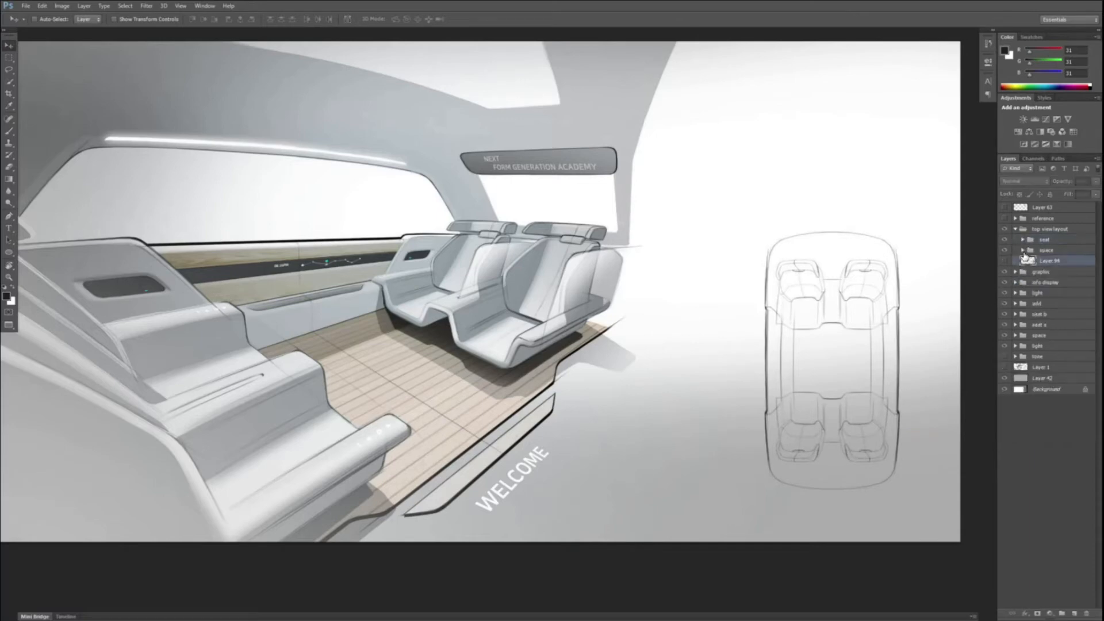
# Step: Sample the light grey of the rendered seat as the foreground colour and create a layer group named tone
pyautogui.press('i')
pyautogui.click(609, 282)
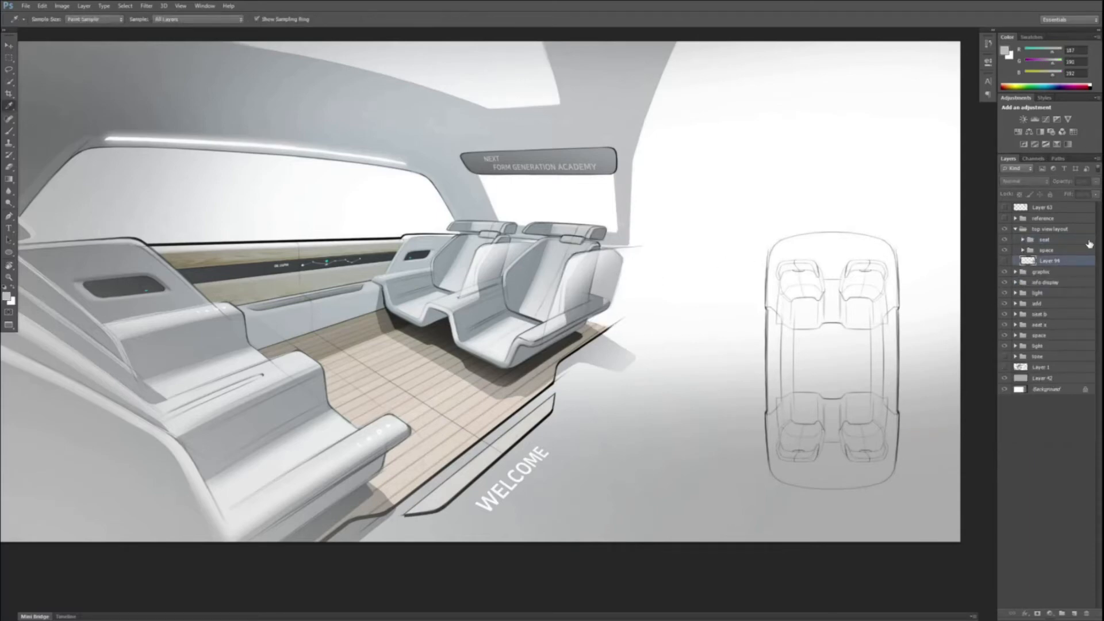
pyautogui.click(1062, 614)
pyautogui.doubleClick(1044, 262)
pyautogui.write('tone')
pyautogui.press('Return')
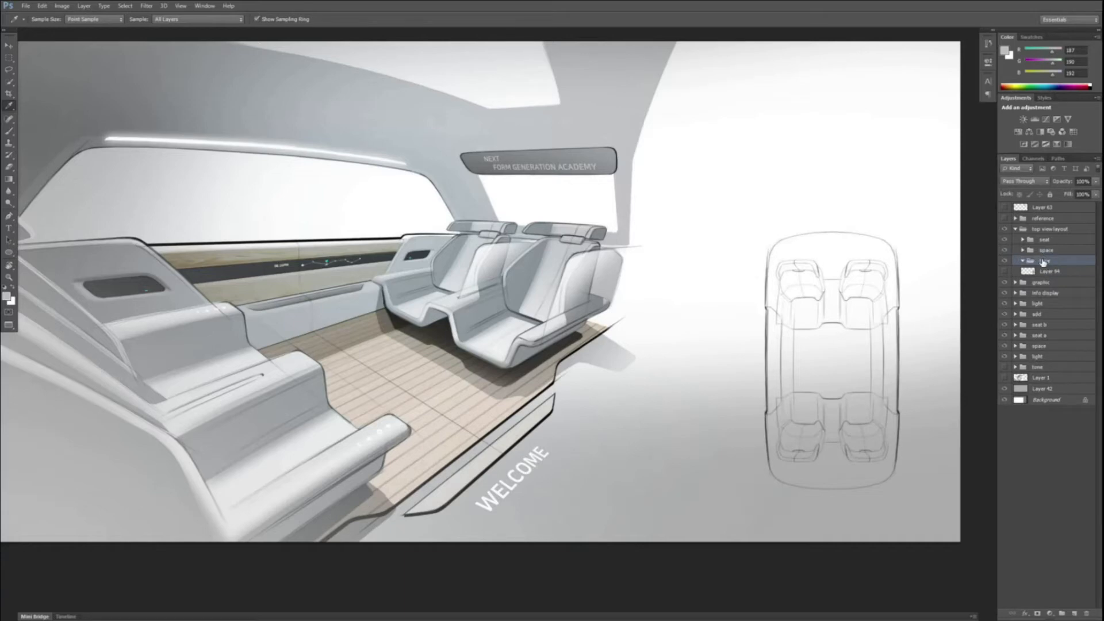
# Step: Lasso around the vehicle's top view outline, fill it with the sampled grey on a new tone layer, and hide that layer
pyautogui.press('l')
pyautogui.moveTo(775, 245)
pyautogui.mouseDown()
pyautogui.moveTo(846, 228)
pyautogui.moveTo(900, 324)
pyautogui.moveTo(896, 469)
pyautogui.moveTo(770, 475)
pyautogui.moveTo(777, 244)
pyautogui.mouseUp()
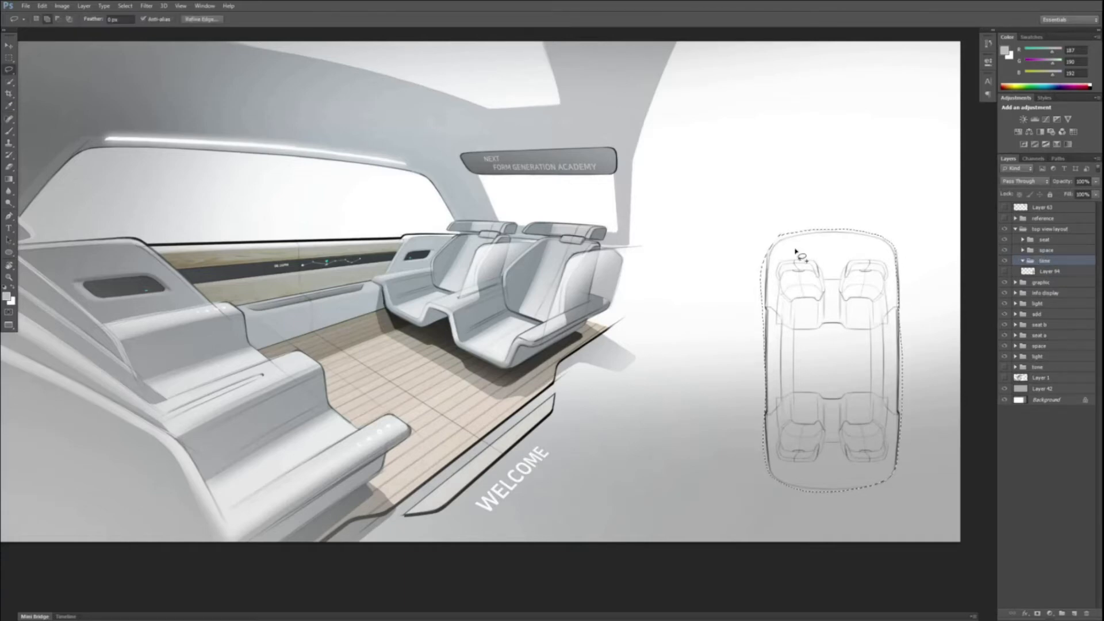
pyautogui.hotkey('ctrl', 'shift', 'alt', 'n')
pyautogui.hotkey('alt', 'BackSpace')
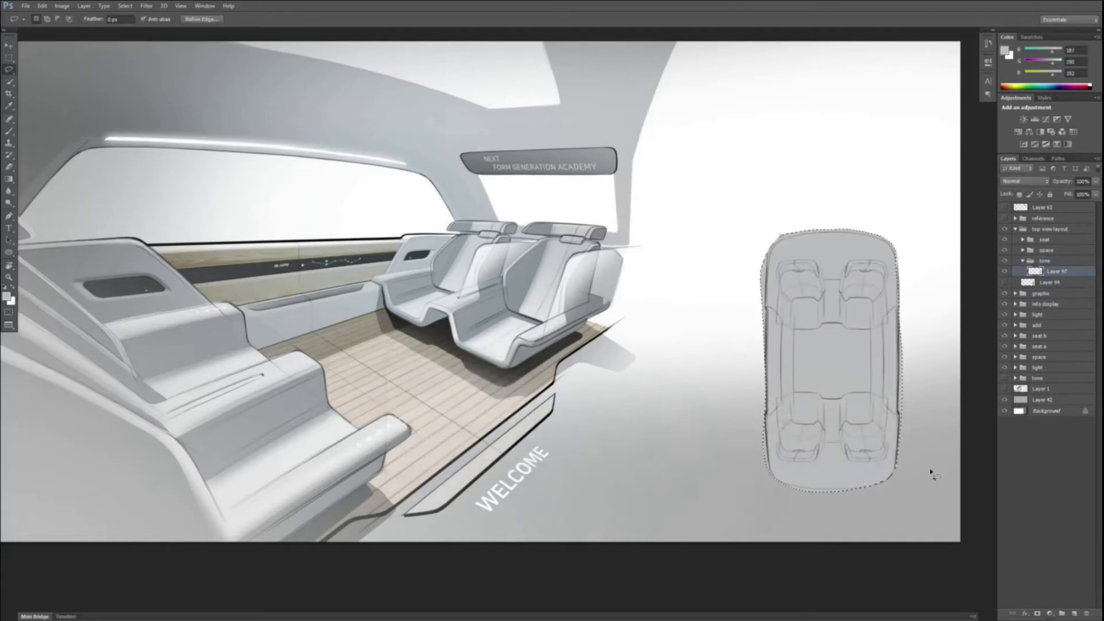
pyautogui.hotkey('ctrl', 'd')
pyautogui.press('m')
pyautogui.click(1004, 273)
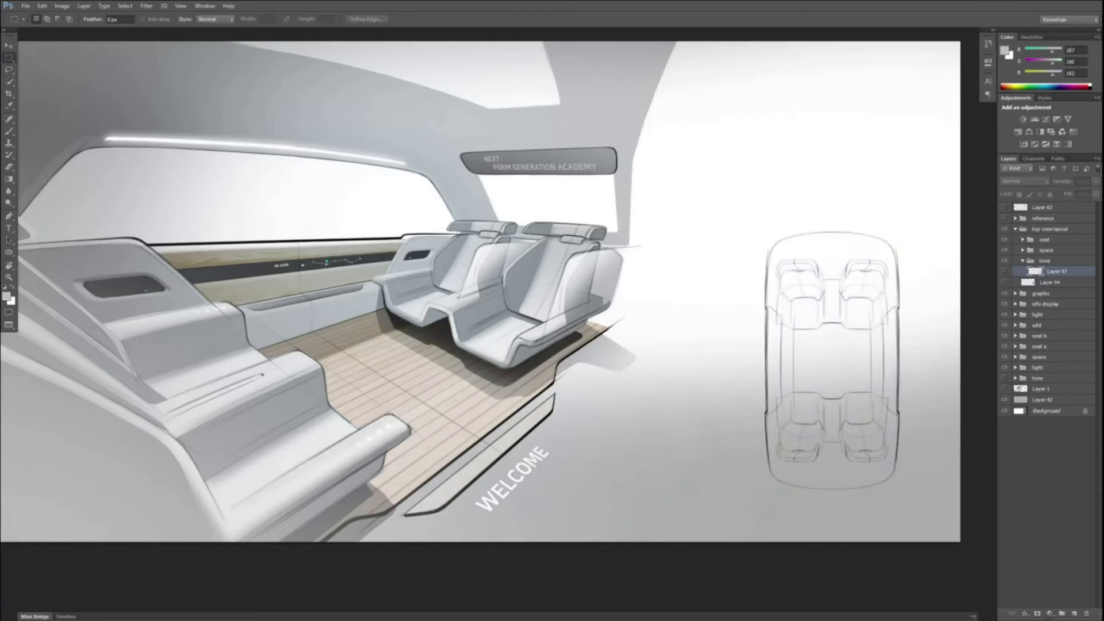
# Step: Create a group named human above the seat group and paste an enlarged black seated-person silhouette into it
pyautogui.click(1061, 239)
pyautogui.click(1062, 613)
pyautogui.doubleClick(1051, 240)
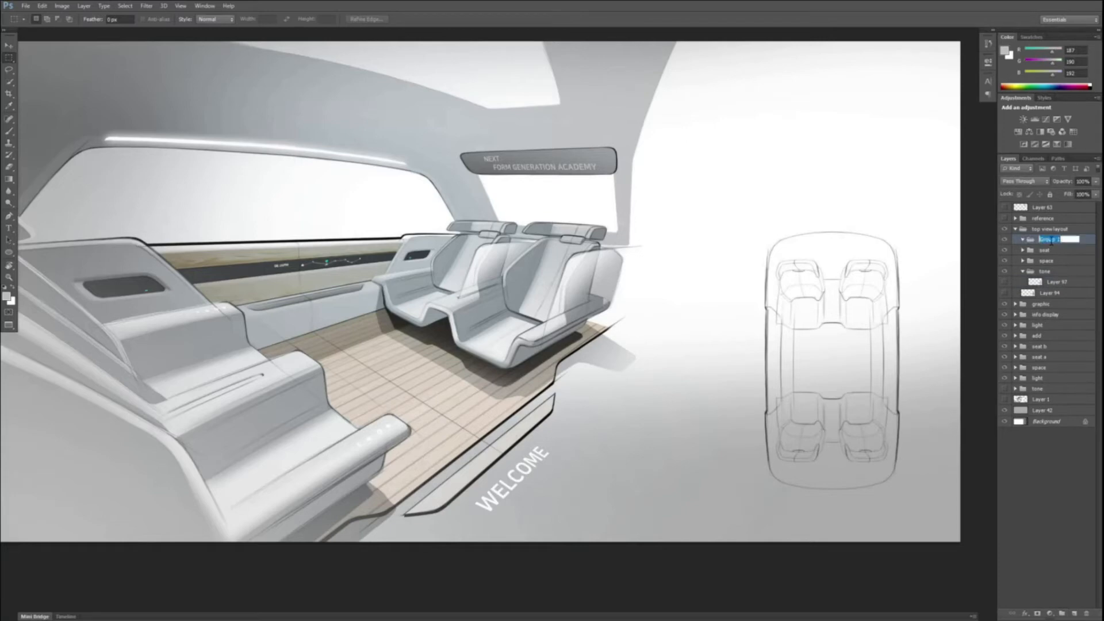
pyautogui.press('Return')
pyautogui.hotkey('ctrl', 'v')
pyautogui.hotkey('ctrl', 't')
pyautogui.moveTo(578, 309); pyautogui.dragTo(650, 296)
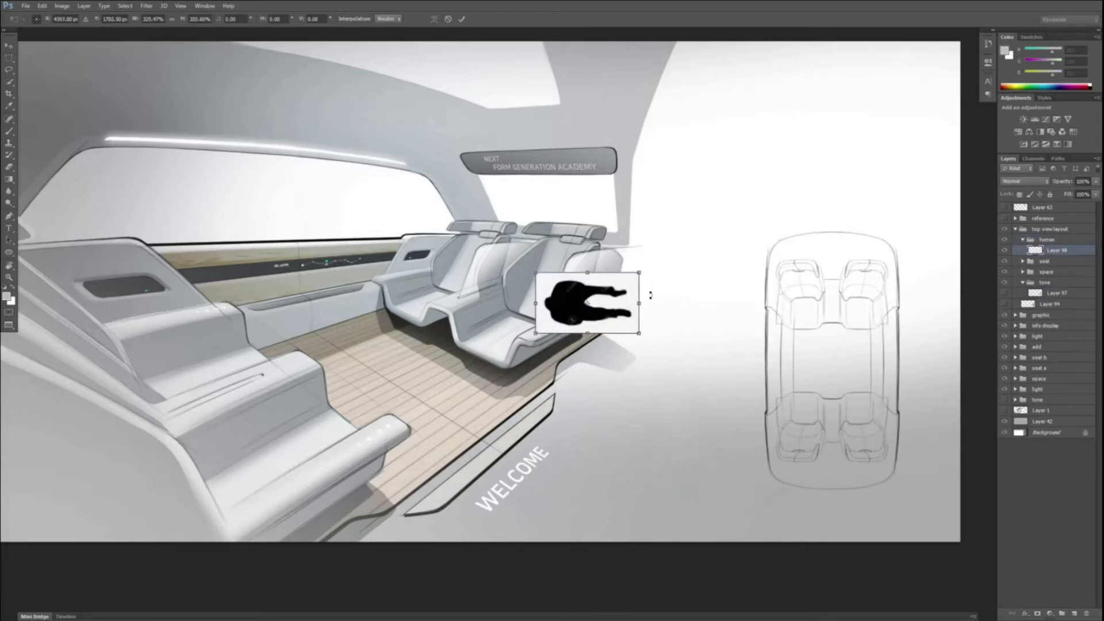
pyautogui.press('Return')
# Step: Use Levels to darken the silhouette's blacks and brighten its background towards white
pyautogui.hotkey('ctrl', 'l')
pyautogui.moveTo(733, 390); pyautogui.dragTo(759, 391)
pyautogui.moveTo(844, 390); pyautogui.dragTo(824, 391)
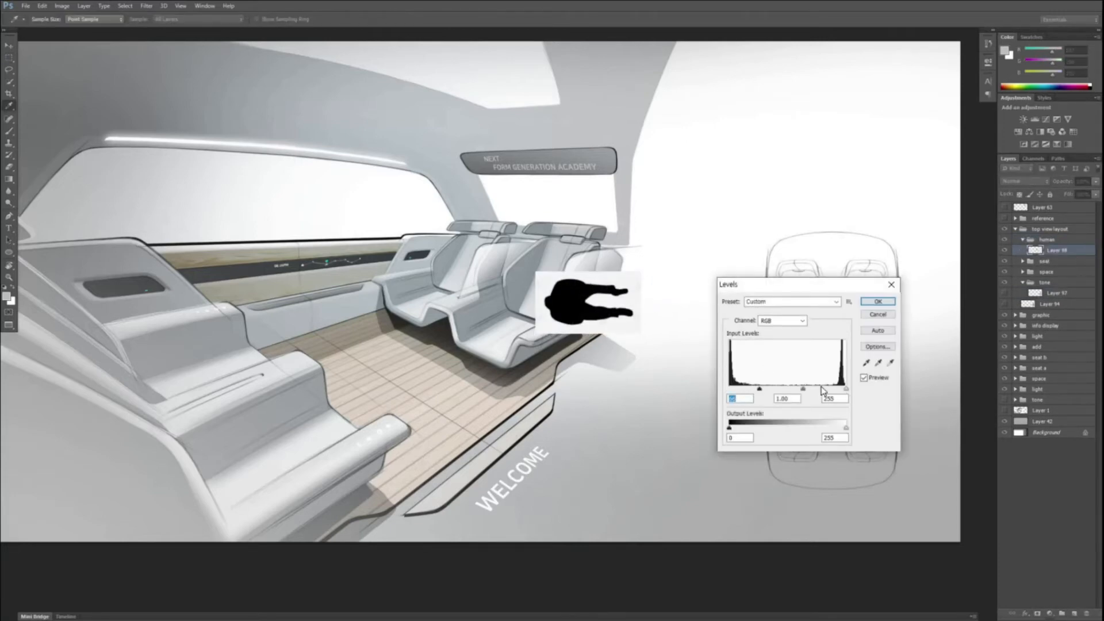
pyautogui.click(877, 300)
# Step: Set the silhouette layer's blend mode to Multiply and reduce its opacity
pyautogui.click(1012, 183)
pyautogui.click(1014, 226)
pyautogui.click(1096, 182)
pyautogui.click(1058, 193)
pyautogui.press('v')
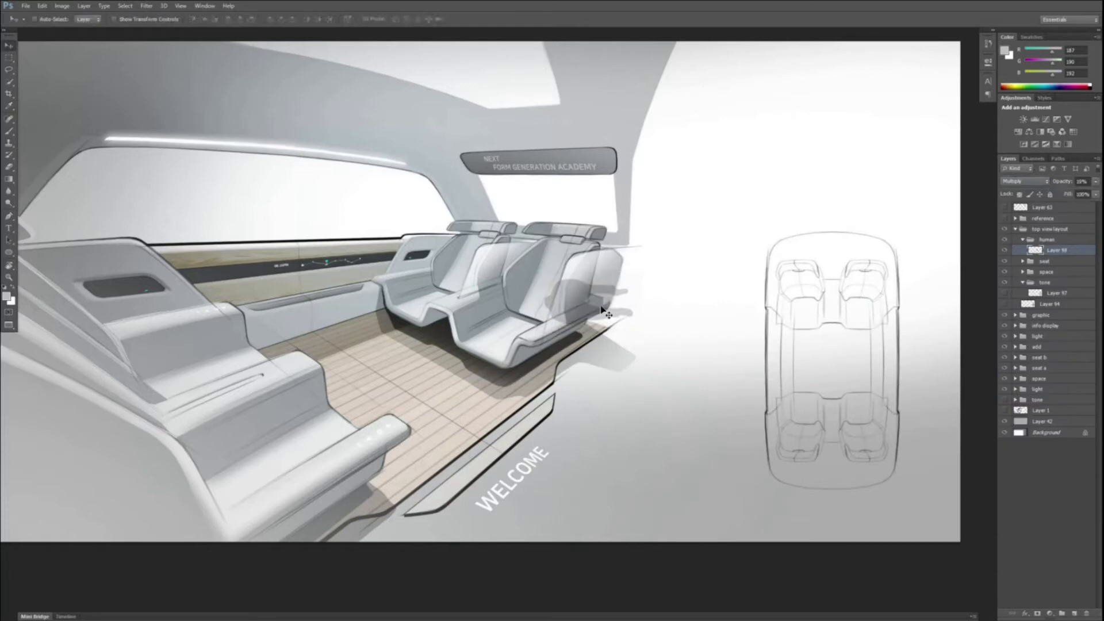
# Step: Rotate the silhouette 90 degrees and fit it onto the front right seat of the top view
pyautogui.moveTo(645, 269)
pyautogui.mouseDown()
pyautogui.moveTo(821, 275)
pyautogui.moveTo(785, 344)
pyautogui.mouseUp()
pyautogui.hotkey('ctrl', 't')
pyautogui.moveTo(778, 300); pyautogui.dragTo(875, 301)
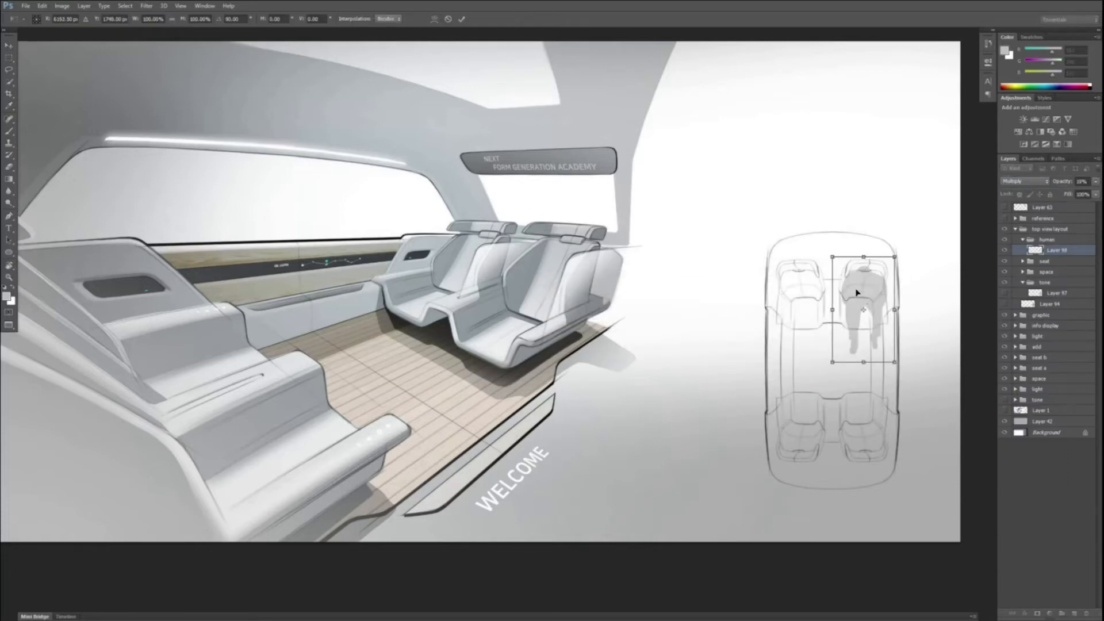
pyautogui.moveTo(864, 362); pyautogui.dragTo(858, 363)
pyautogui.moveTo(895, 258); pyautogui.dragTo(868, 255)
pyautogui.press('Return')
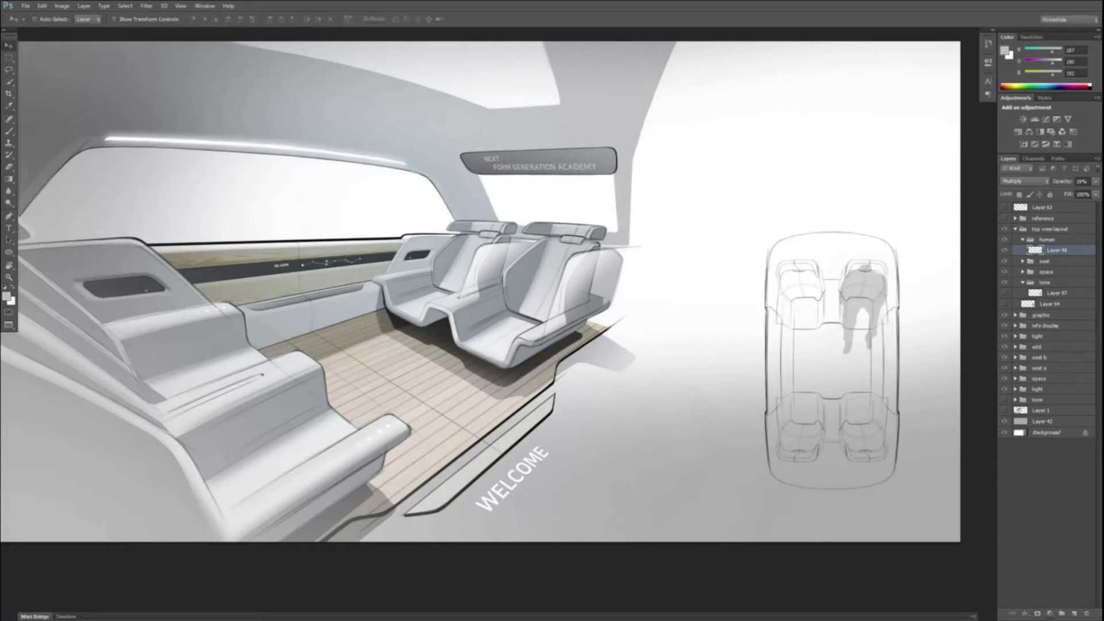
# Step: Set the first silhouette's opacity to 34% and clear its remaining background tint by lowering the white input in Levels
pyautogui.click(1096, 181)
pyautogui.moveTo(1063, 193); pyautogui.dragTo(1071, 193)
pyautogui.hotkey('ctrl', 'l')
pyautogui.moveTo(846, 389); pyautogui.dragTo(829, 390)
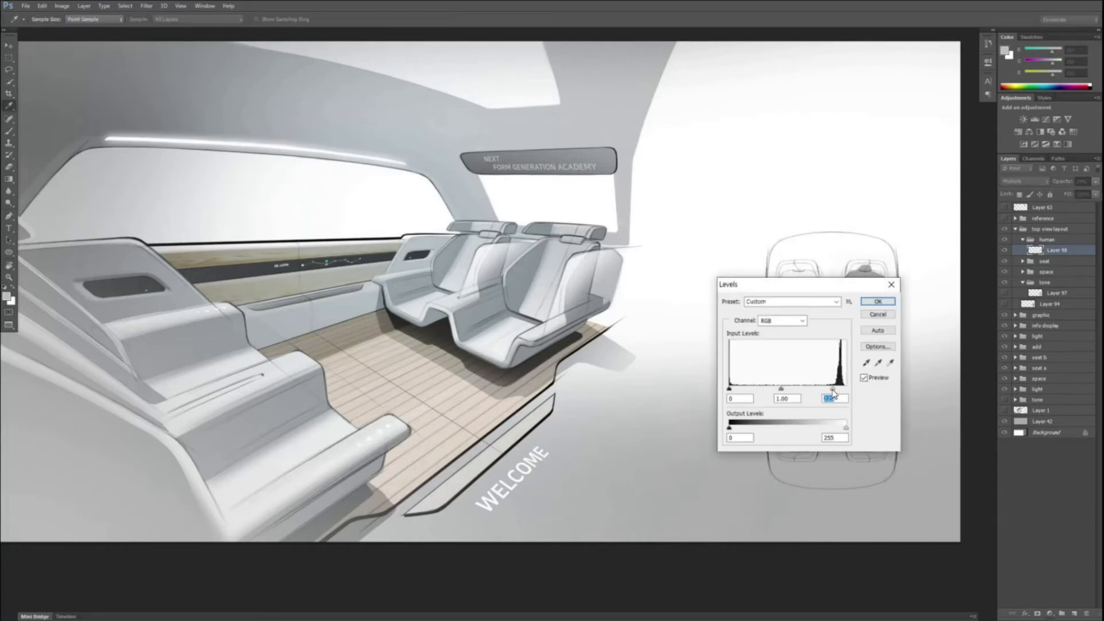
pyautogui.press('Return')
# Step: Paste a second person silhouette, enlarge it, and place it between the rendering and the top view
pyautogui.hotkey('ctrl', 'v')
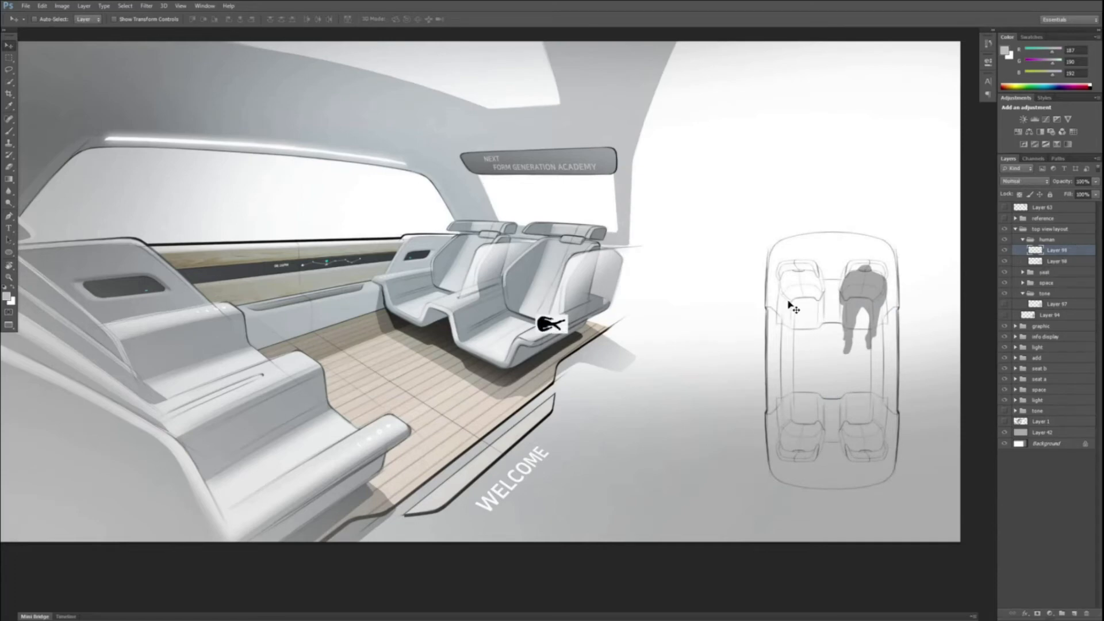
pyautogui.hotkey('ctrl', 't')
pyautogui.moveTo(570, 314); pyautogui.dragTo(727, 303)
pyautogui.press('Return')
# Step: Blend the second silhouette with Multiply at 34% opacity and apply a Levels adjustment to it
pyautogui.click(1025, 181)
pyautogui.click(1011, 228)
pyautogui.write('20')
pyautogui.hotkey('ctrl', 'l')
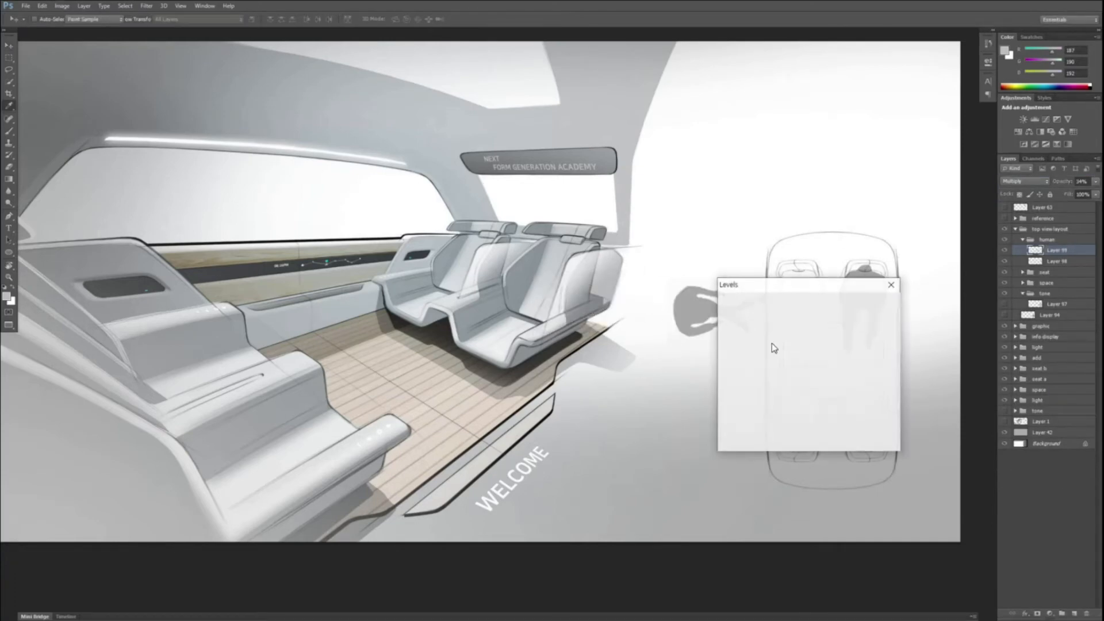
pyautogui.moveTo(845, 389); pyautogui.dragTo(845, 395)
pyautogui.press('Return')
# Step: Rotate the second silhouette -90 degrees and position it on the rear left seat of the top view
pyautogui.moveTo(717, 314); pyautogui.dragTo(791, 379)
pyautogui.hotkey('ctrl', 't')
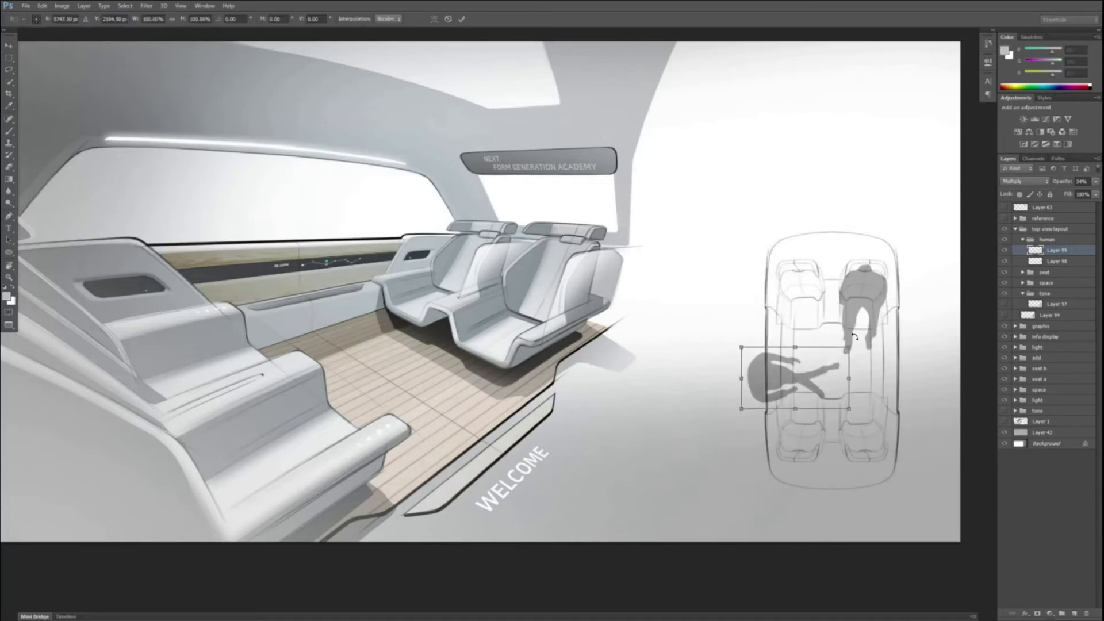
pyautogui.moveTo(853, 334); pyautogui.dragTo(755, 314)
pyautogui.moveTo(800, 367); pyautogui.dragTo(807, 391)
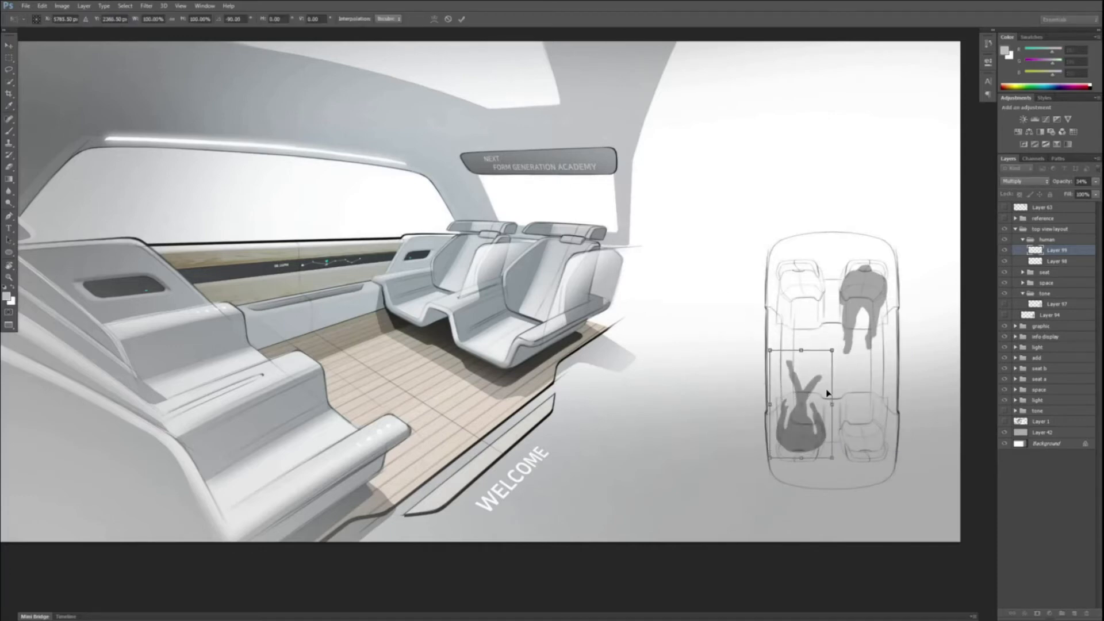
pyautogui.moveTo(833, 347); pyautogui.dragTo(771, 349)
# Step: Warp the rear left silhouette so that its body and legs fit the seat better
pyautogui.rightClick(814, 349)
pyautogui.click(837, 436)
pyautogui.moveTo(830, 360); pyautogui.dragTo(834, 366)
pyautogui.moveTo(806, 437); pyautogui.dragTo(819, 409)
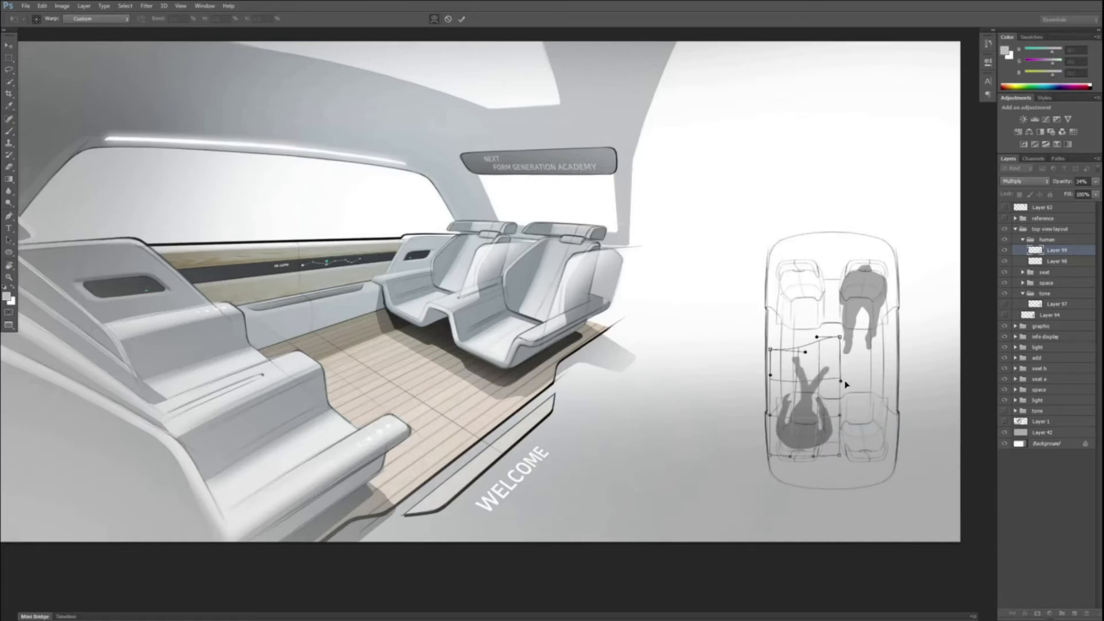
pyautogui.press('Return')
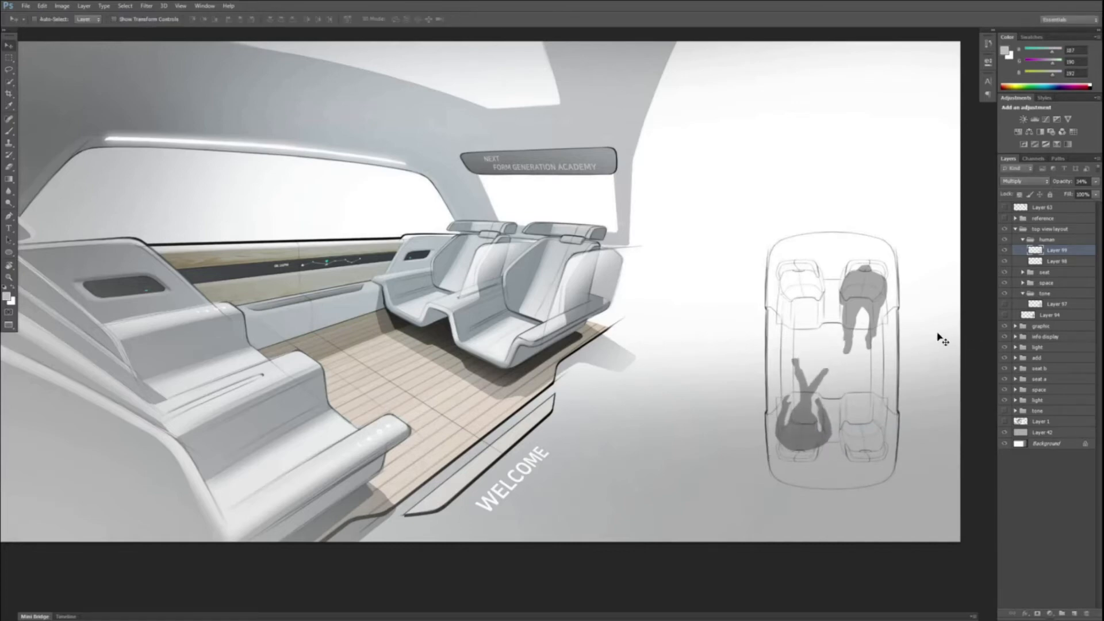
# Step: Paste a third person silhouette and transform it to sit over the front left seat
pyautogui.hotkey('ctrl', 'v')
pyautogui.moveTo(561, 327); pyautogui.dragTo(797, 326)
pyautogui.hotkey('ctrl', 't')
pyautogui.moveTo(804, 311); pyautogui.dragTo(826, 343)
pyautogui.press('Return')
# Step: Set the front left silhouette to Multiply blending with 34% opacity
pyautogui.click(1025, 181)
pyautogui.click(1022, 215)
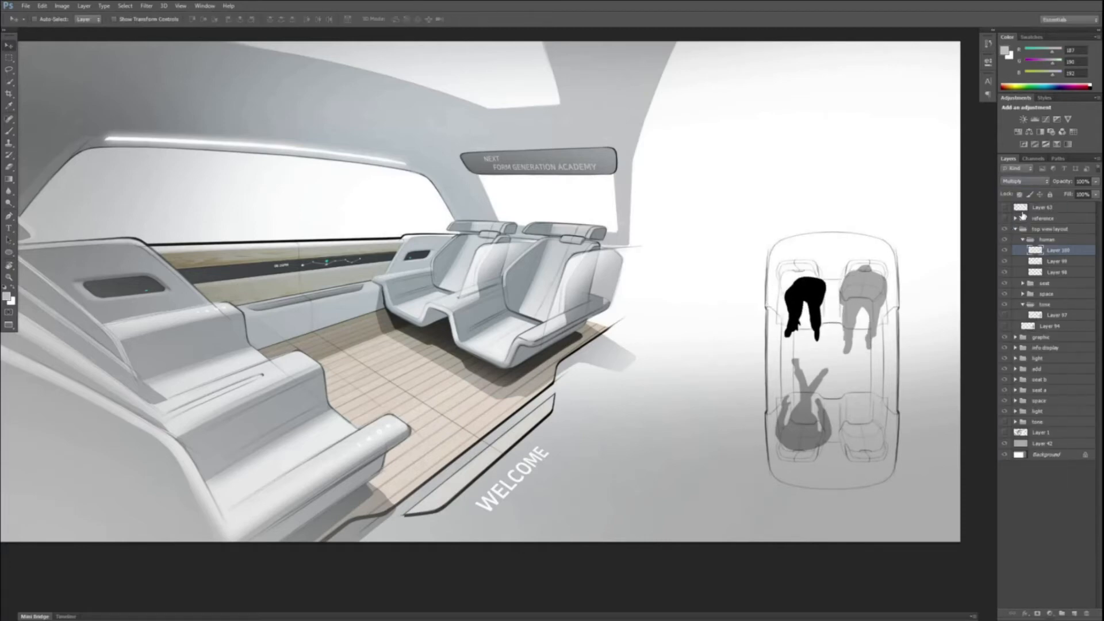
pyautogui.write('34')
pyautogui.press('Return')
# Step: Flip the front left silhouette horizontally, enlarge it to about 118%, and align it with its seat
pyautogui.hotkey('ctrl', 't')
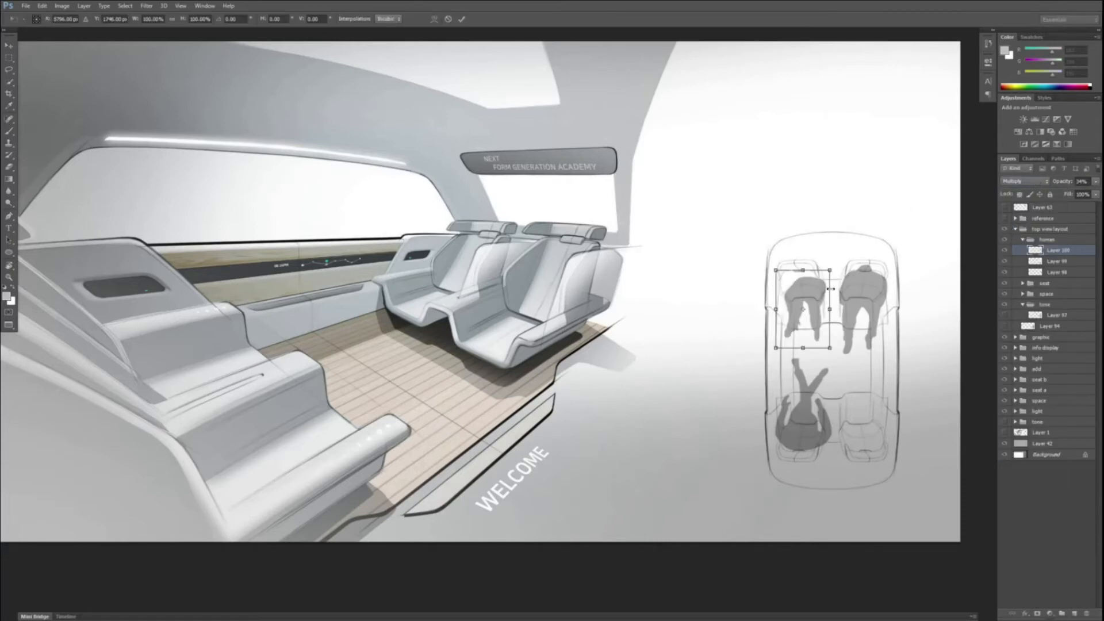
pyautogui.rightClick(816, 286)
pyautogui.click(852, 440)
pyautogui.moveTo(776, 271); pyautogui.dragTo(801, 271)
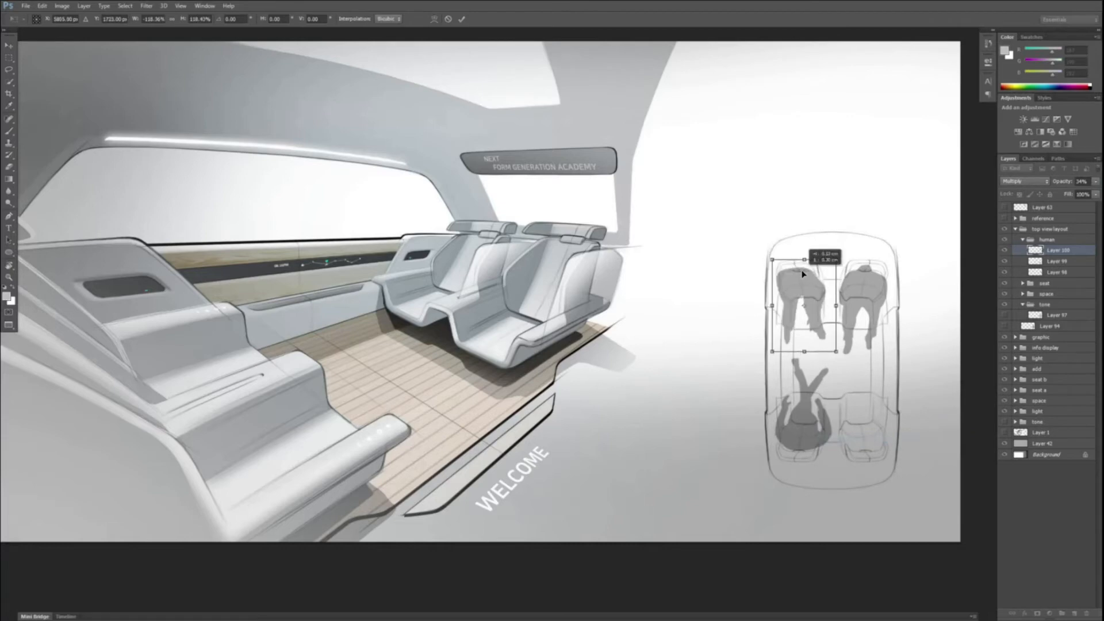
pyautogui.moveTo(804, 351)
pyautogui.mouseDown()
pyautogui.moveTo(837, 353)
pyautogui.moveTo(789, 352)
pyautogui.mouseUp()
pyautogui.moveTo(805, 262); pyautogui.dragTo(805, 259)
pyautogui.press('Return')
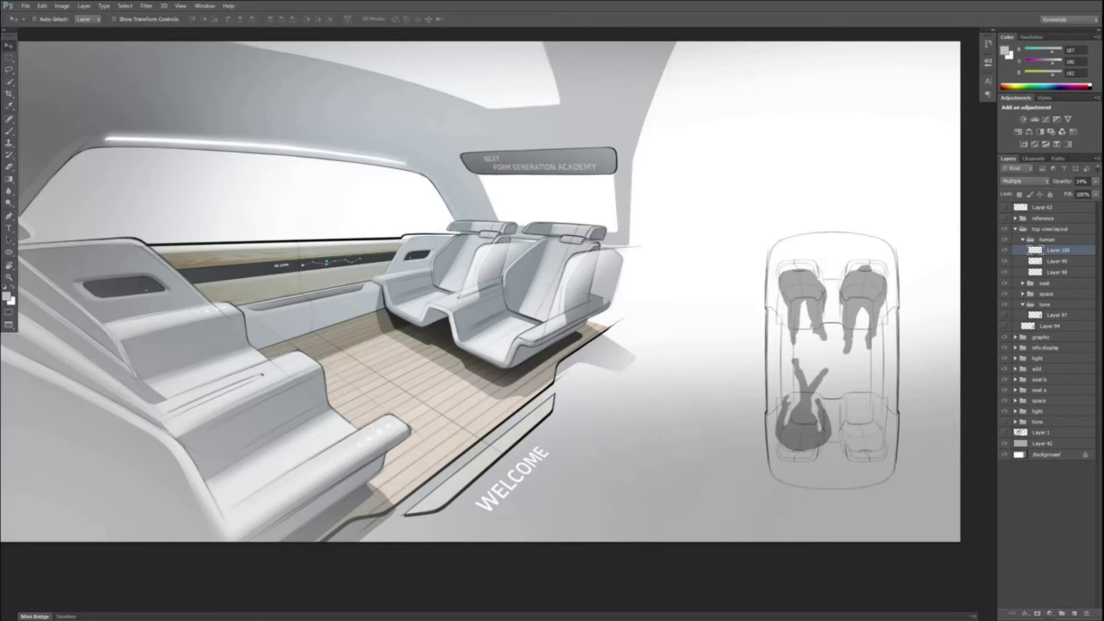
# Step: Duplicate the front right silhouette, turn the copy to face forward, and fit it onto the rear right seat
pyautogui.rightClick(1088, 272)
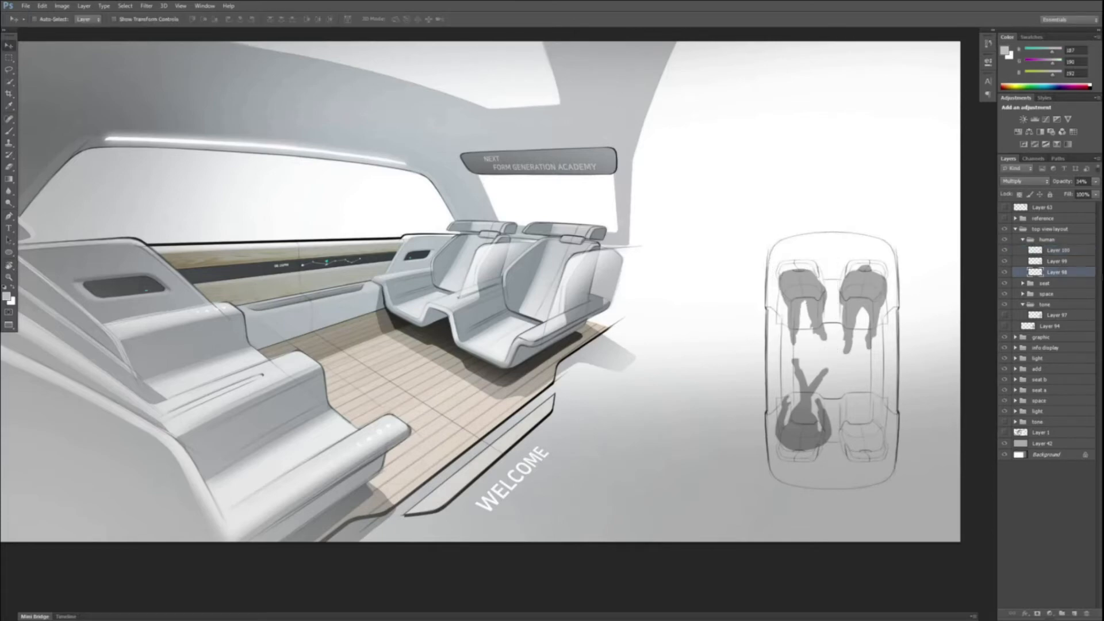
pyautogui.click(1007, 253)
pyautogui.press('Return')
pyautogui.hotkey('ctrl', 't')
pyautogui.moveTo(880, 243); pyautogui.dragTo(864, 423)
pyautogui.moveTo(907, 347); pyautogui.dragTo(904, 344)
pyautogui.moveTo(869, 377); pyautogui.dragTo(897, 352)
pyautogui.press('Return')
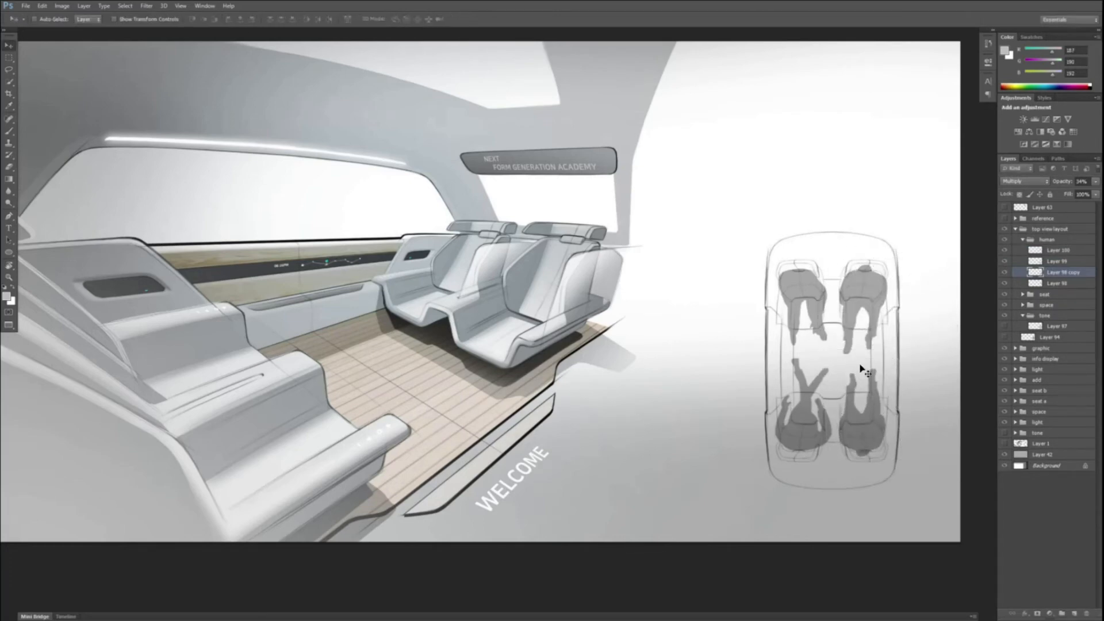
# Step: Select both rear silhouettes and shift them slightly towards the vehicle's rear
pyautogui.hotkey('ctrl', '-')
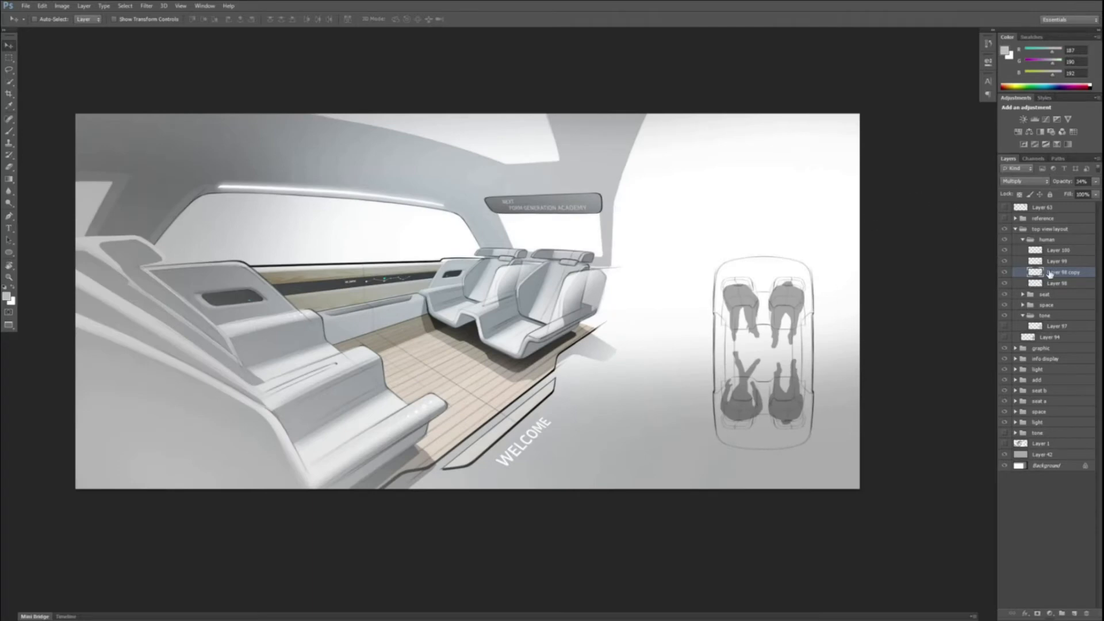
pyautogui.keyDown('ctrl'); pyautogui.click(737, 392); pyautogui.keyUp('ctrl')
pyautogui.keyDown('ctrl'); pyautogui.keyDown('shift'); pyautogui.click(788, 398); pyautogui.keyUp('shift'); pyautogui.keyUp('ctrl')
pyautogui.moveTo(788, 398); pyautogui.dragTo(788, 405)
# Step: Expand the seat group and select both rear seat layers to move them back with the rear silhouettes
pyautogui.click(1028, 295)
pyautogui.click(1023, 294)
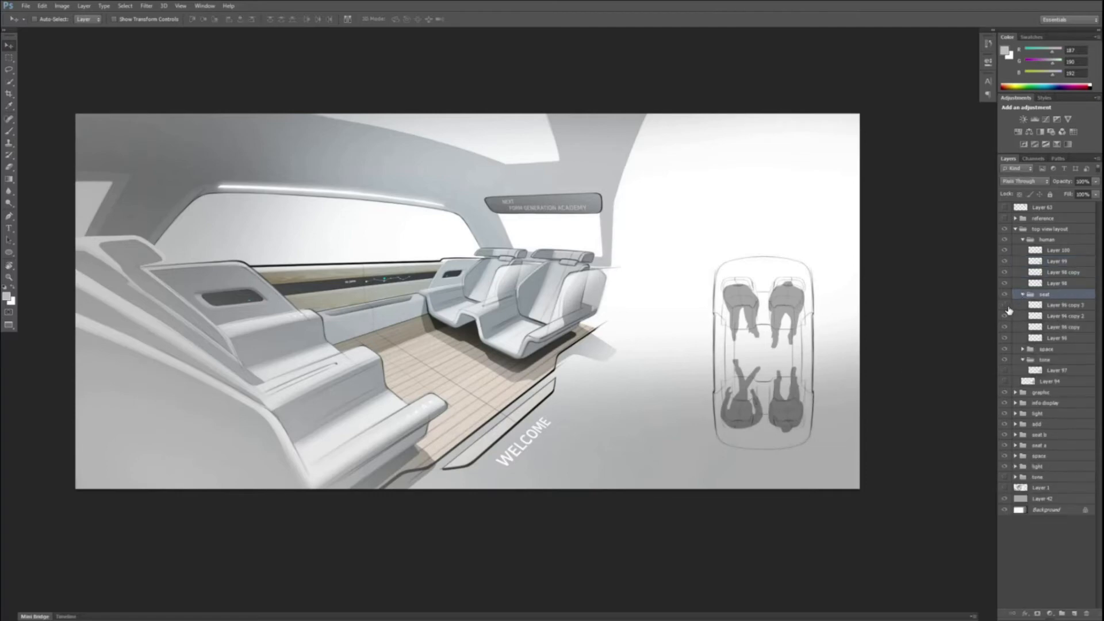
pyautogui.click(1059, 306)
pyautogui.keyDown('shift'); pyautogui.click(1057, 317); pyautogui.keyUp('shift')
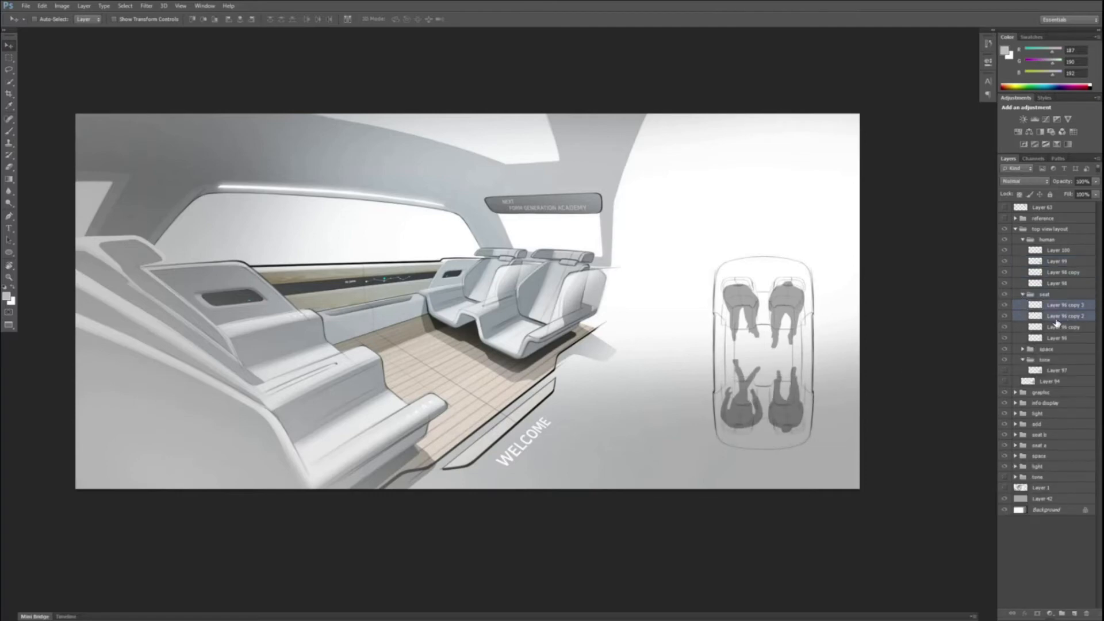
# Step: Stretch the body outline layer in the space group lengthwise to about 104.5% of its height
pyautogui.click(1024, 350)
pyautogui.click(1061, 359)
pyautogui.hotkey('ctrl', 't')
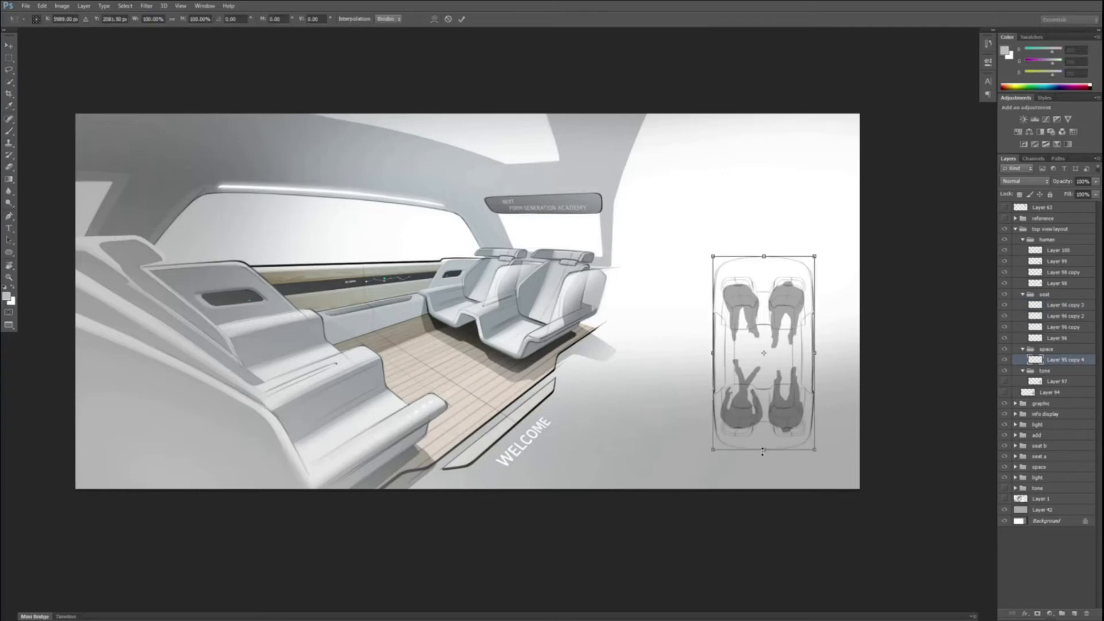
pyautogui.moveTo(764, 449); pyautogui.dragTo(763, 459)
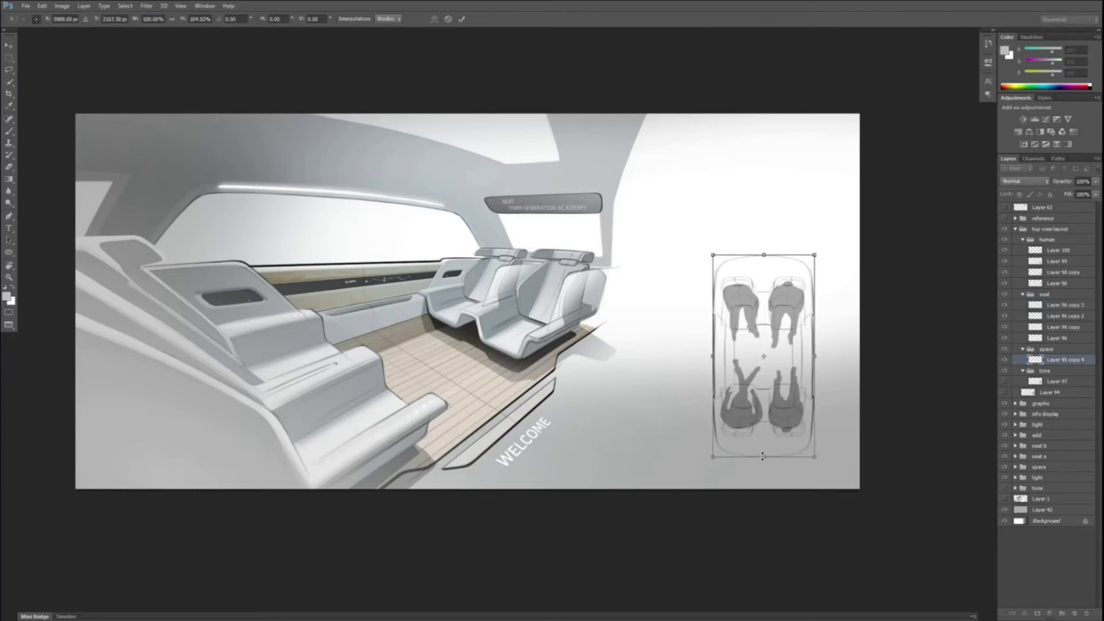
pyautogui.press('Return')
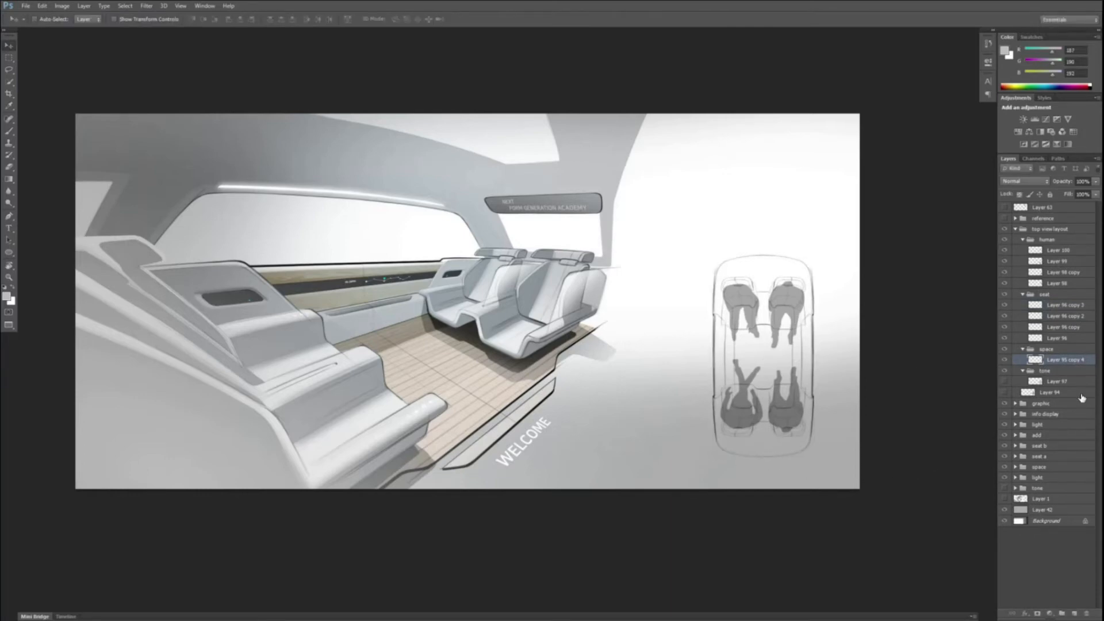
# Step: Hide the human group, show the grey tone layer, and enlarge the tone so it extends past the body outline
pyautogui.click(1024, 240)
pyautogui.click(1005, 338)
pyautogui.click(1057, 337)
pyautogui.hotkey('ctrl', 't')
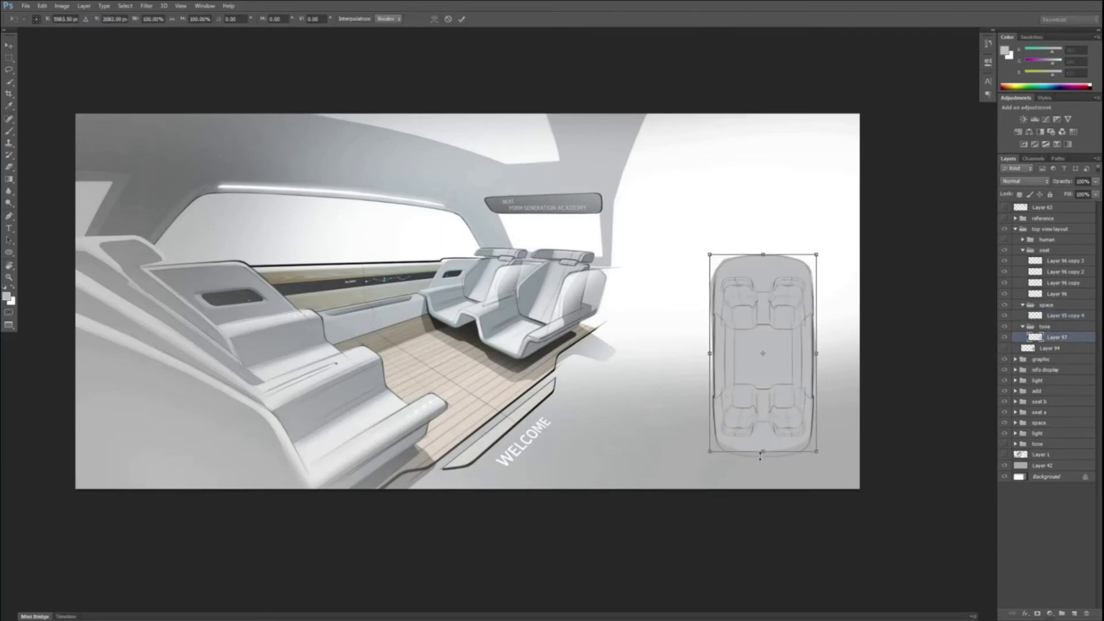
pyautogui.moveTo(763, 453); pyautogui.dragTo(763, 464)
pyautogui.moveTo(816, 254)
pyautogui.mouseDown()
pyautogui.moveTo(822, 246)
pyautogui.moveTo(549, 182)
pyautogui.mouseUp()
pyautogui.press('Return')
# Step: Select and delete the grey tone overhanging the left side and rear end of the body outline
pyautogui.hotkey('ctrl', '+')
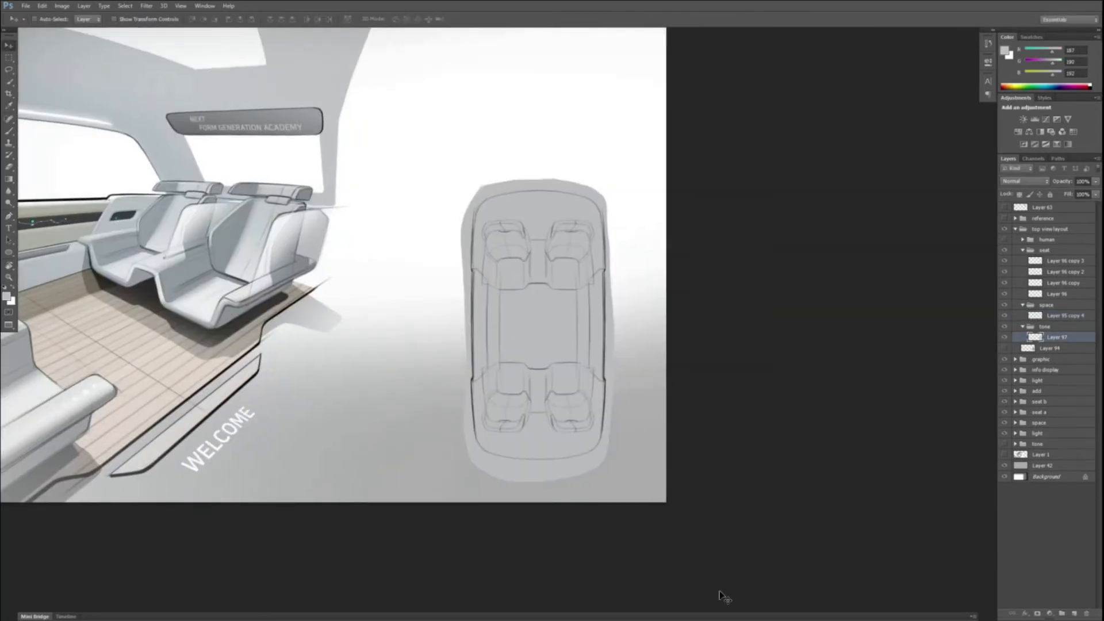
pyautogui.hotkey('ctrl', '+')
pyautogui.press('r')
pyautogui.moveTo(510, 546)
pyautogui.mouseDown()
pyautogui.moveTo(343, 409)
pyautogui.moveTo(332, 378)
pyautogui.mouseUp()
pyautogui.press('l')
pyautogui.moveTo(333, 317); pyautogui.dragTo(371, 290)
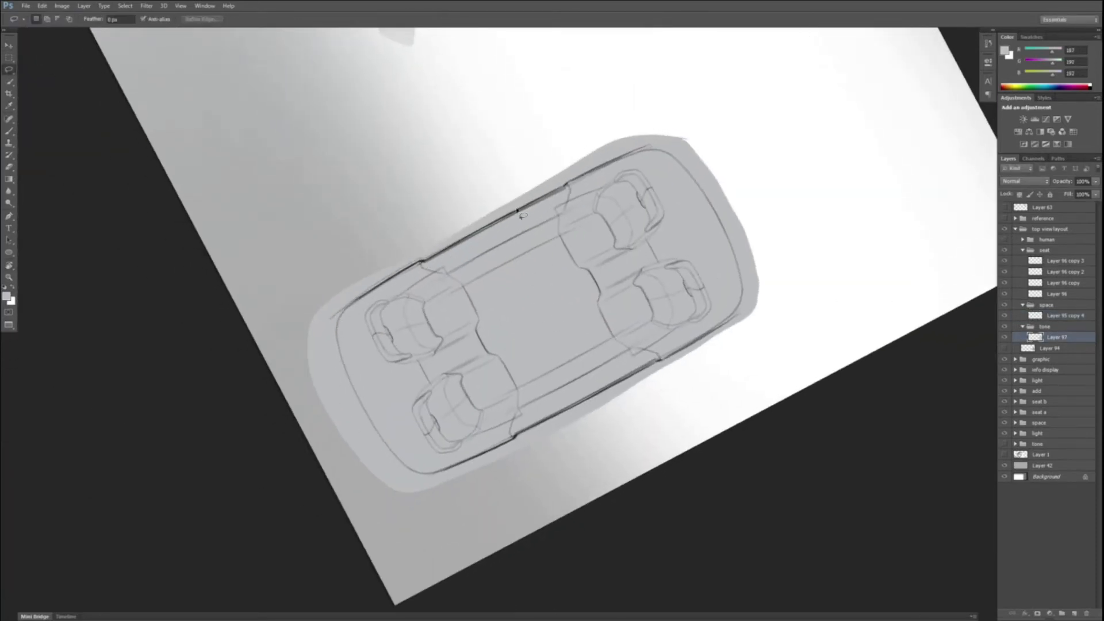
pyautogui.moveTo(518, 211)
pyautogui.mouseDown()
pyautogui.moveTo(431, 177)
pyautogui.moveTo(305, 397)
pyautogui.mouseUp()
pyautogui.press('Delete')
pyautogui.click(352, 291)
pyautogui.press('Return')
pyautogui.moveTo(348, 297)
pyautogui.mouseDown()
pyautogui.moveTo(336, 333)
pyautogui.moveTo(420, 483)
pyautogui.moveTo(580, 412)
pyautogui.moveTo(365, 237)
pyautogui.mouseUp()
pyautogui.press('Delete')
pyautogui.hotkey('ctrl', 'd')
# Step: Reduce the eraser size and erase the excess tone along the right side and front end of the vehicle
pyautogui.press('e')
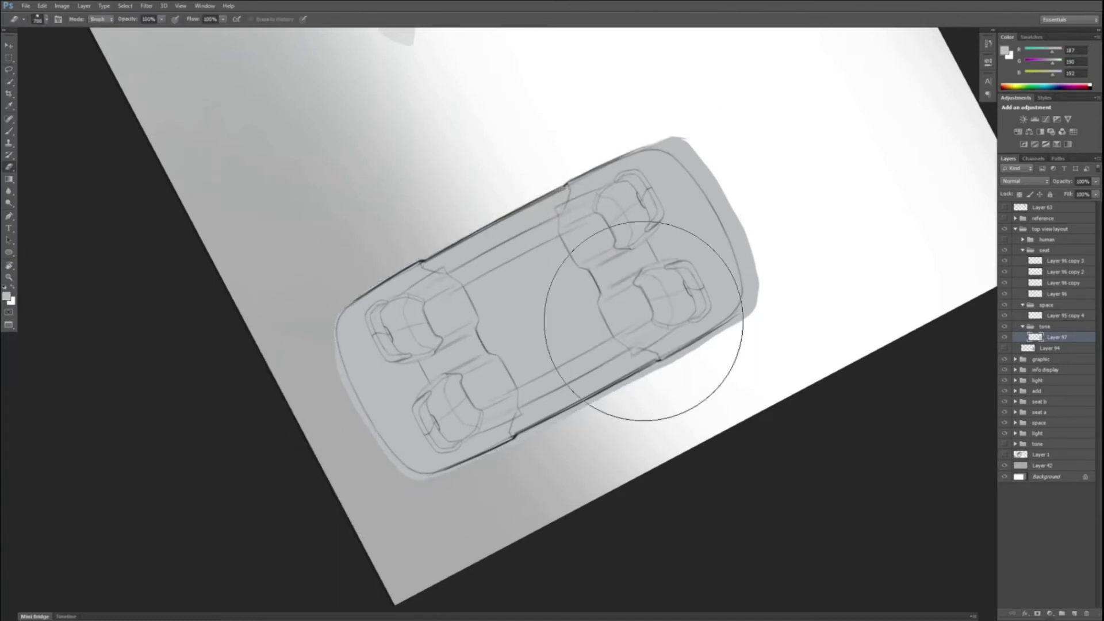
pyautogui.press('[')
pyautogui.press('[')
pyautogui.press('[')
pyautogui.press('[')
pyautogui.press('[')
pyautogui.press('[')
pyautogui.press('[')
pyautogui.press('[')
pyautogui.press('[')
pyautogui.press('[')
pyautogui.press('[')
pyautogui.press('[')
pyautogui.press('[')
pyautogui.press('[')
pyautogui.press('[')
pyautogui.press('[')
pyautogui.press('[')
pyautogui.moveTo(650, 370); pyautogui.dragTo(574, 413)
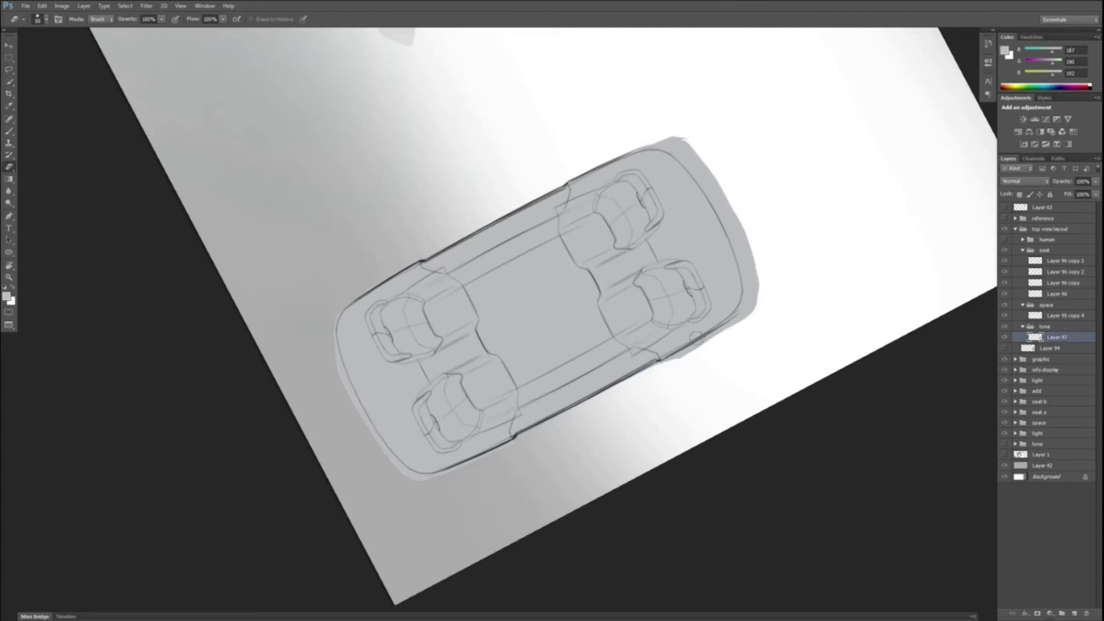
pyautogui.moveTo(693, 336)
pyautogui.mouseDown()
pyautogui.moveTo(736, 330)
pyautogui.moveTo(672, 363)
pyautogui.moveTo(709, 345)
pyautogui.mouseUp()
pyautogui.moveTo(683, 130); pyautogui.dragTo(606, 150)
pyautogui.press('r')
pyautogui.moveTo(606, 150)
pyautogui.mouseDown()
pyautogui.moveTo(377, 357)
pyautogui.moveTo(379, 276)
pyautogui.mouseUp()
pyautogui.moveTo(506, 118); pyautogui.dragTo(353, 224)
pyautogui.moveTo(384, 190); pyautogui.dragTo(363, 225)
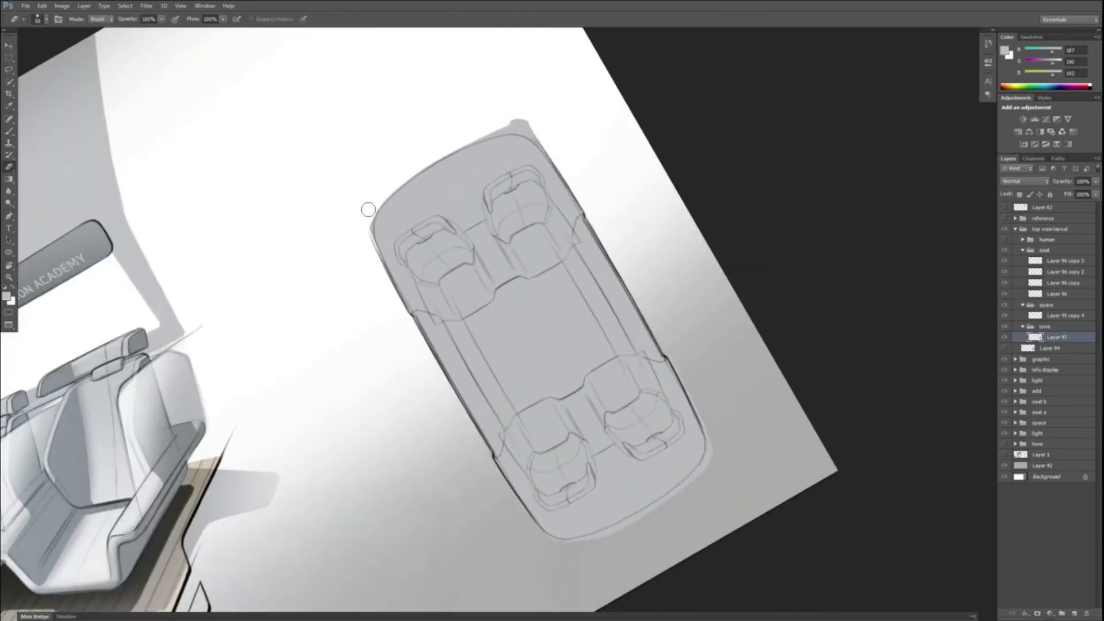
# Step: Erase the remaining tone overhang at the vehicle's corners and rear end, and reset the canvas rotation
pyautogui.press('r')
pyautogui.moveTo(388, 177); pyautogui.dragTo(385, 470)
pyautogui.moveTo(360, 321)
pyautogui.mouseDown()
pyautogui.moveTo(346, 338)
pyautogui.moveTo(359, 395)
pyautogui.mouseUp()
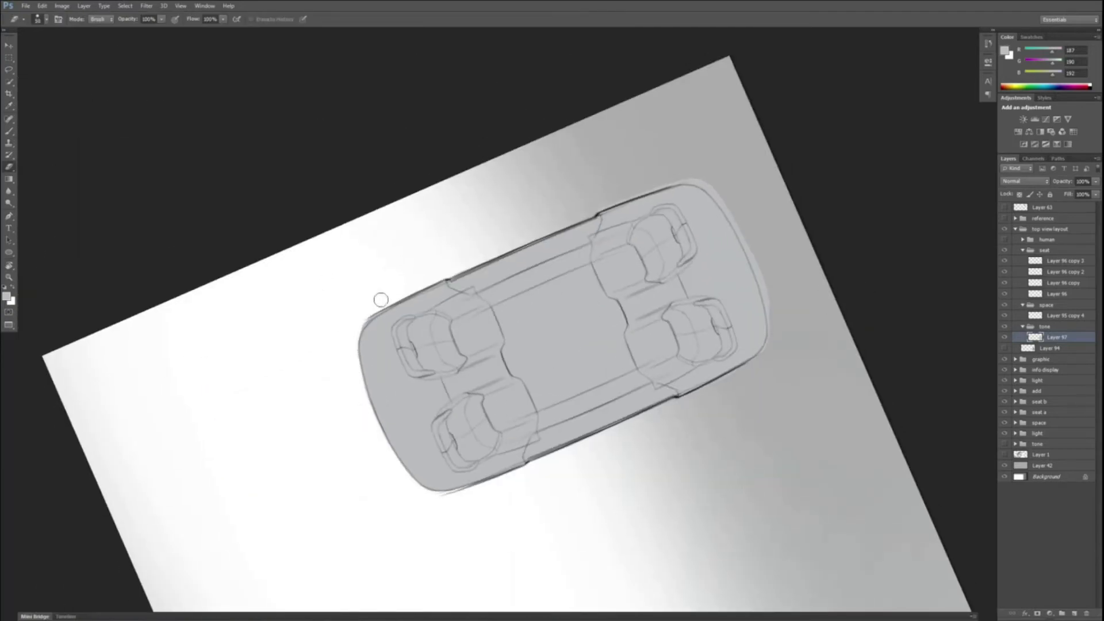
pyautogui.press('r')
pyautogui.moveTo(652, 184)
pyautogui.mouseDown()
pyautogui.moveTo(406, 160)
pyautogui.moveTo(380, 193)
pyautogui.mouseUp()
pyautogui.press('r')
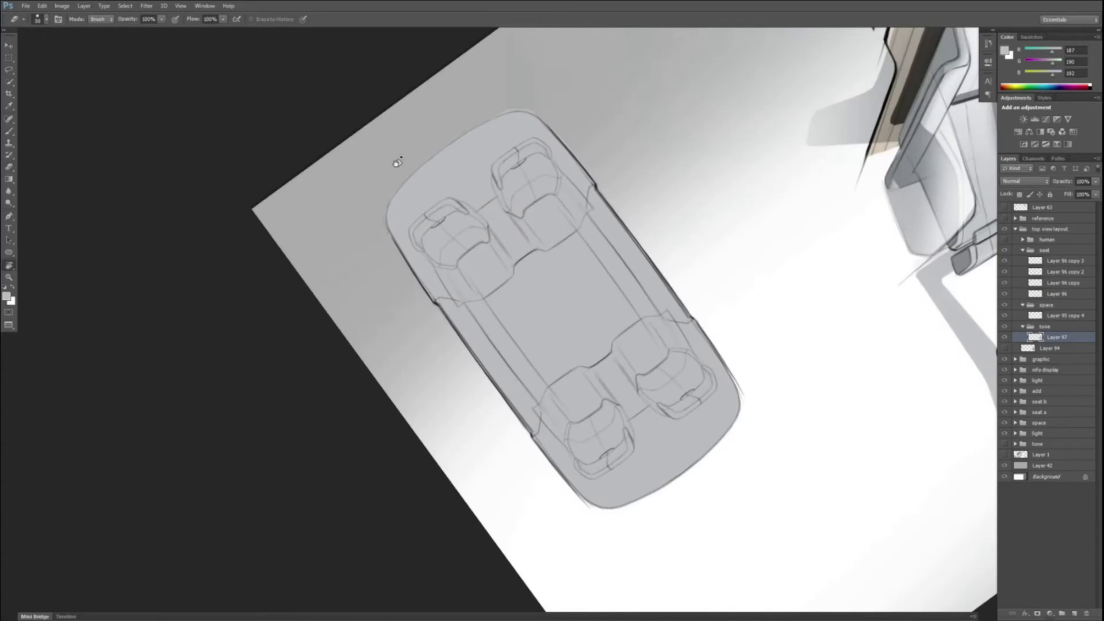
pyautogui.moveTo(395, 155); pyautogui.dragTo(339, 335)
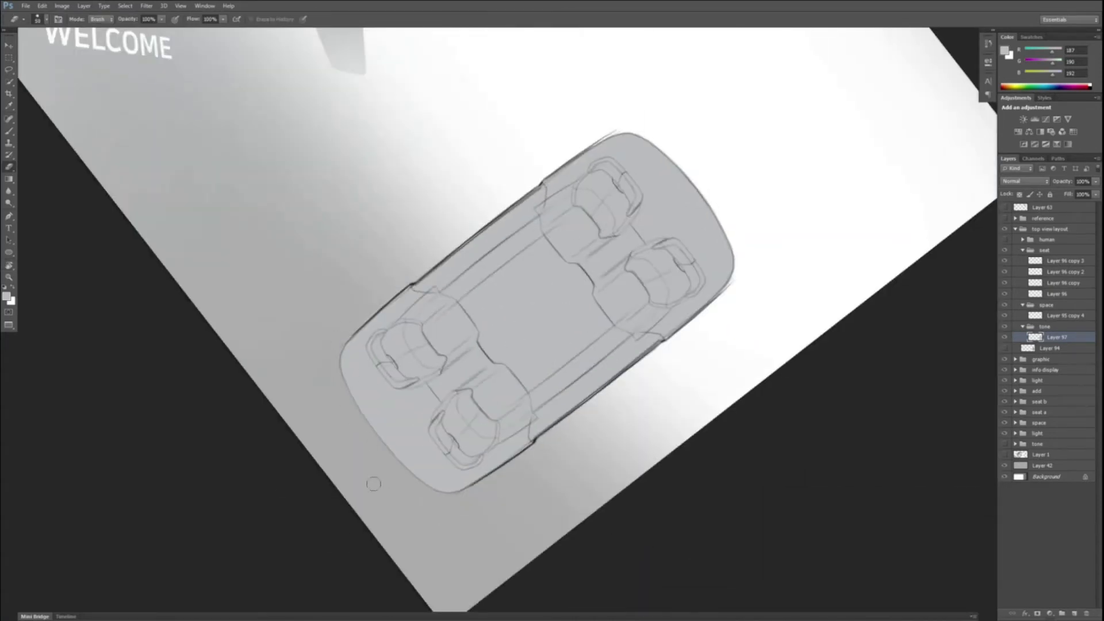
pyautogui.press('Escape')
# Step: Add a layer above the grey tone and fill a lassoed shadow along the left interior side with darker grey (RGB 130, 132, 133)
pyautogui.click(1075, 613)
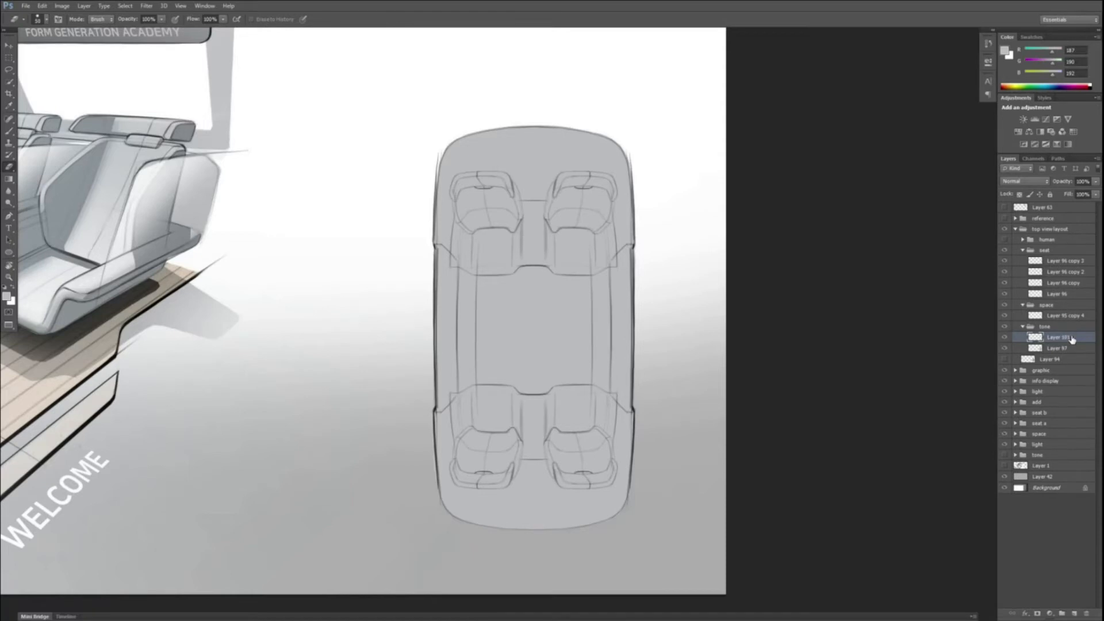
pyautogui.press('l')
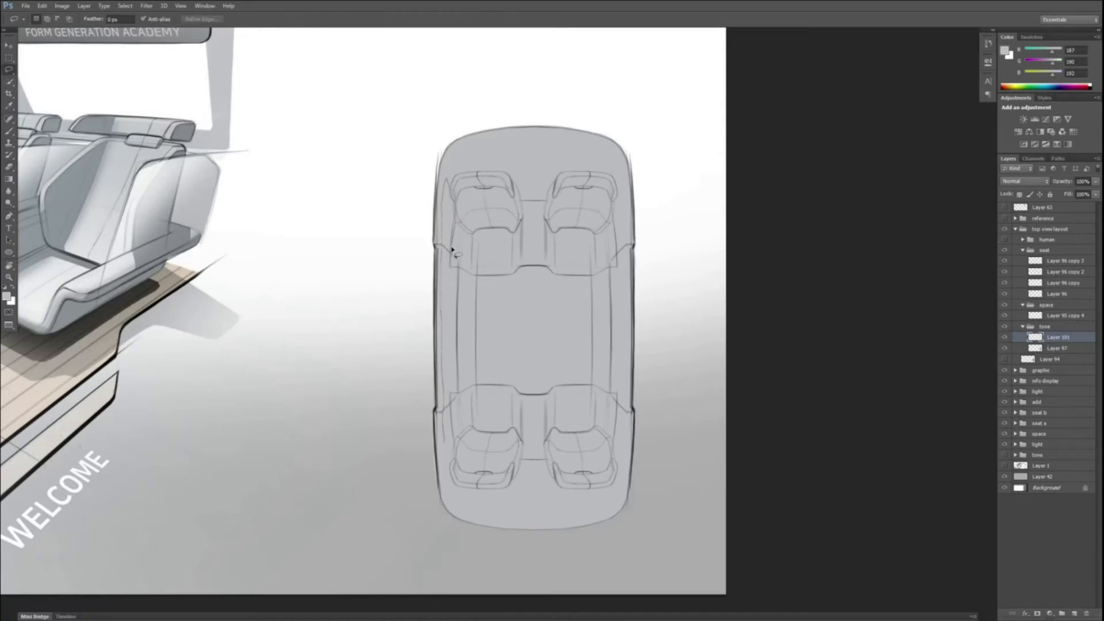
pyautogui.moveTo(479, 278)
pyautogui.mouseDown()
pyautogui.moveTo(480, 393)
pyautogui.moveTo(446, 464)
pyautogui.mouseUp()
pyautogui.click(7, 296)
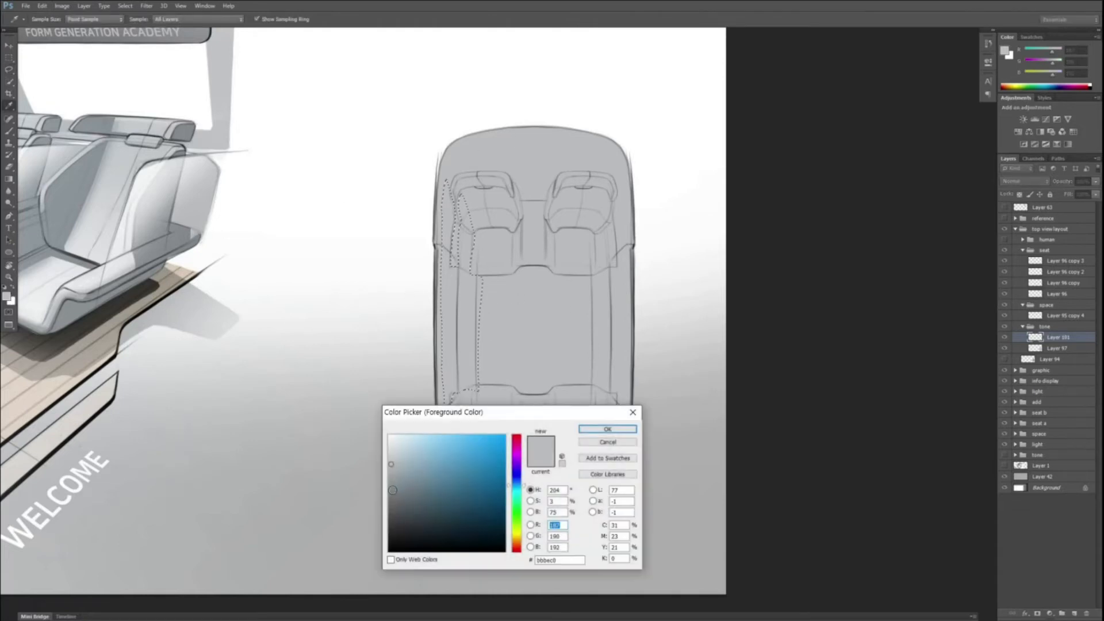
pyautogui.click(391, 491)
pyautogui.click(599, 434)
pyautogui.hotkey('shift', 'BackSpace')
pyautogui.press('Return')
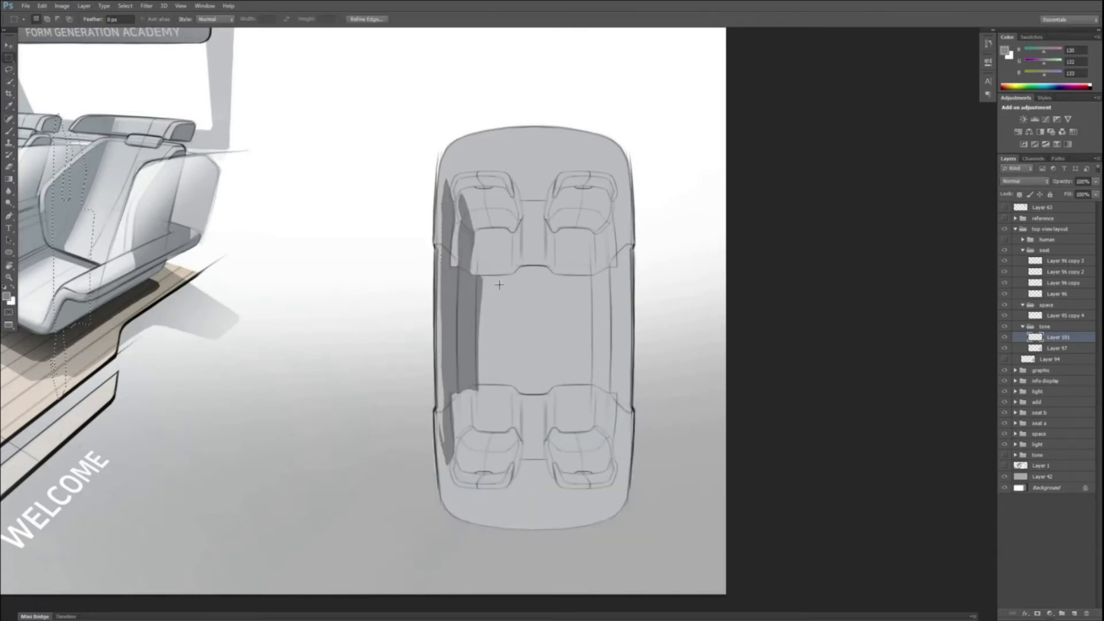
pyautogui.hotkey('ctrl', 'd')
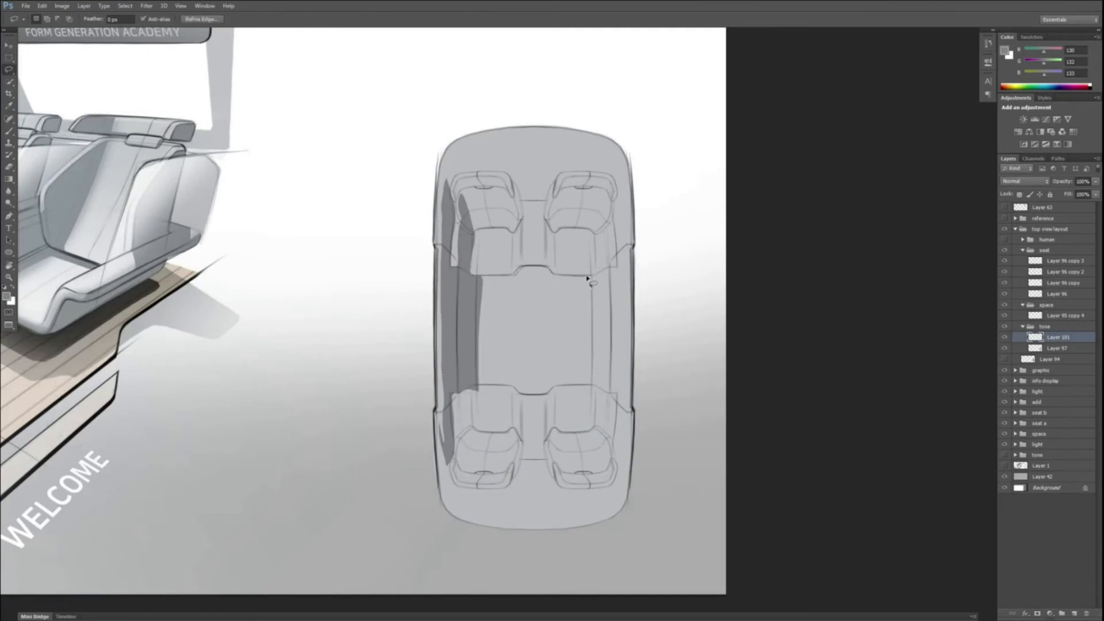
# Step: Lasso a shadow strip on the floor directly behind the front seats and fill it with the dark grey
pyautogui.moveTo(586, 298); pyautogui.dragTo(542, 269)
pyautogui.hotkey('shift', 'BackSpace')
pyautogui.press('Return')
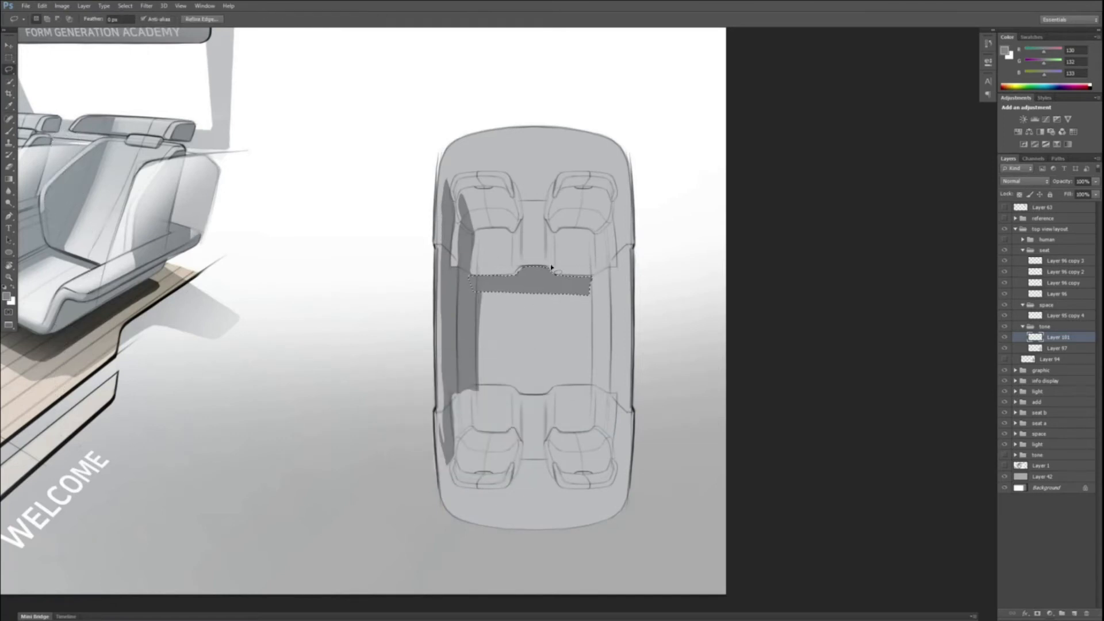
pyautogui.hotkey('ctrl', 'd')
# Step: Refine the shadow edges around the front left seat and behind the front seats with the brush and eraser
pyautogui.press('b')
pyautogui.rightClick(540, 271)
pyautogui.press('Escape')
pyautogui.press('m')
pyautogui.press('b')
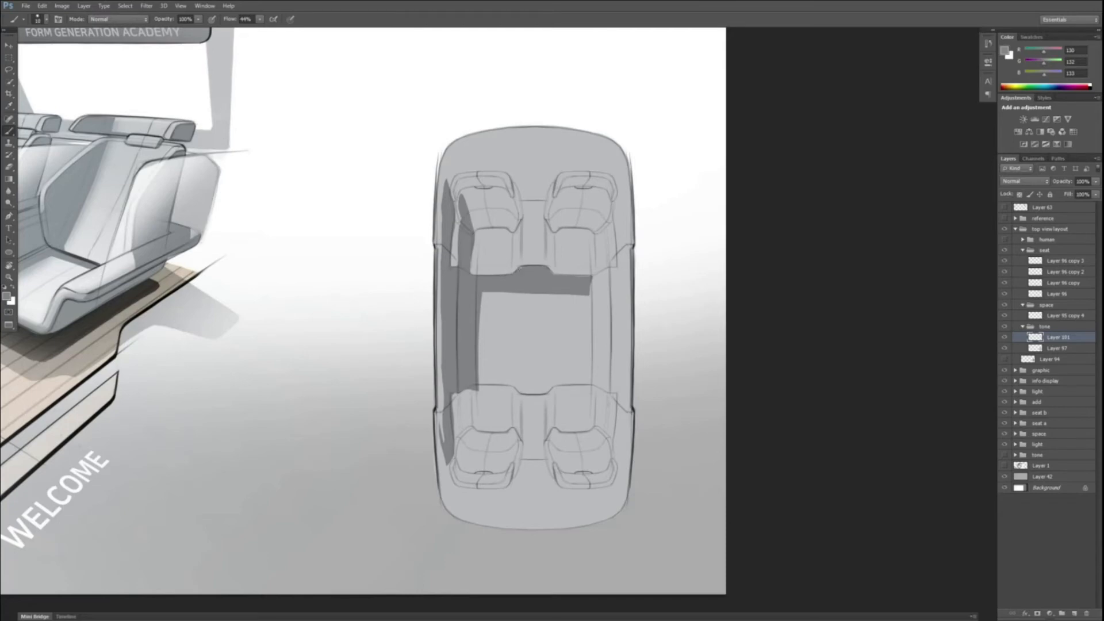
pyautogui.hotkey('ctrl', '+')
pyautogui.hotkey('ctrl', '+')
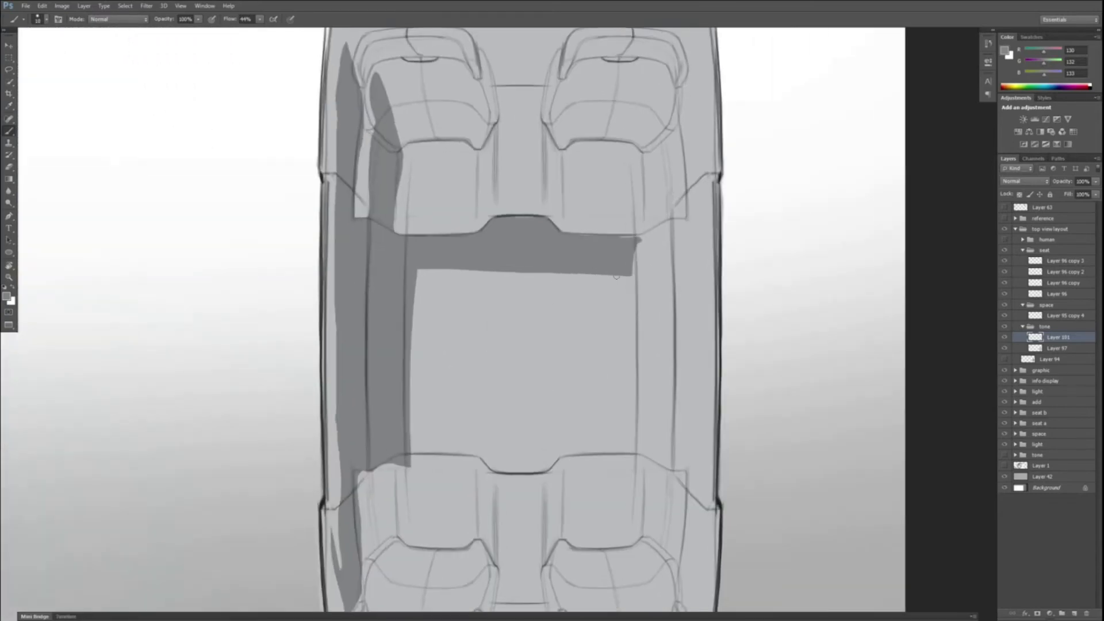
pyautogui.press('r')
pyautogui.moveTo(403, 170); pyautogui.dragTo(660, 140)
pyautogui.moveTo(617, 109); pyautogui.dragTo(748, 94)
pyautogui.press('e')
pyautogui.press('b')
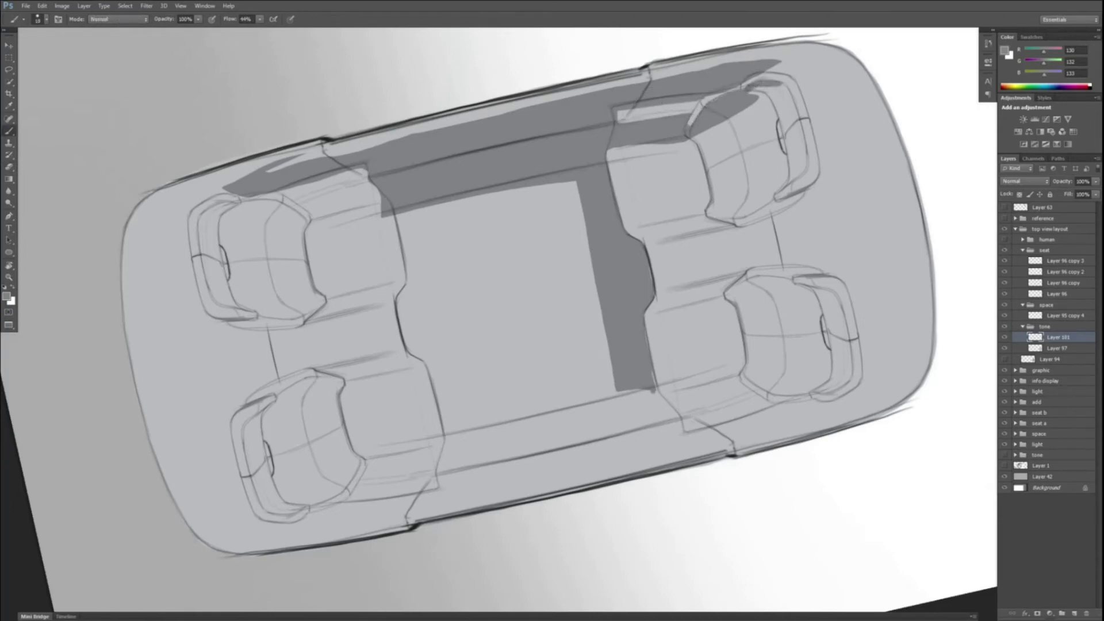
pyautogui.moveTo(610, 154); pyautogui.dragTo(693, 141)
pyautogui.press('e')
pyautogui.press('b')
# Step: Extend the floor shadow along the front right seat's rear edge to its outer corner with the brush
pyautogui.press('r')
pyautogui.moveTo(430, 289); pyautogui.dragTo(542, 439)
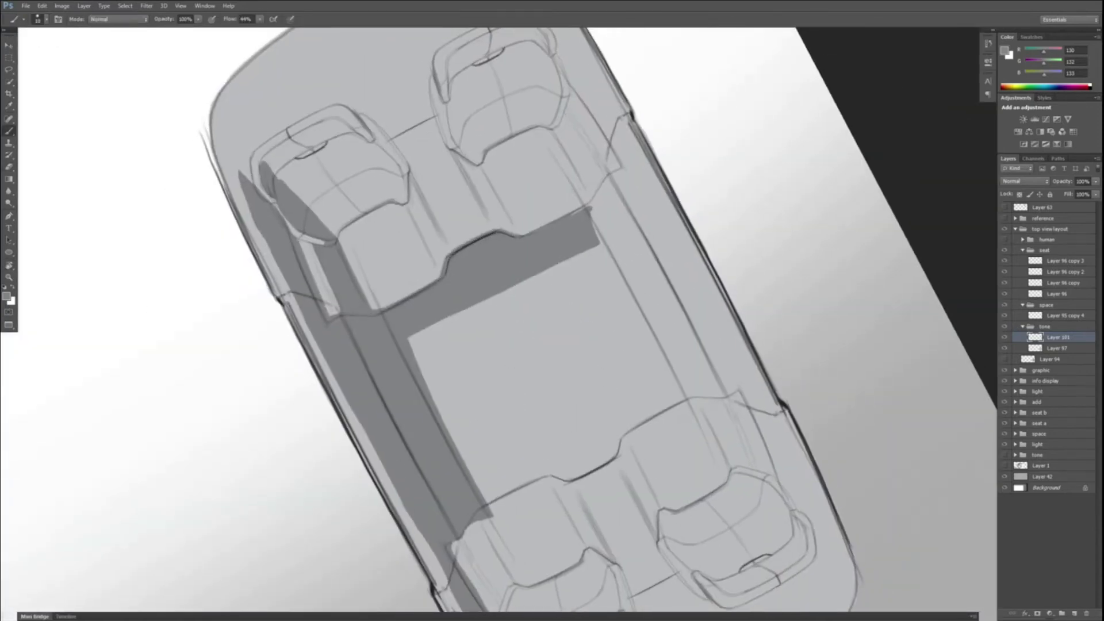
pyautogui.moveTo(509, 235)
pyautogui.mouseDown()
pyautogui.moveTo(580, 210)
pyautogui.moveTo(596, 230)
pyautogui.mouseUp()
pyautogui.moveTo(610, 181); pyautogui.dragTo(599, 245)
pyautogui.press('r')
pyautogui.moveTo(659, 334)
pyautogui.mouseDown()
pyautogui.moveTo(643, 379)
pyautogui.moveTo(652, 363)
pyautogui.mouseUp()
pyautogui.press('e')
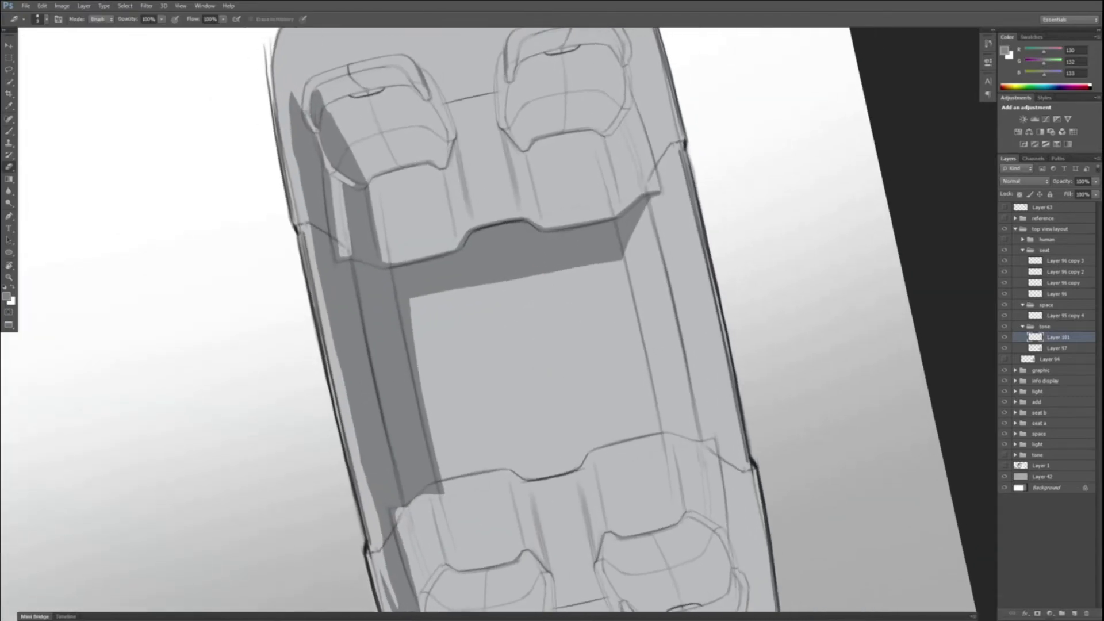
# Step: Paint dark shading along the front left seat's backrest edge and its inner side
pyautogui.press('b')
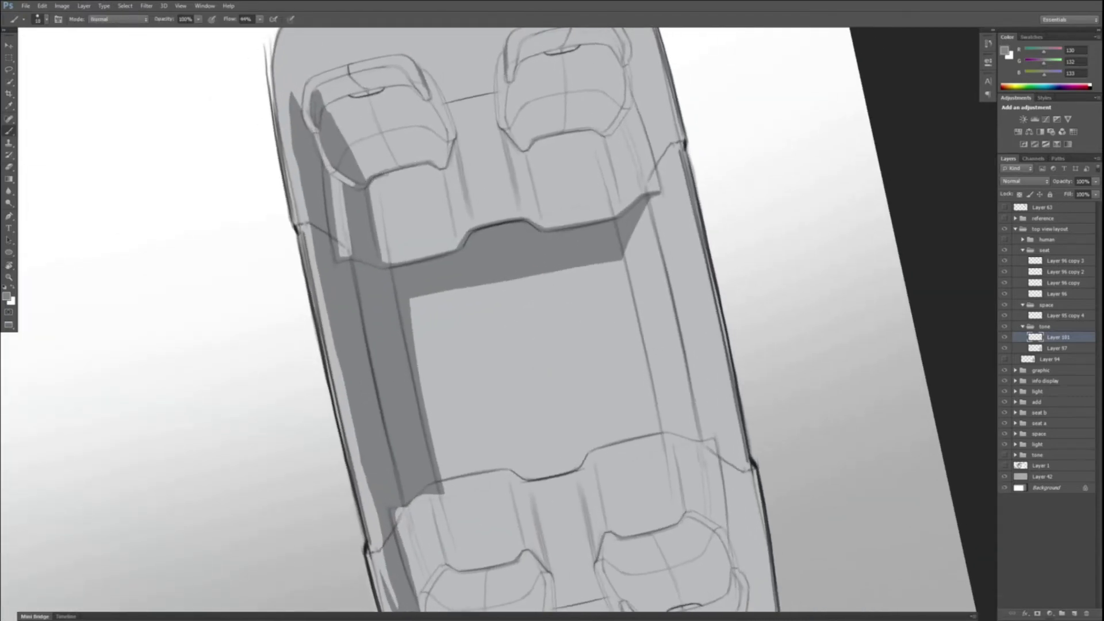
pyautogui.moveTo(433, 164); pyautogui.dragTo(373, 182)
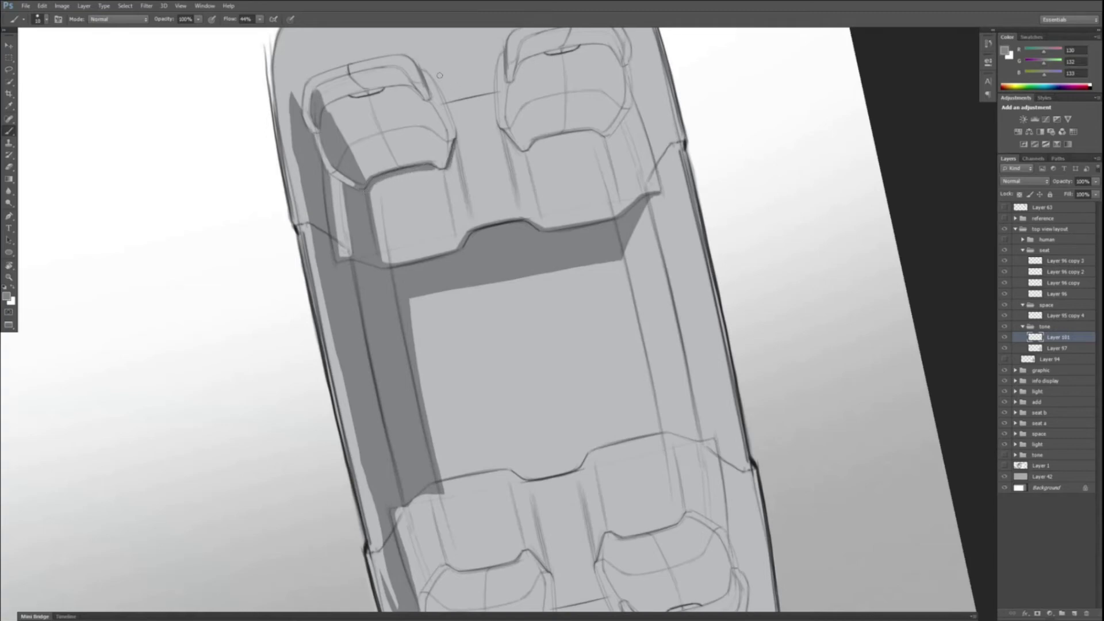
pyautogui.moveTo(427, 74); pyautogui.dragTo(453, 135)
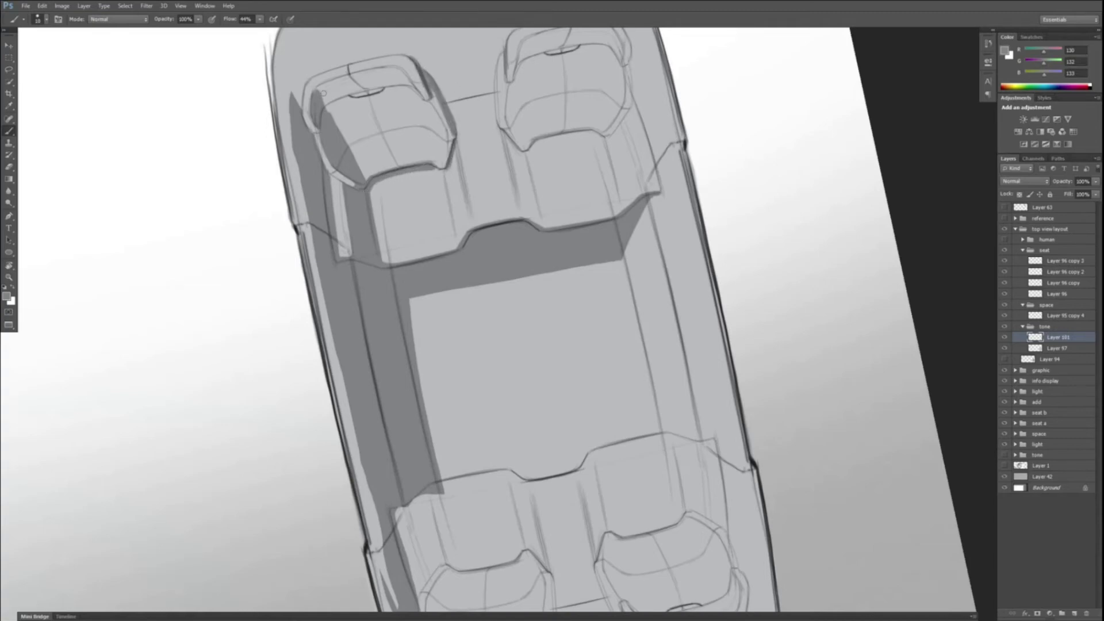
# Step: Paint shadows beside the front right seat's cushion and across the inner side of its backrest
pyautogui.press('r')
pyautogui.moveTo(578, 271)
pyautogui.mouseDown()
pyautogui.moveTo(601, 284)
pyautogui.moveTo(632, 356)
pyautogui.mouseUp()
pyautogui.press('e')
pyautogui.press('b')
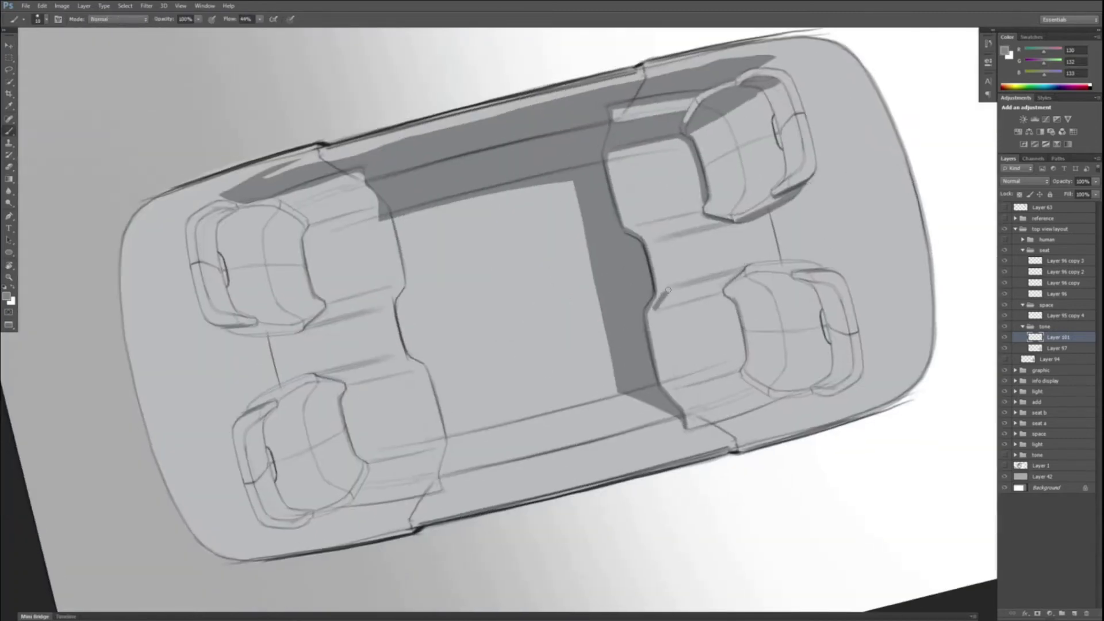
pyautogui.moveTo(668, 289); pyautogui.dragTo(744, 270)
pyautogui.moveTo(653, 314)
pyautogui.mouseDown()
pyautogui.moveTo(721, 294)
pyautogui.moveTo(722, 284)
pyautogui.mouseUp()
pyautogui.moveTo(727, 295)
pyautogui.mouseDown()
pyautogui.moveTo(755, 276)
pyautogui.moveTo(792, 277)
pyautogui.moveTo(741, 298)
pyautogui.moveTo(780, 282)
pyautogui.moveTo(832, 290)
pyautogui.mouseUp()
pyautogui.press('r')
pyautogui.moveTo(731, 481)
pyautogui.mouseDown()
pyautogui.moveTo(715, 150)
pyautogui.moveTo(667, 118)
pyautogui.mouseUp()
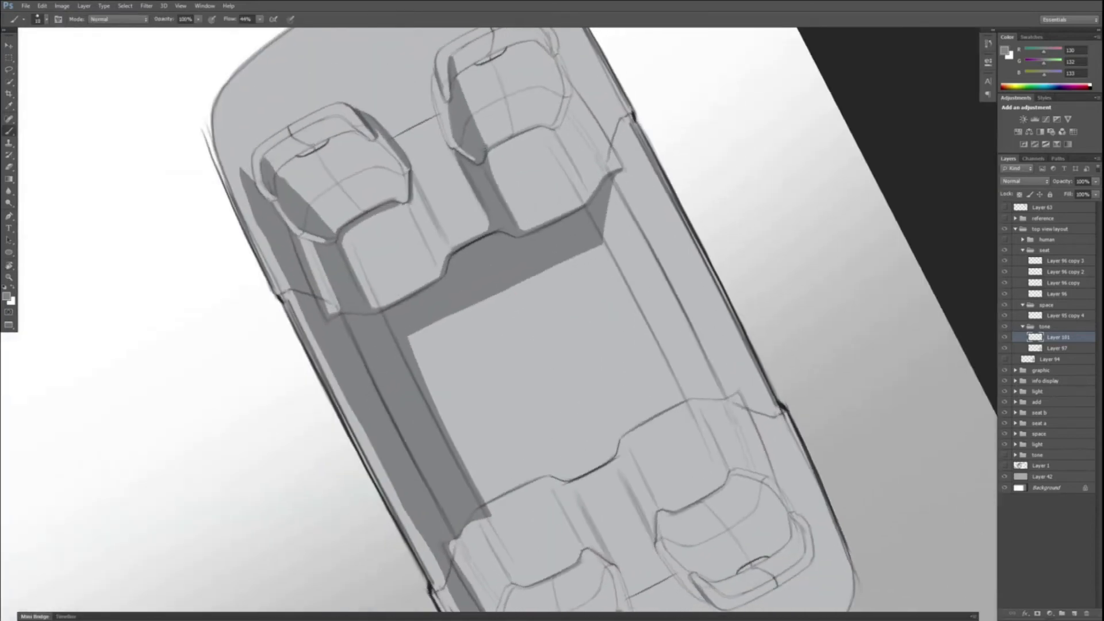
# Step: Paint the left floor shadow down to the rear left seat with a larger brush, and erase its overlap on the cushion
pyautogui.press('r')
pyautogui.moveTo(535, 123)
pyautogui.mouseDown()
pyautogui.moveTo(627, 115)
pyautogui.moveTo(800, 324)
pyautogui.mouseUp()
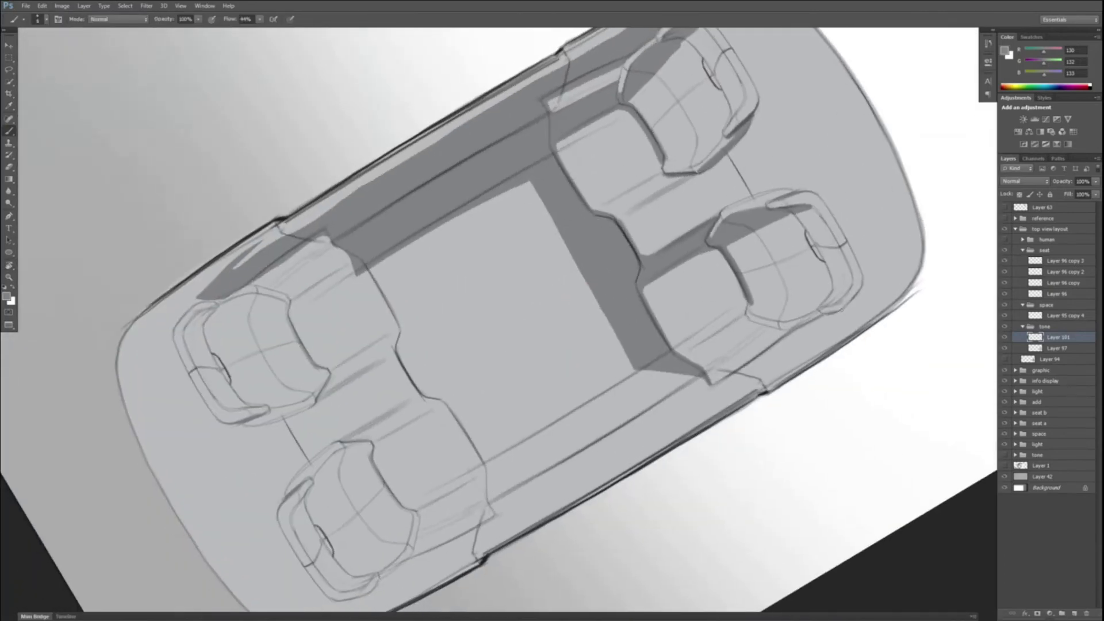
pyautogui.press(']')
pyautogui.press(']')
pyautogui.moveTo(526, 194)
pyautogui.mouseDown()
pyautogui.moveTo(371, 278)
pyautogui.moveTo(546, 196)
pyautogui.moveTo(364, 302)
pyautogui.mouseUp()
pyautogui.press('r')
pyautogui.moveTo(402, 362)
pyautogui.mouseDown()
pyautogui.moveTo(491, 429)
pyautogui.moveTo(529, 435)
pyautogui.mouseUp()
pyautogui.moveTo(452, 272); pyautogui.dragTo(616, 262)
pyautogui.press('e')
pyautogui.moveTo(506, 470); pyautogui.dragTo(649, 345)
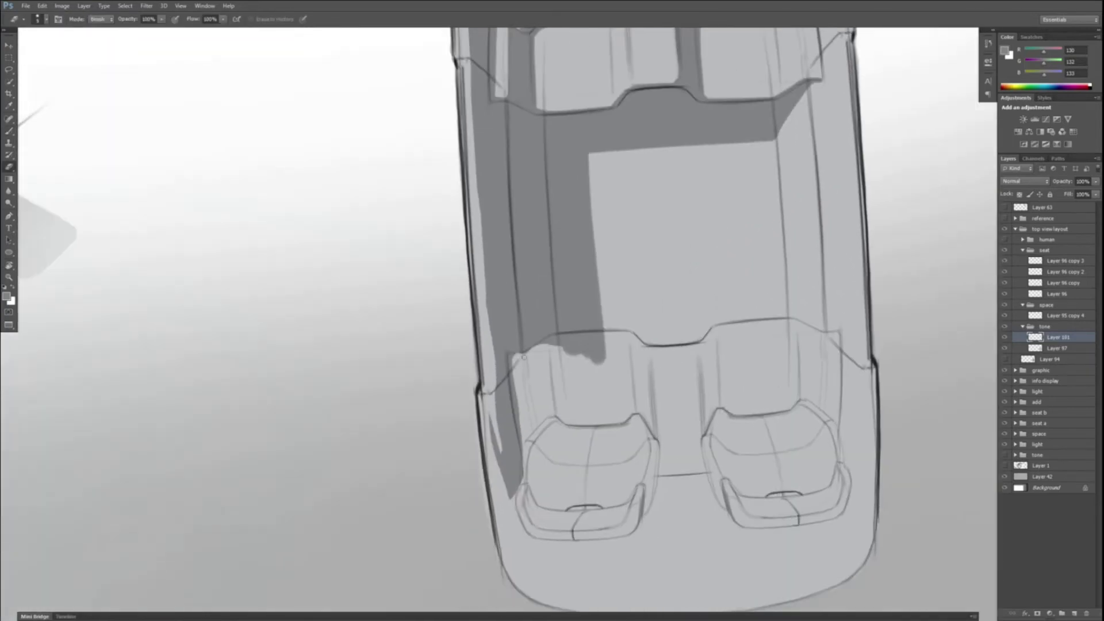
pyautogui.moveTo(546, 342)
pyautogui.mouseDown()
pyautogui.moveTo(604, 336)
pyautogui.moveTo(555, 336)
pyautogui.moveTo(599, 360)
pyautogui.mouseUp()
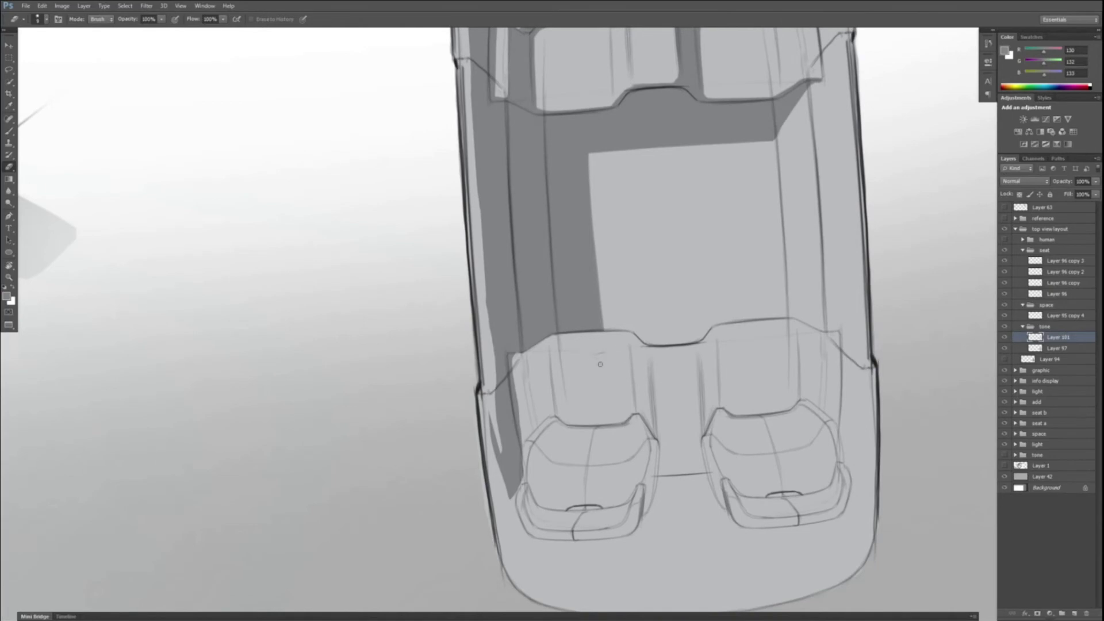
# Step: Fill out the shadow along the left body side and extend it beside the rear left seat's headrest
pyautogui.press('r')
pyautogui.moveTo(502, 190); pyautogui.dragTo(748, 198)
pyautogui.press('b')
pyautogui.moveTo(399, 311)
pyautogui.mouseDown()
pyautogui.moveTo(748, 205)
pyautogui.moveTo(928, 165)
pyautogui.mouseUp()
pyautogui.press('e')
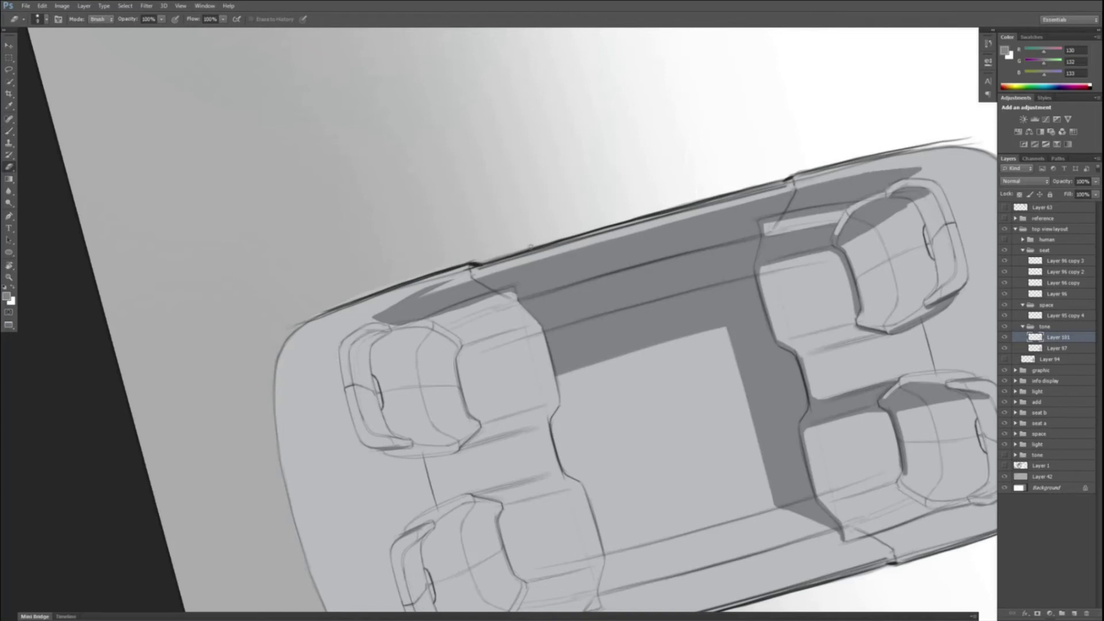
pyautogui.press('b')
pyautogui.moveTo(380, 316)
pyautogui.mouseDown()
pyautogui.moveTo(355, 329)
pyautogui.moveTo(494, 276)
pyautogui.moveTo(352, 323)
pyautogui.mouseUp()
pyautogui.press('e')
pyautogui.press('b')
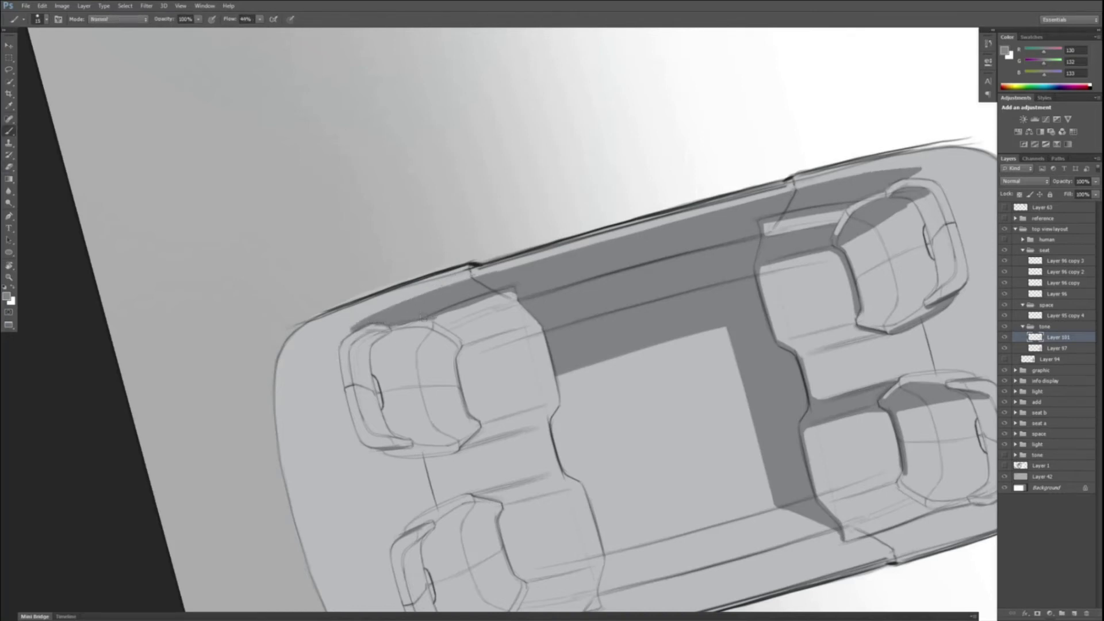
# Step: Paint shadows on the outer side of the rear left seat's cushion and backrest, and clean up their edges with the eraser
pyautogui.moveTo(451, 332)
pyautogui.mouseDown()
pyautogui.moveTo(519, 299)
pyautogui.moveTo(443, 337)
pyautogui.moveTo(533, 319)
pyautogui.moveTo(444, 355)
pyautogui.moveTo(539, 330)
pyautogui.mouseUp()
pyautogui.press('r')
pyautogui.press('e')
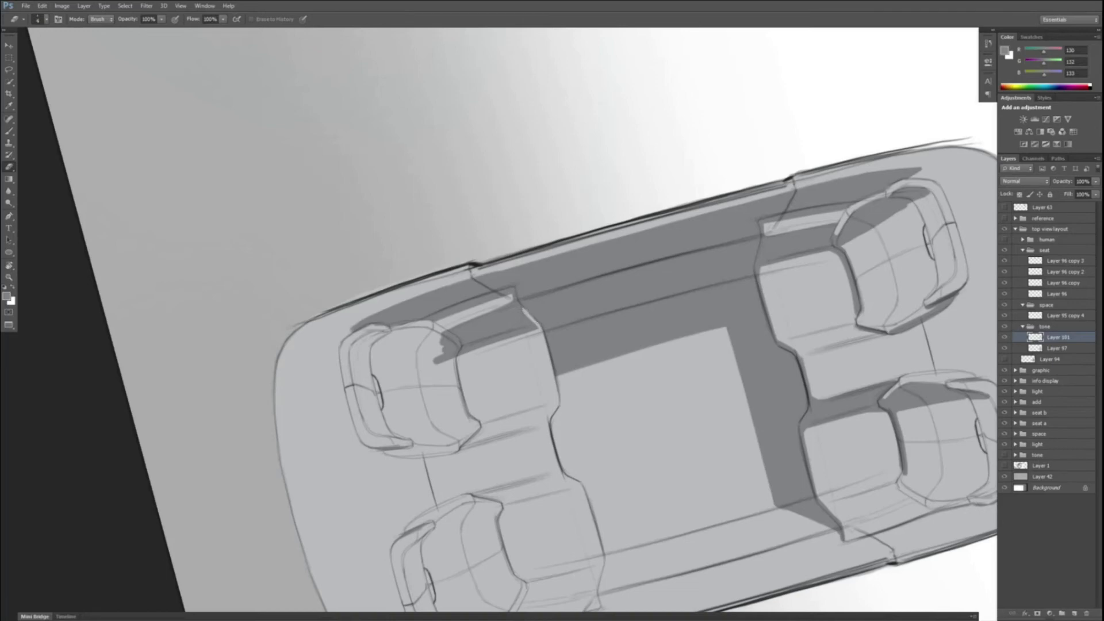
pyautogui.press('r')
pyautogui.moveTo(474, 290); pyautogui.dragTo(472, 333)
pyautogui.press('b')
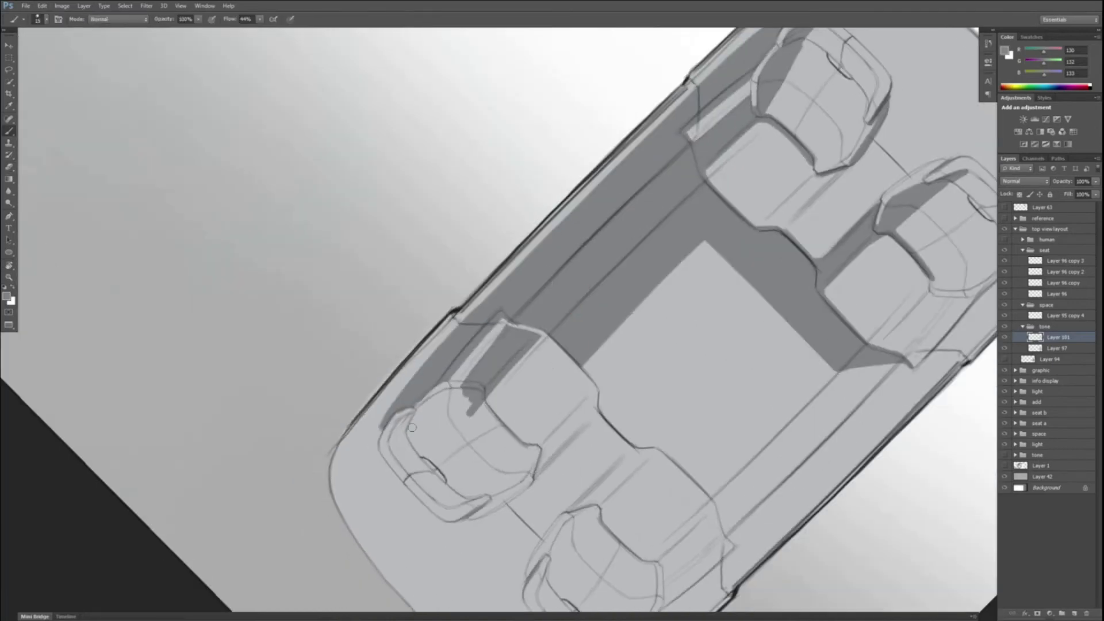
pyautogui.moveTo(394, 440); pyautogui.dragTo(463, 391)
pyautogui.moveTo(462, 392)
pyautogui.mouseDown()
pyautogui.moveTo(422, 412)
pyautogui.moveTo(467, 406)
pyautogui.moveTo(416, 432)
pyautogui.mouseUp()
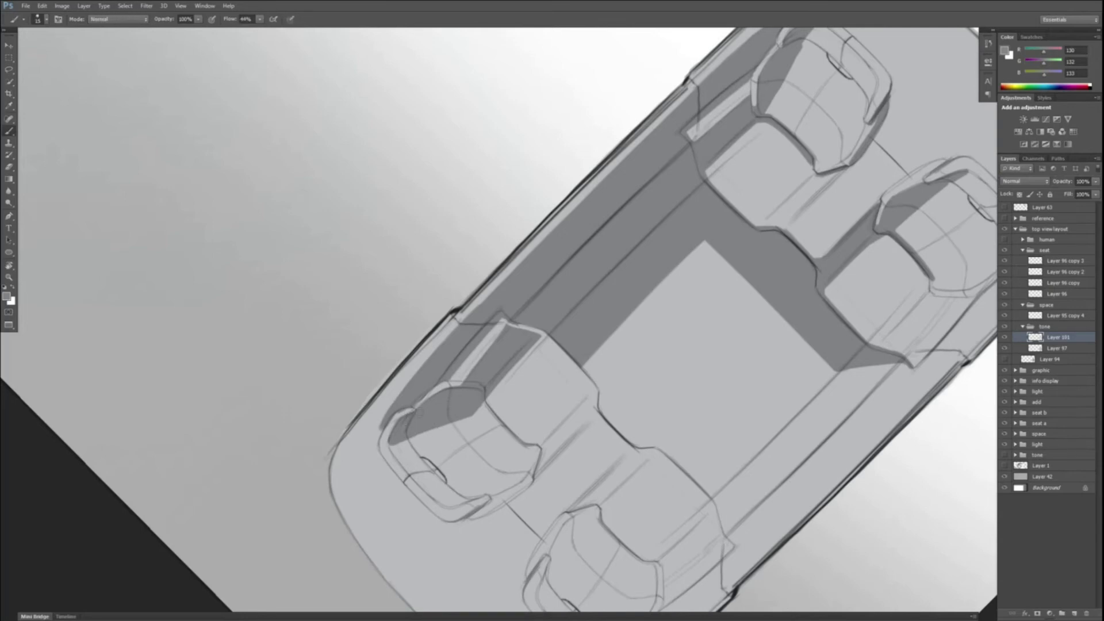
pyautogui.press('e')
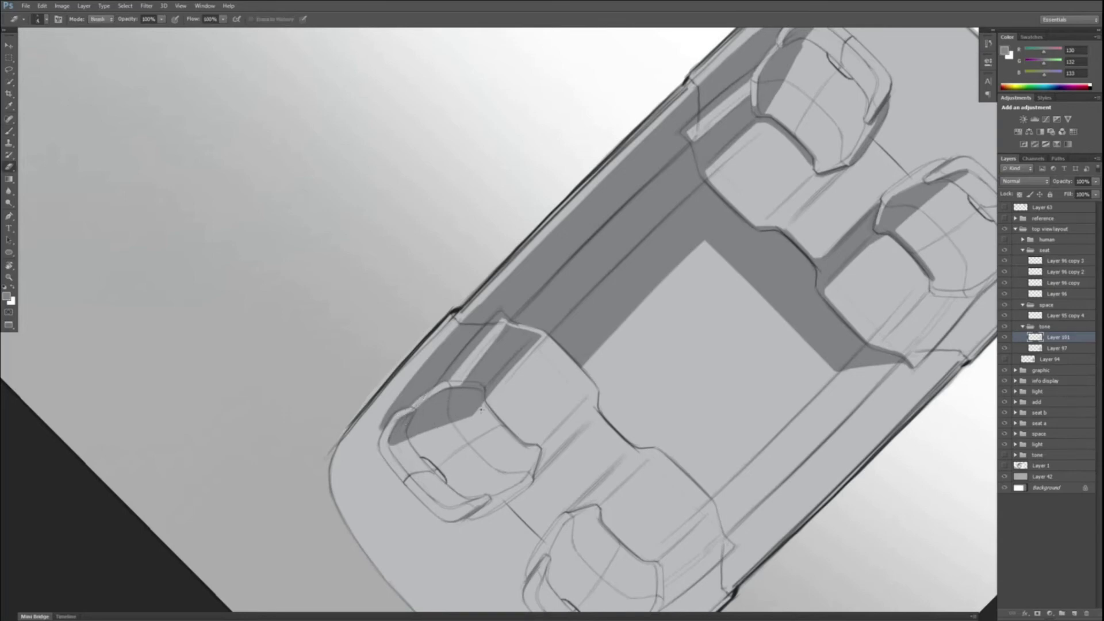
pyautogui.moveTo(426, 434); pyautogui.dragTo(481, 406)
pyautogui.press('b')
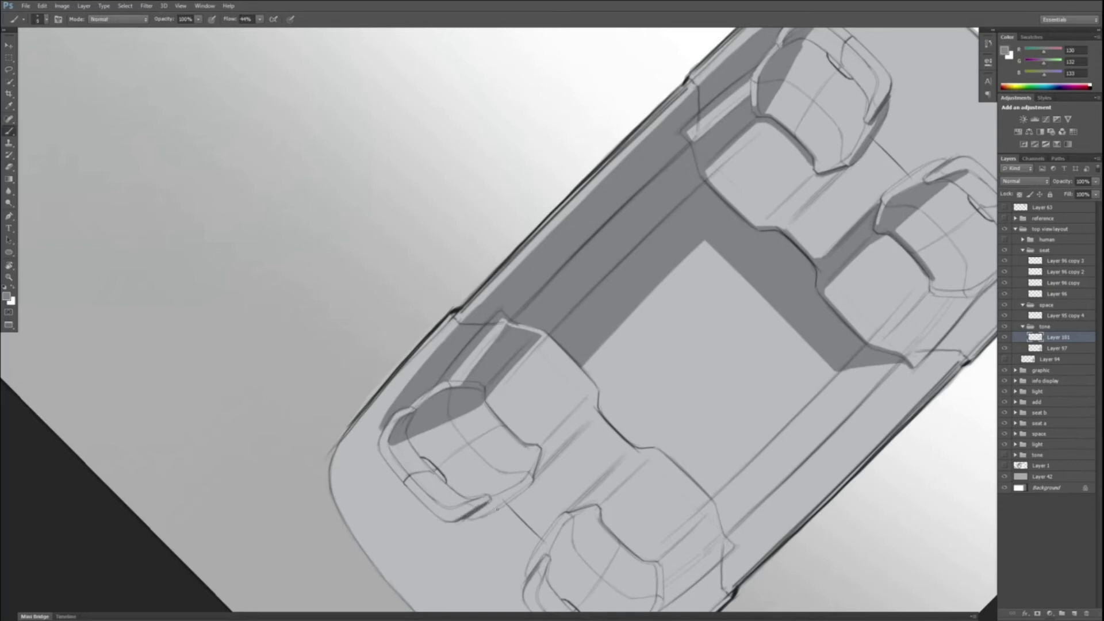
# Step: Paint shadows beside the rear right seat's cushion and across the inner side of its backrest and headrest
pyautogui.moveTo(482, 517); pyautogui.dragTo(530, 483)
pyautogui.moveTo(660, 409); pyautogui.dragTo(564, 351)
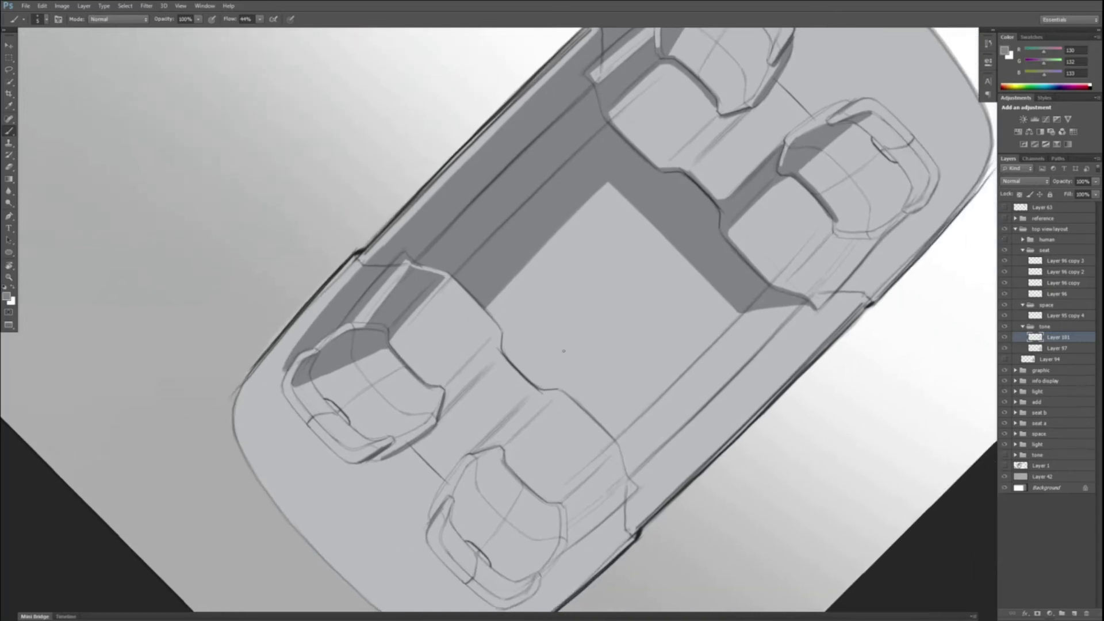
pyautogui.moveTo(513, 420)
pyautogui.mouseDown()
pyautogui.moveTo(475, 452)
pyautogui.moveTo(543, 397)
pyautogui.mouseUp()
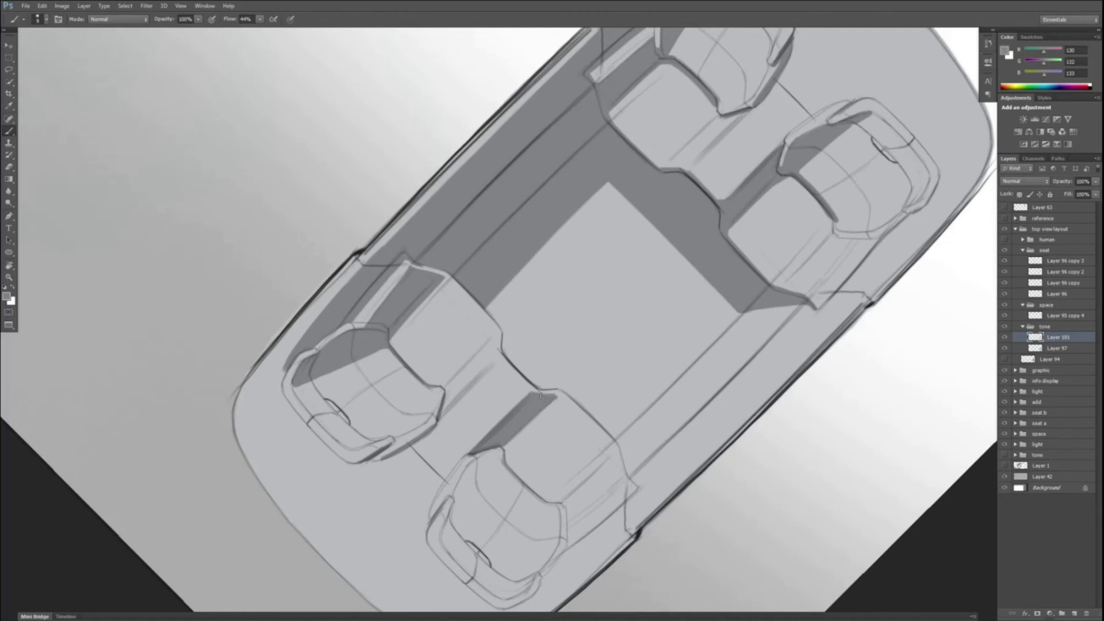
pyautogui.moveTo(470, 469)
pyautogui.mouseDown()
pyautogui.moveTo(457, 492)
pyautogui.moveTo(500, 456)
pyautogui.moveTo(457, 495)
pyautogui.moveTo(501, 458)
pyautogui.mouseUp()
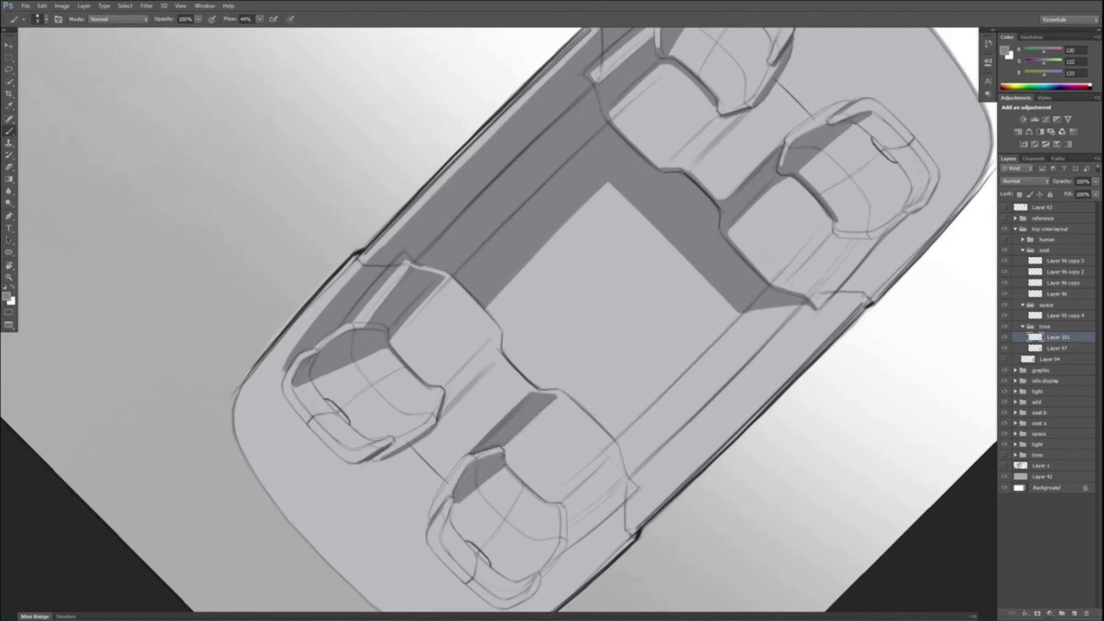
pyautogui.moveTo(453, 507); pyautogui.dragTo(443, 542)
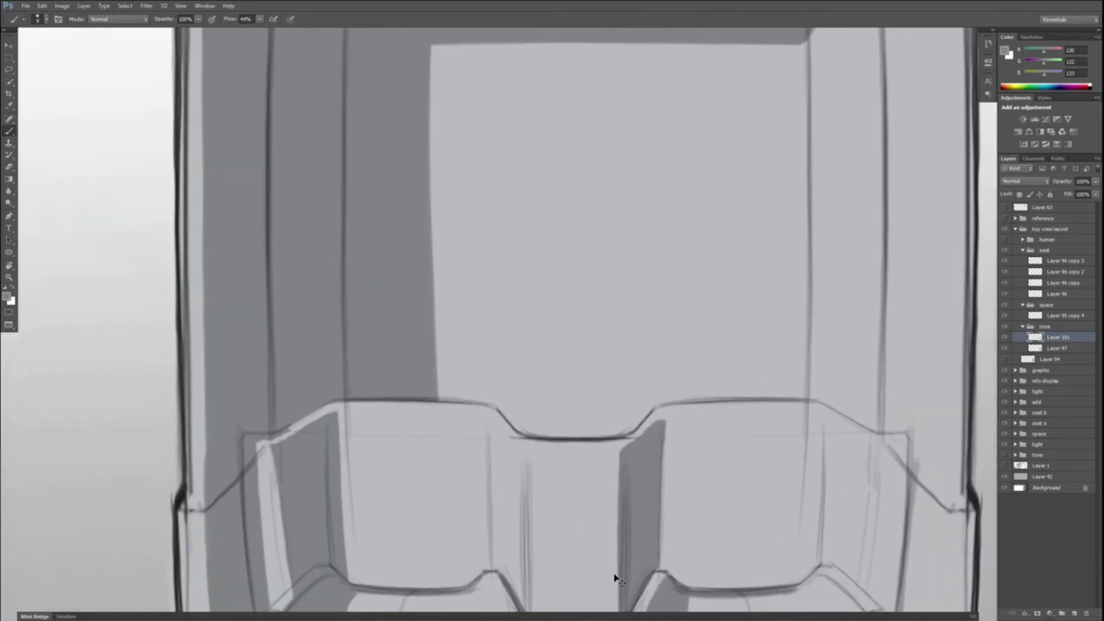
pyautogui.hotkey('ctrl', '-')
pyautogui.hotkey('ctrl', '-')
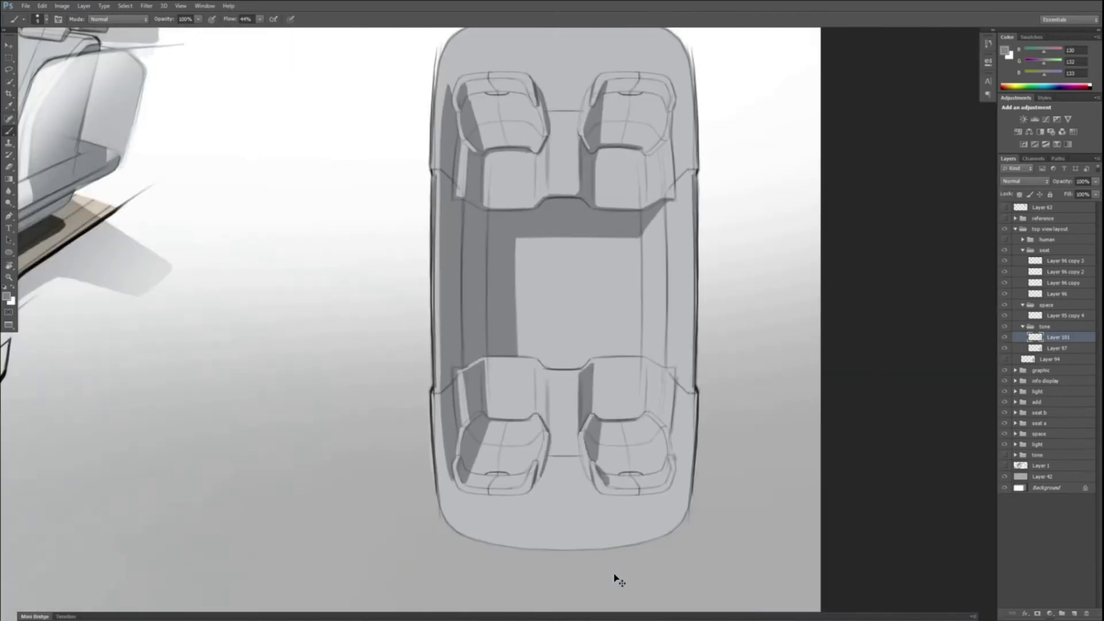
# Step: Paint cast shadows behind the headrests of both rear seats with a larger brush, extending them toward the body's rear right side
pyautogui.moveTo(484, 495)
pyautogui.mouseDown()
pyautogui.moveTo(529, 496)
pyautogui.moveTo(549, 459)
pyautogui.moveTo(546, 487)
pyautogui.moveTo(501, 509)
pyautogui.moveTo(551, 466)
pyautogui.moveTo(530, 503)
pyautogui.mouseUp()
pyautogui.press(']')
pyautogui.press(']')
pyautogui.moveTo(604, 502)
pyautogui.mouseDown()
pyautogui.moveTo(666, 498)
pyautogui.moveTo(632, 508)
pyautogui.moveTo(667, 509)
pyautogui.mouseUp()
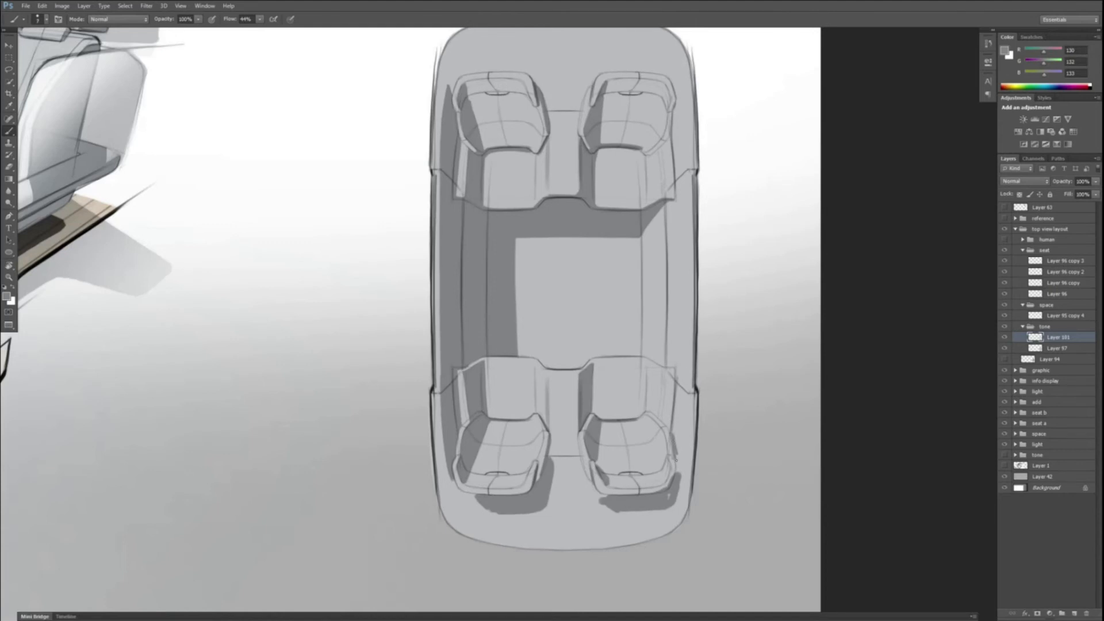
pyautogui.moveTo(682, 467); pyautogui.dragTo(679, 502)
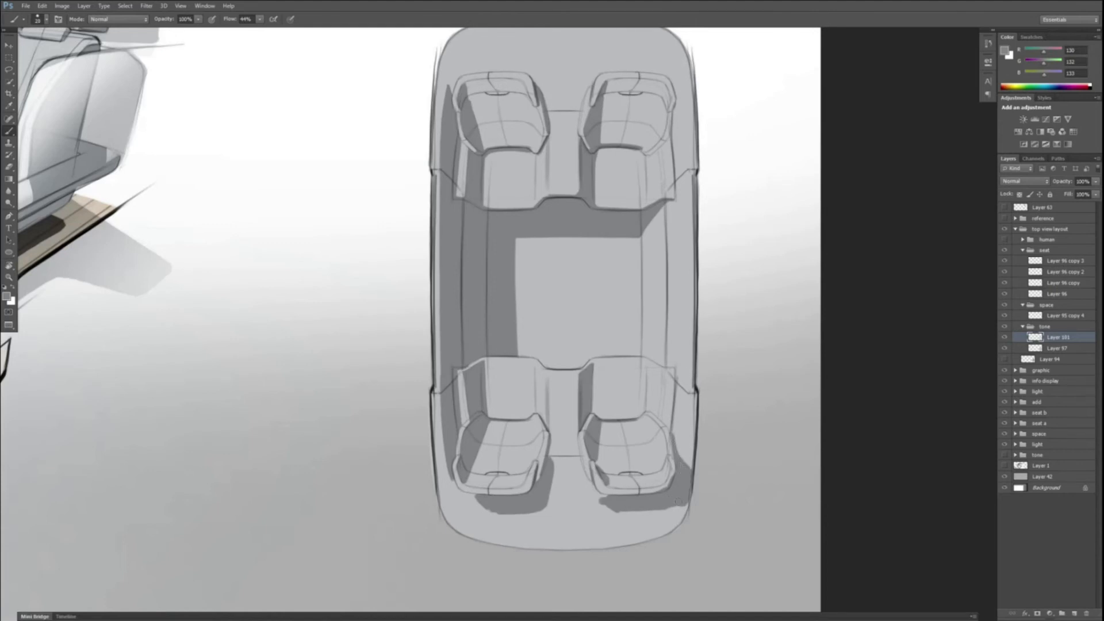
pyautogui.moveTo(553, 469)
pyautogui.mouseDown()
pyautogui.moveTo(553, 513)
pyautogui.moveTo(501, 514)
pyautogui.mouseUp()
pyautogui.moveTo(607, 510); pyautogui.dragTo(674, 502)
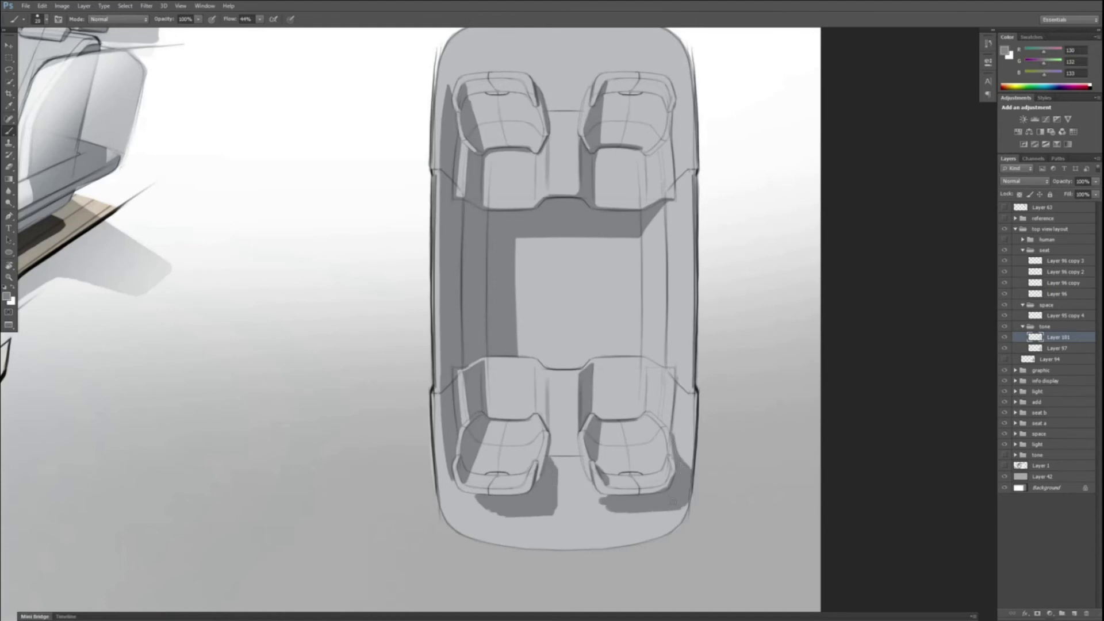
# Step: Trim the outer edges of the cast shadows behind both rear seats with the eraser
pyautogui.press('e')
pyautogui.press(']')
pyautogui.moveTo(602, 497); pyautogui.dragTo(616, 523)
pyautogui.moveTo(606, 496)
pyautogui.mouseDown()
pyautogui.moveTo(619, 515)
pyautogui.moveTo(682, 511)
pyautogui.mouseUp()
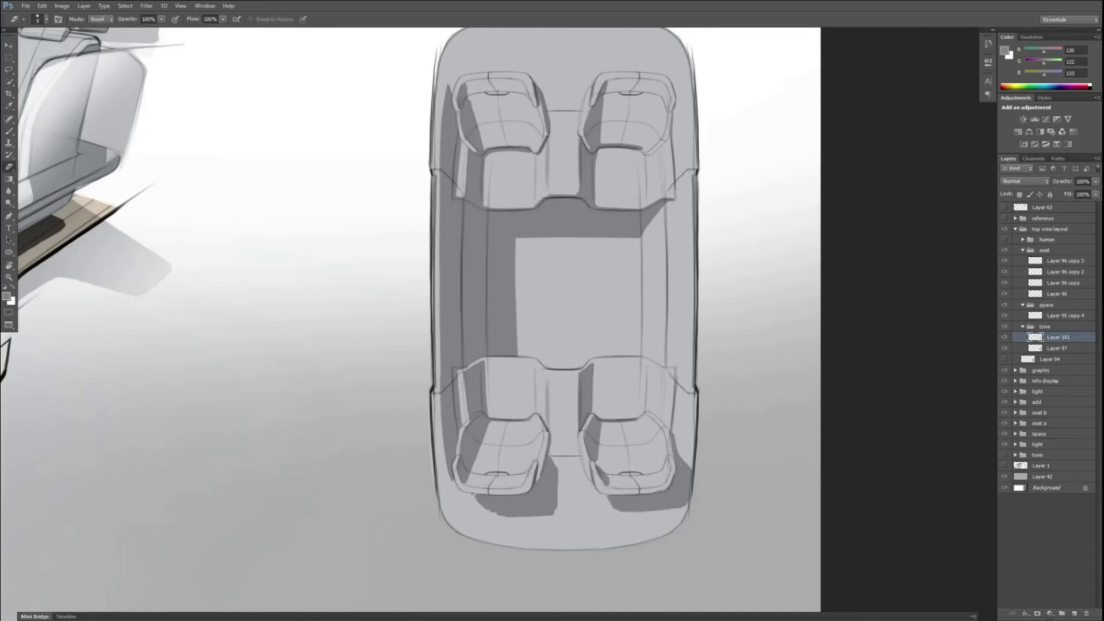
pyautogui.moveTo(472, 493); pyautogui.dragTo(570, 518)
pyautogui.hotkey('ctrl', '-')
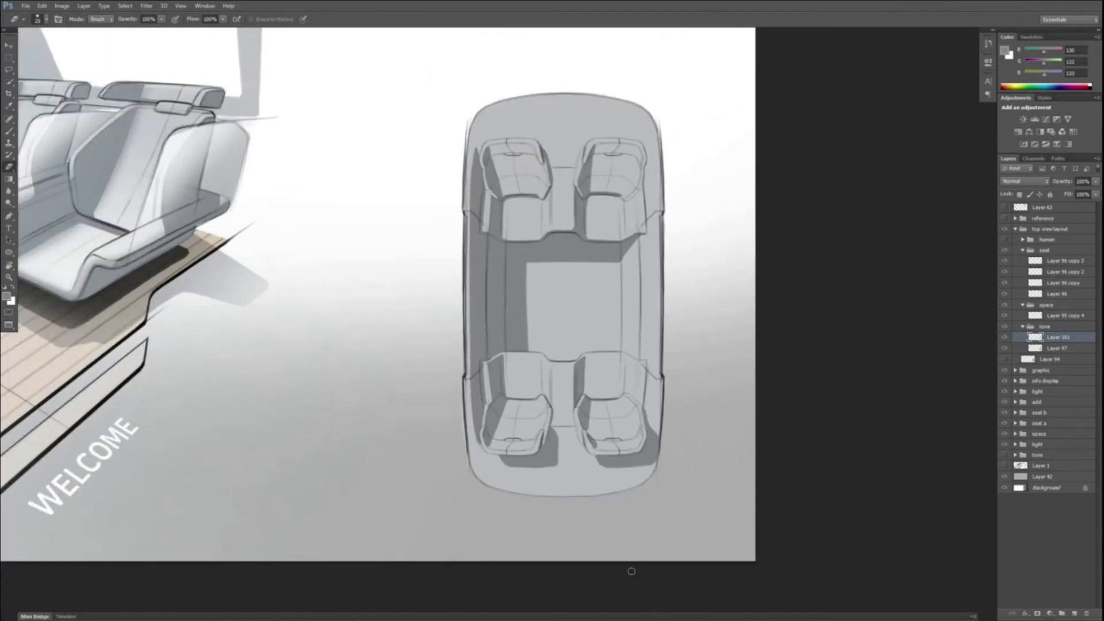
# Step: Paint a shadow between the backrests of the two front seats and trim its front edge with the eraser
pyautogui.press('b')
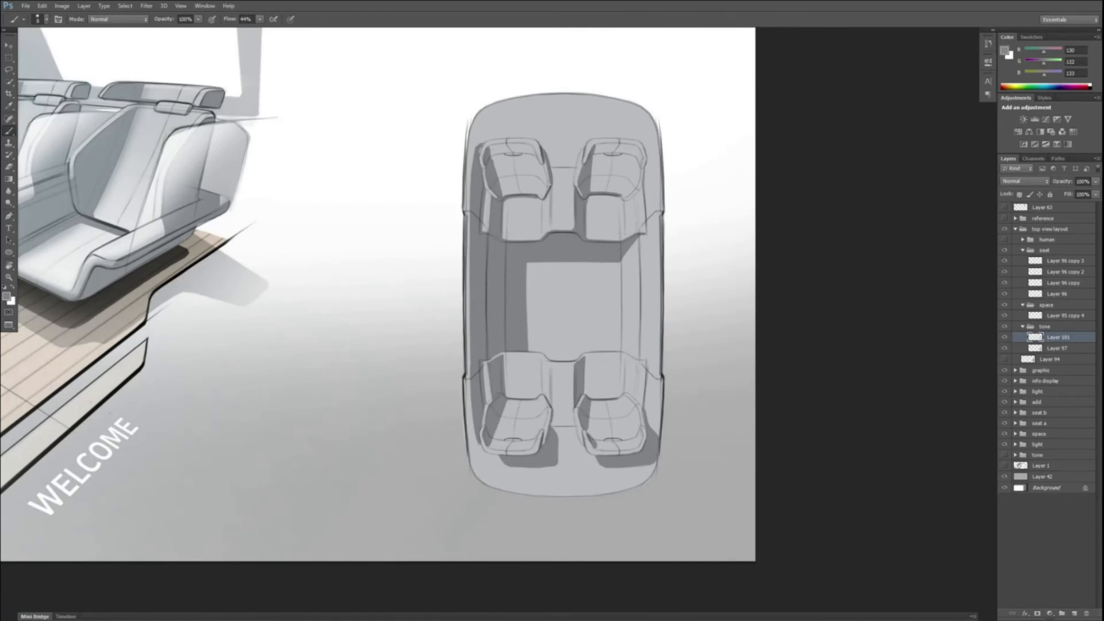
pyautogui.moveTo(540, 142)
pyautogui.mouseDown()
pyautogui.moveTo(577, 142)
pyautogui.moveTo(554, 166)
pyautogui.moveTo(548, 147)
pyautogui.moveTo(567, 167)
pyautogui.mouseUp()
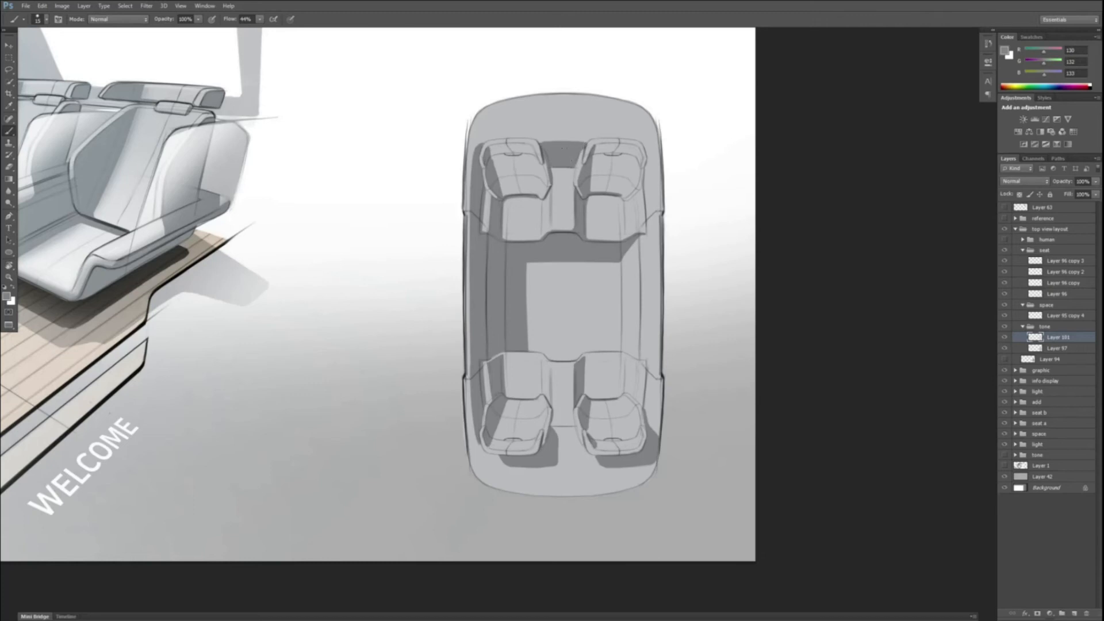
pyautogui.press('e')
pyautogui.moveTo(535, 141); pyautogui.dragTo(584, 144)
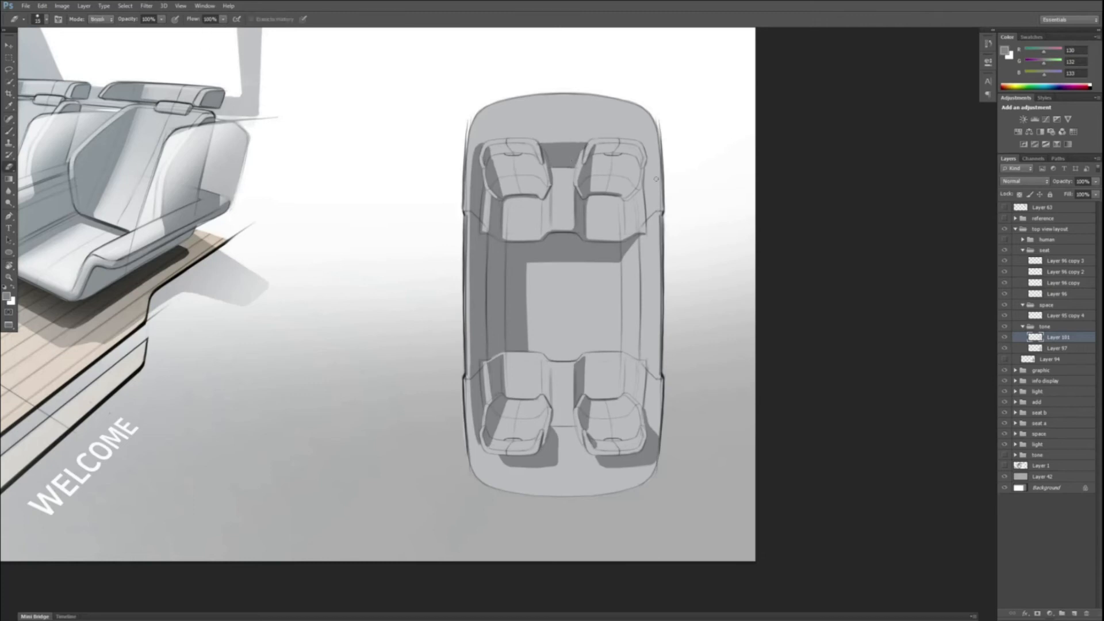
# Step: Widen the left floor shadow slightly along its inner edge and darken the gap between the rear seats' backrests
pyautogui.press('b')
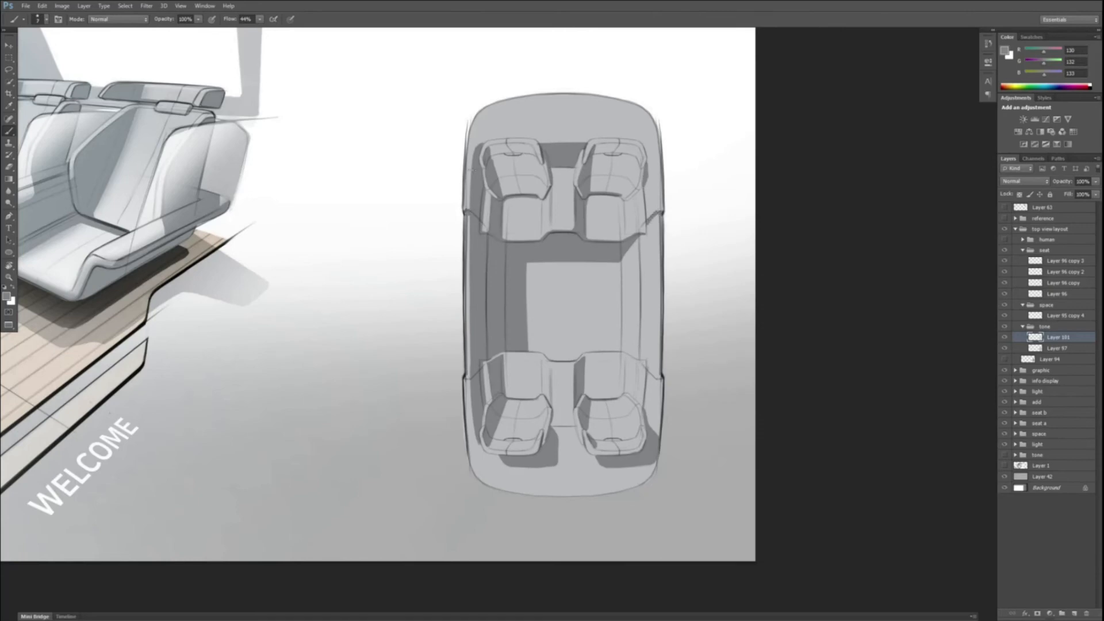
pyautogui.moveTo(528, 264); pyautogui.dragTo(530, 333)
pyautogui.press('e')
pyautogui.press('b')
pyautogui.press('e')
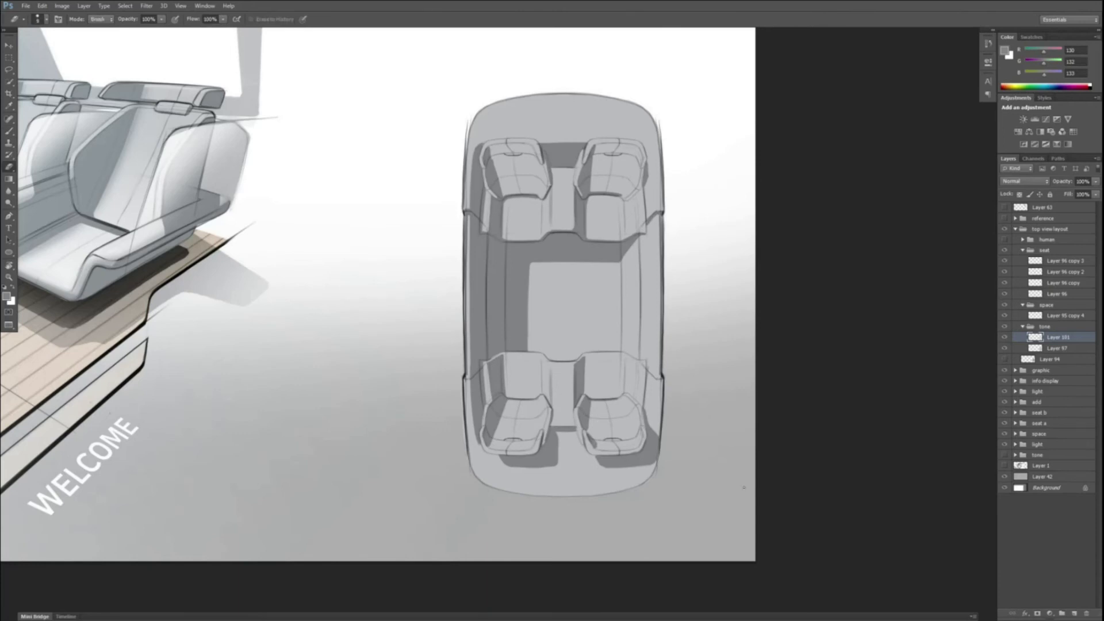
# Step: Add a new layer in the tone group and paint soft grey shading over the front and rear seats
pyautogui.click(1073, 613)
pyautogui.press('b')
pyautogui.rightClick(577, 254)
pyautogui.press('Return')
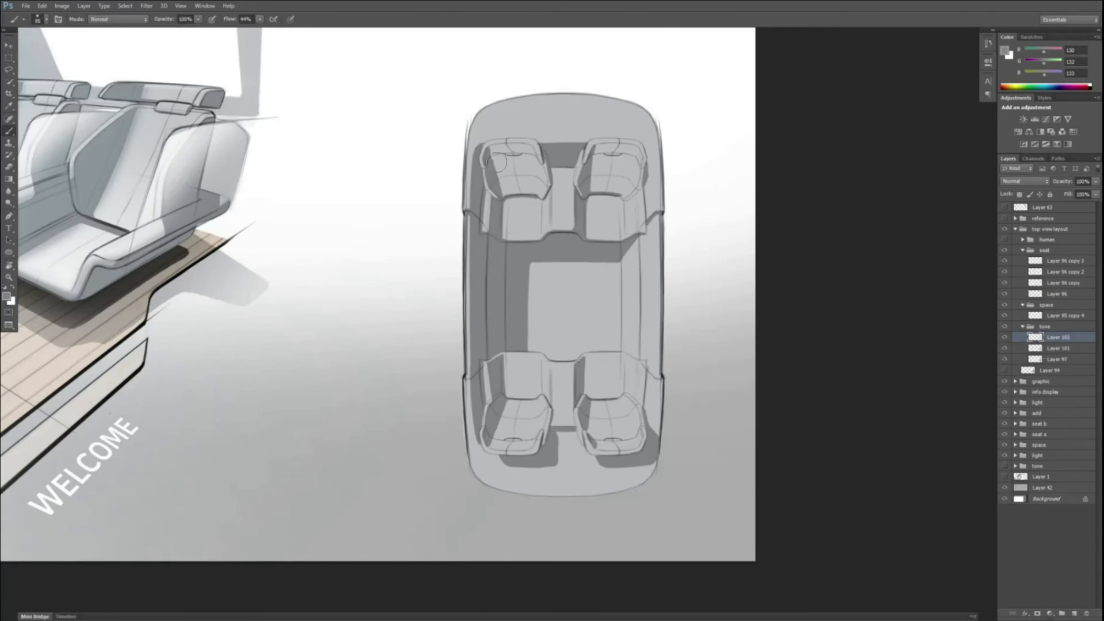
pyautogui.press('[')
pyautogui.moveTo(493, 155); pyautogui.dragTo(503, 230)
pyautogui.moveTo(504, 371); pyautogui.dragTo(492, 456)
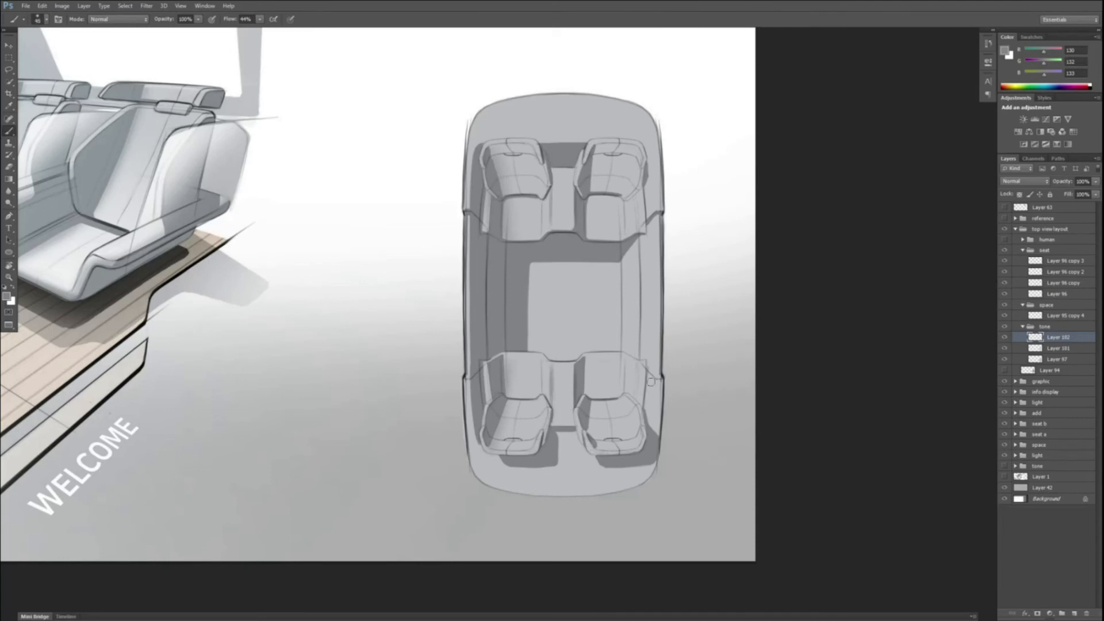
pyautogui.press(']')
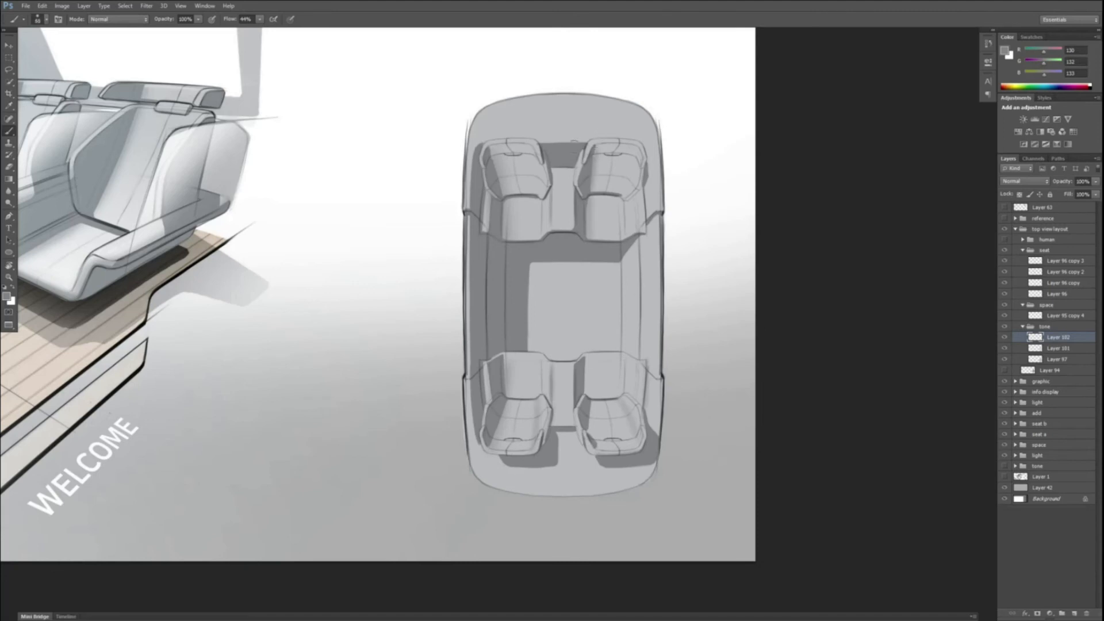
pyautogui.press('[')
pyautogui.press('[')
# Step: Add another layer, switch the paint colour to white, and brush a soft highlight along the console between the front seats
pyautogui.click(1074, 613)
pyautogui.press('x')
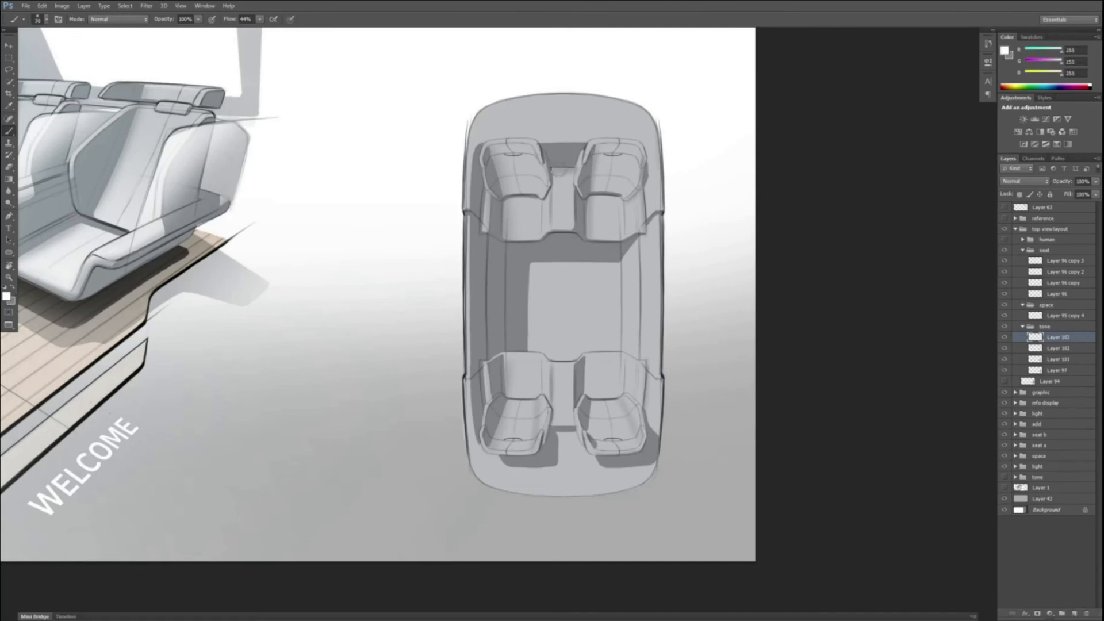
pyautogui.press(']')
pyautogui.moveTo(563, 187); pyautogui.dragTo(560, 233)
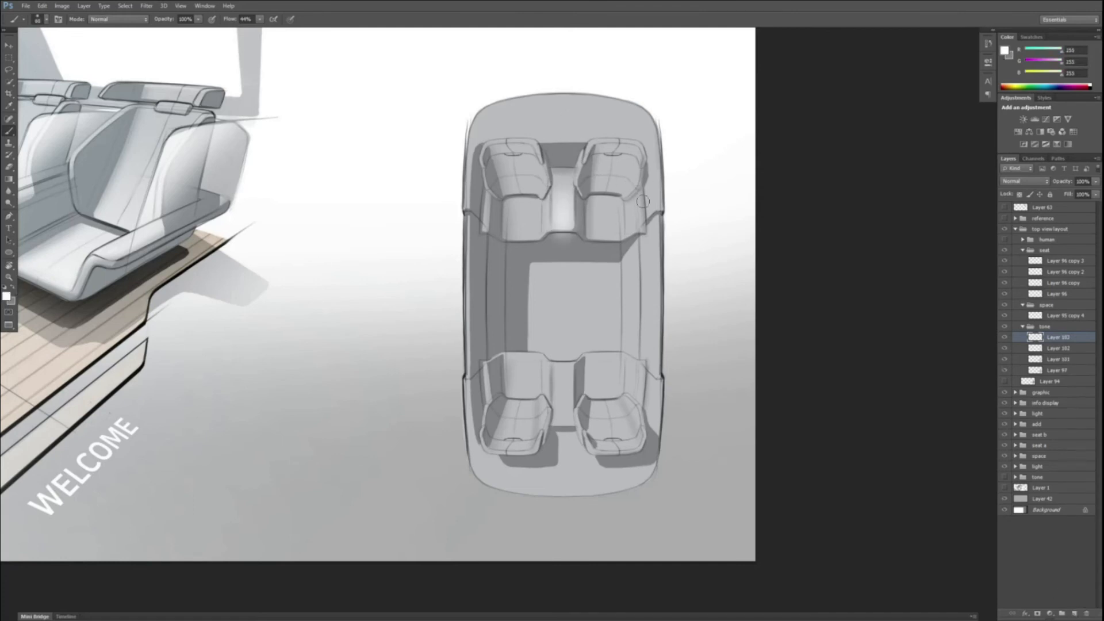
# Step: Dab soft white highlights on the cushions of both front seats with a larger brush
pyautogui.press(']')
pyautogui.press(']')
pyautogui.press(']')
pyautogui.press(']')
pyautogui.press(']')
pyautogui.press(']')
pyautogui.press(']')
pyautogui.press(']')
pyautogui.press(']')
pyautogui.press(']')
pyautogui.click(603, 227)
pyautogui.click(525, 230)
# Step: Paint fine white highlights along the front seats' headrests and side edges with a smaller brush
pyautogui.press('[')
pyautogui.press('[')
pyautogui.press('[')
pyautogui.press('[')
pyautogui.press('[')
pyautogui.press('[')
pyautogui.press('[')
pyautogui.press('[')
pyautogui.press('[')
pyautogui.press('[')
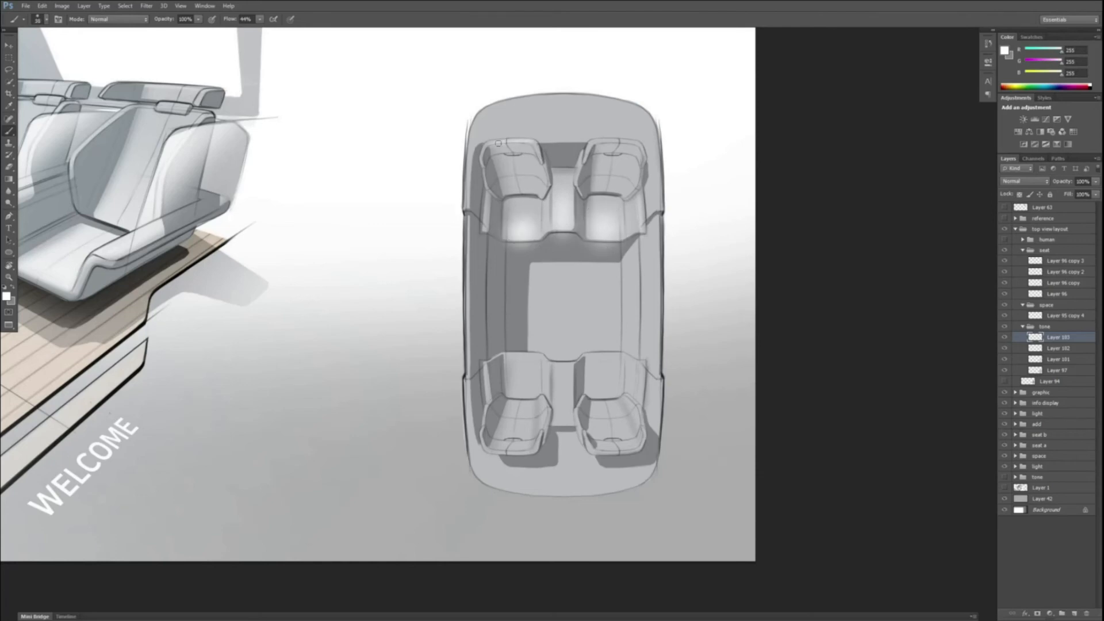
pyautogui.moveTo(597, 144); pyautogui.dragTo(641, 147)
pyautogui.moveTo(581, 164); pyautogui.dragTo(578, 193)
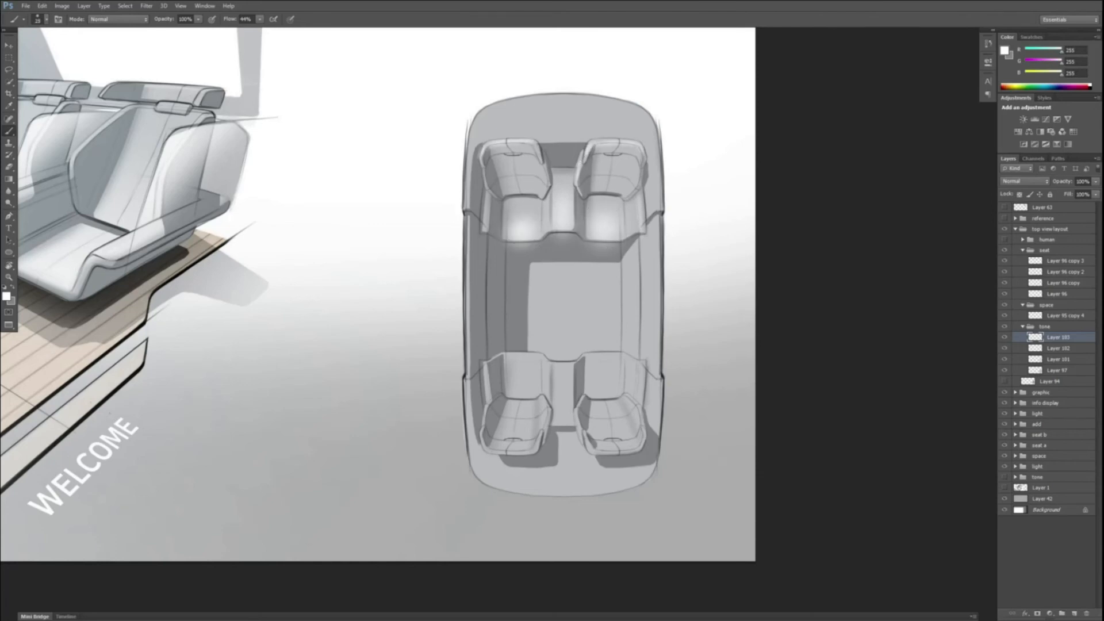
pyautogui.moveTo(489, 209); pyautogui.dragTo(488, 224)
# Step: Paint soft white highlights on both rear seat cushions and the console between them with an enlarged brush
pyautogui.press(']')
pyautogui.press(']')
pyautogui.press(']')
pyautogui.press(']')
pyautogui.press(']')
pyautogui.press(']')
pyautogui.press(']')
pyautogui.click(523, 368)
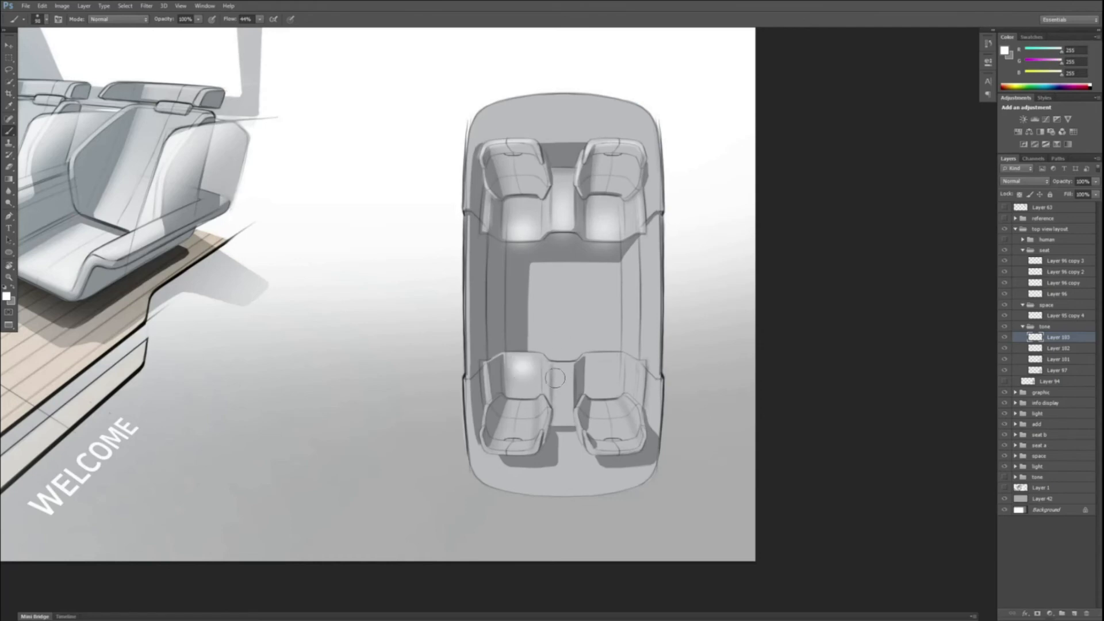
pyautogui.moveTo(556, 373); pyautogui.dragTo(557, 396)
pyautogui.click(603, 368)
# Step: Paint thin white highlights on the rear right seat's outer side and along both rear headrests with a smaller brush
pyautogui.press('[')
pyautogui.press('[')
pyautogui.press('[')
pyautogui.press('[')
pyautogui.press('[')
pyautogui.press('[')
pyautogui.press('[')
pyautogui.press('[')
pyautogui.press('[')
pyautogui.moveTo(640, 367); pyautogui.dragTo(637, 388)
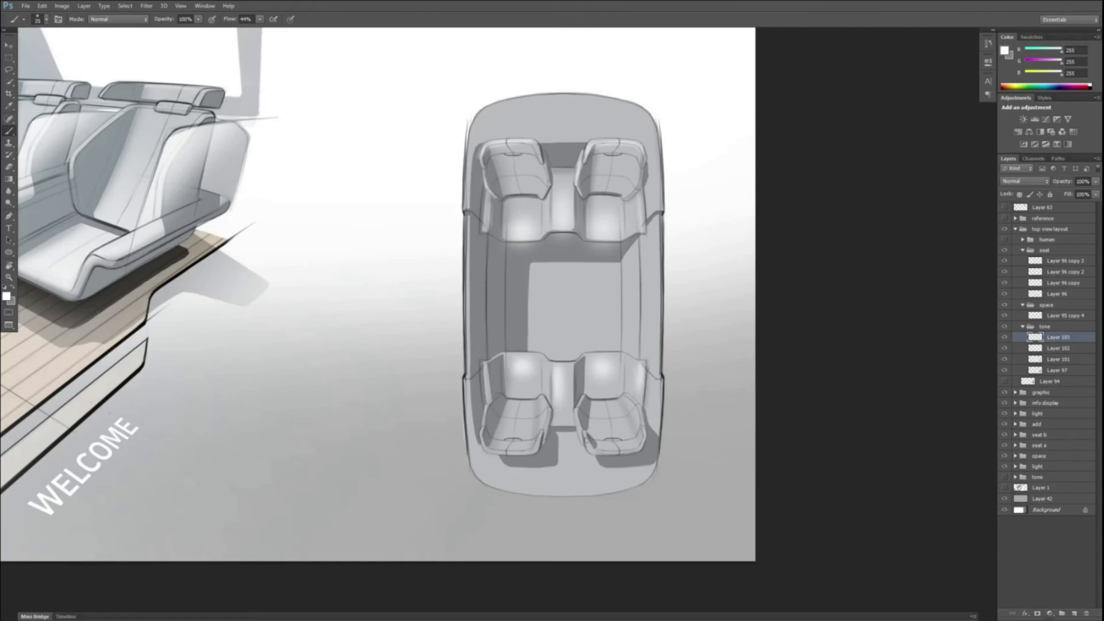
pyautogui.moveTo(587, 440)
pyautogui.mouseDown()
pyautogui.moveTo(612, 452)
pyautogui.moveTo(643, 444)
pyautogui.mouseUp()
pyautogui.moveTo(491, 451); pyautogui.dragTo(538, 444)
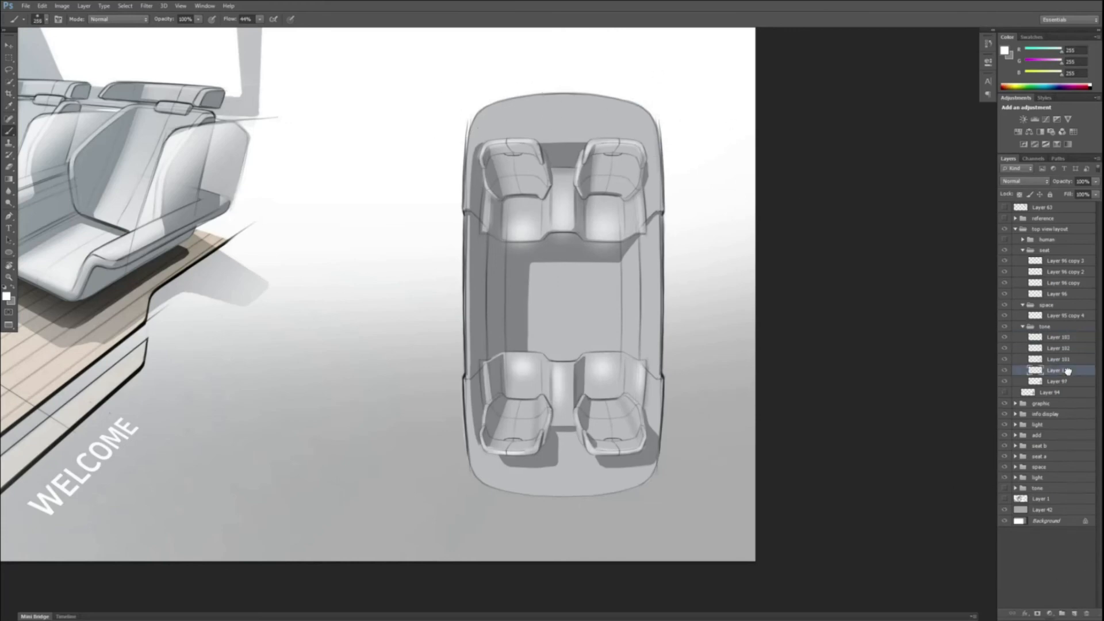
# Step: Clip the new layer to the grey body tone and brush broad white highlights over the vehicle's front and rear ends
pyautogui.rightClick(1067, 370)
pyautogui.click(955, 340)
pyautogui.press(']')
pyautogui.press(']')
pyautogui.press(']')
pyautogui.press(']')
pyautogui.press(']')
pyautogui.press(']')
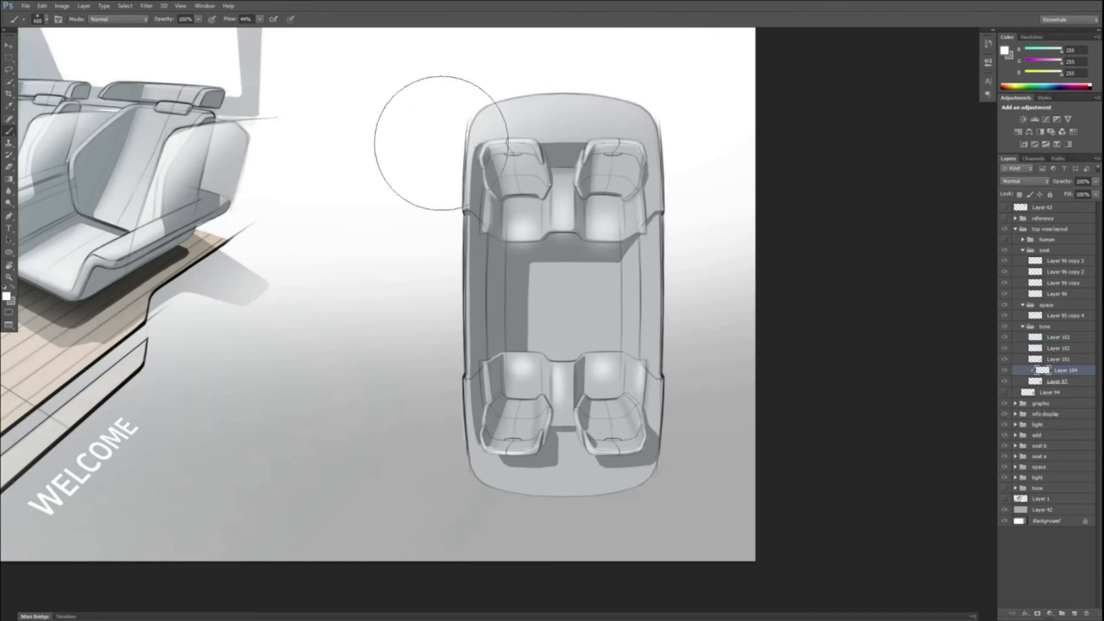
pyautogui.press(']')
pyautogui.press(']')
# Step: Rotate the canvas and paint a narrow white highlight along the vehicle's right body side with a much smaller brush
pyautogui.press('r')
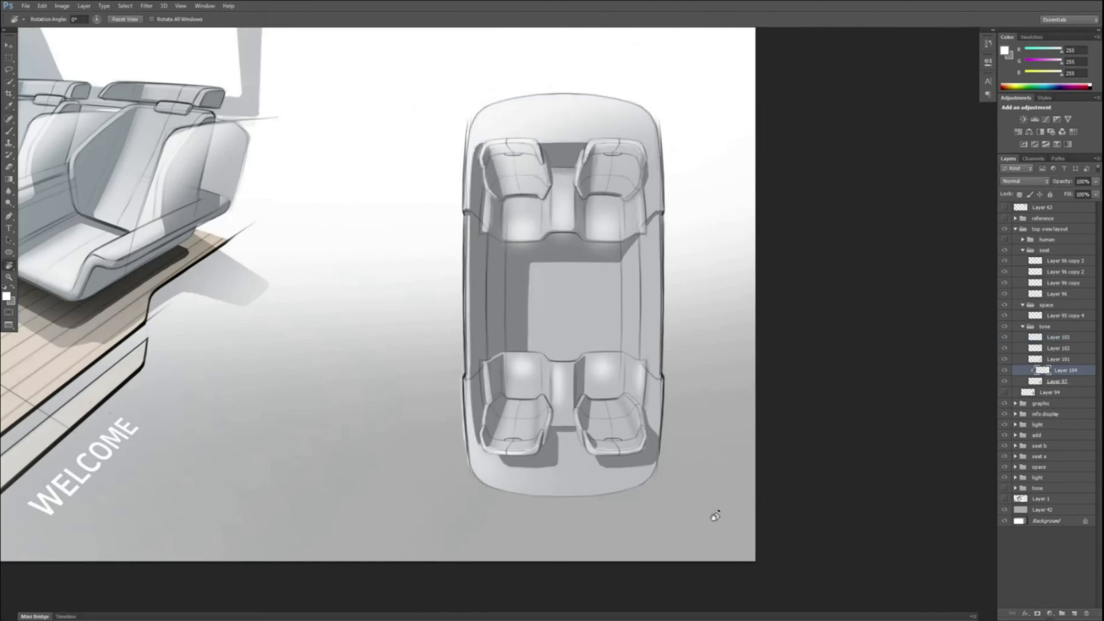
pyautogui.moveTo(712, 513); pyautogui.dragTo(552, 179)
pyautogui.rightClick(526, 185)
pyautogui.press('Escape')
pyautogui.press('[')
pyautogui.press('[')
pyautogui.press('[')
pyautogui.press('[')
pyautogui.press('[')
pyautogui.press('[')
pyautogui.press('[')
pyautogui.press('[')
pyautogui.press('[')
pyautogui.press('[')
pyautogui.press('[')
pyautogui.press('[')
pyautogui.press('[')
pyautogui.press('[')
pyautogui.moveTo(352, 291); pyautogui.dragTo(614, 187)
pyautogui.moveTo(348, 295); pyautogui.dragTo(374, 283)
pyautogui.press(']')
pyautogui.press(']')
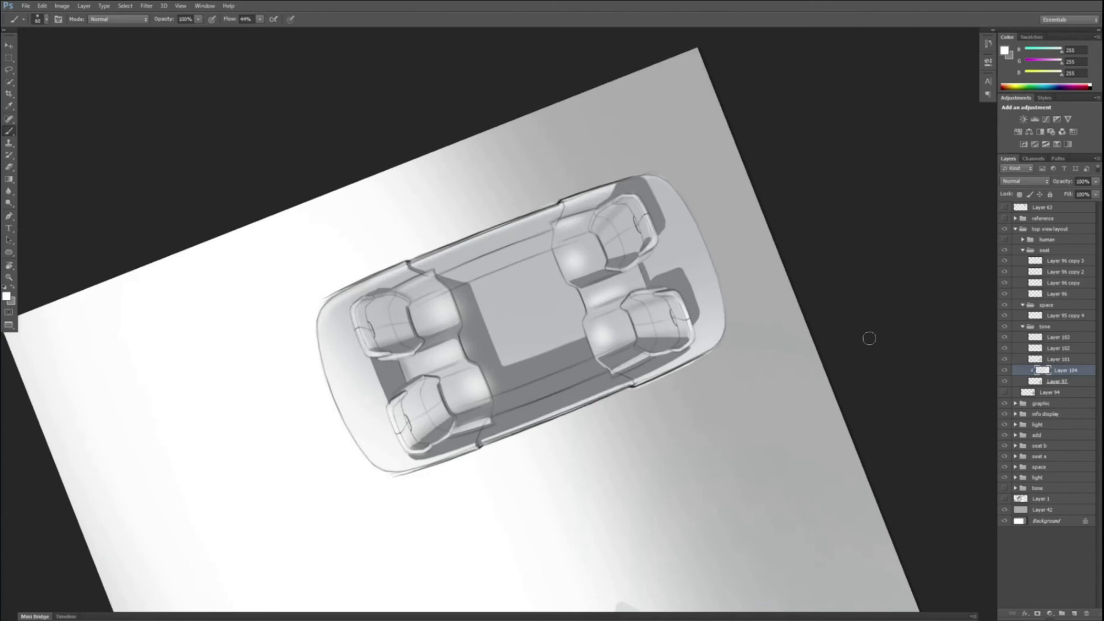
# Step: Add another layer clipped to the grey body tone and brush a large white highlight across the floor between the seats
pyautogui.click(1074, 613)
pyautogui.rightClick(1071, 370)
pyautogui.click(956, 340)
pyautogui.press(']')
pyautogui.press(']')
pyautogui.press(']')
pyautogui.press(']')
pyautogui.press(']')
pyautogui.press(']')
pyautogui.press(']')
pyautogui.press(']')
pyautogui.press(']')
pyautogui.press(']')
pyautogui.moveTo(504, 285)
pyautogui.mouseDown()
pyautogui.moveTo(515, 303)
pyautogui.moveTo(561, 259)
pyautogui.moveTo(421, 280)
pyautogui.moveTo(581, 224)
pyautogui.mouseUp()
# Step: Soften the right side of the floor highlight with a large soft eraser
pyautogui.press('e')
pyautogui.rightClick(671, 259)
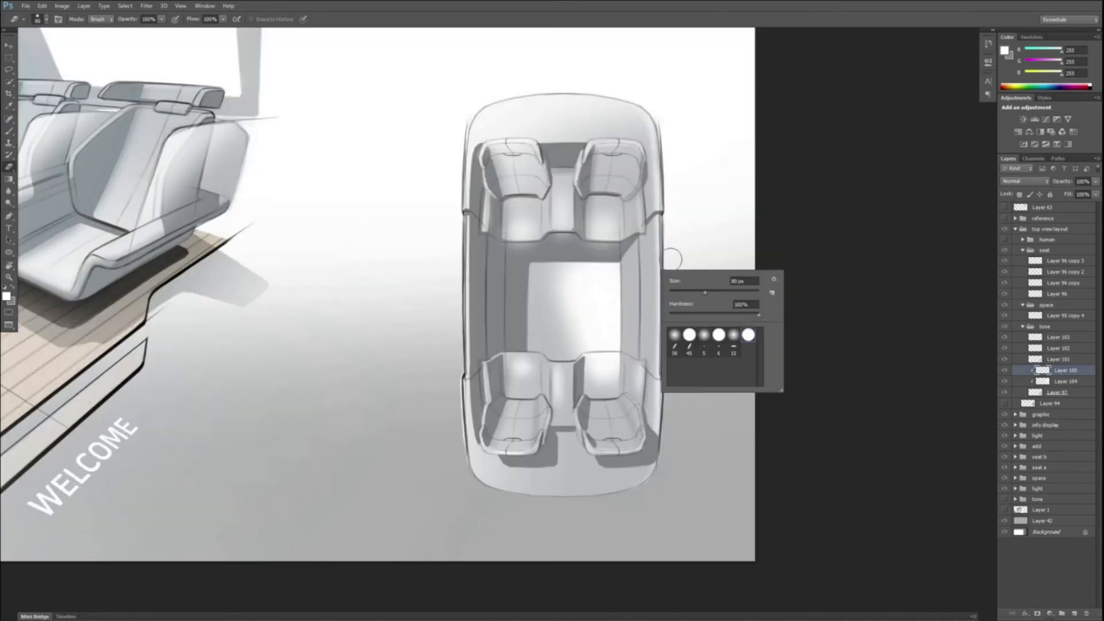
pyautogui.doubleClick(733, 335)
pyautogui.press(']')
pyautogui.press(']')
pyautogui.press(']')
pyautogui.press(']')
pyautogui.press(']')
pyautogui.press(']')
pyautogui.press(']')
pyautogui.press(']')
pyautogui.press(']')
pyautogui.press(']')
pyautogui.press(']')
pyautogui.press(']')
pyautogui.press(']')
pyautogui.press(']')
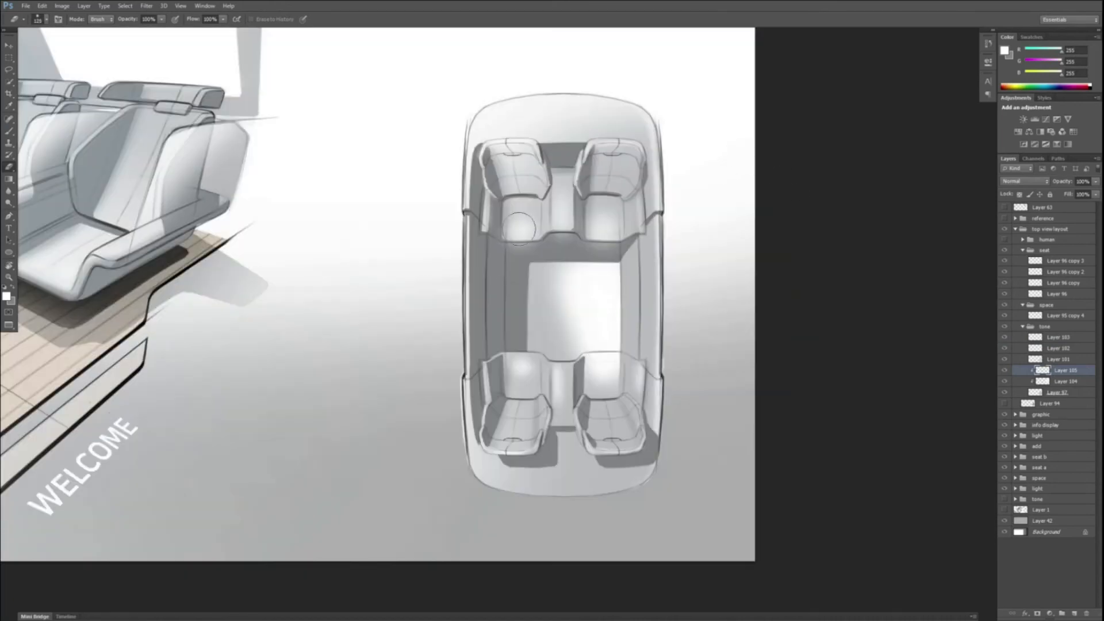
pyautogui.moveTo(619, 288); pyautogui.dragTo(636, 342)
# Step: Show the human silhouettes, lower the human group's opacity, and collapse the top view layout group
pyautogui.hotkey('ctrl', '-')
pyautogui.hotkey('ctrl', '-')
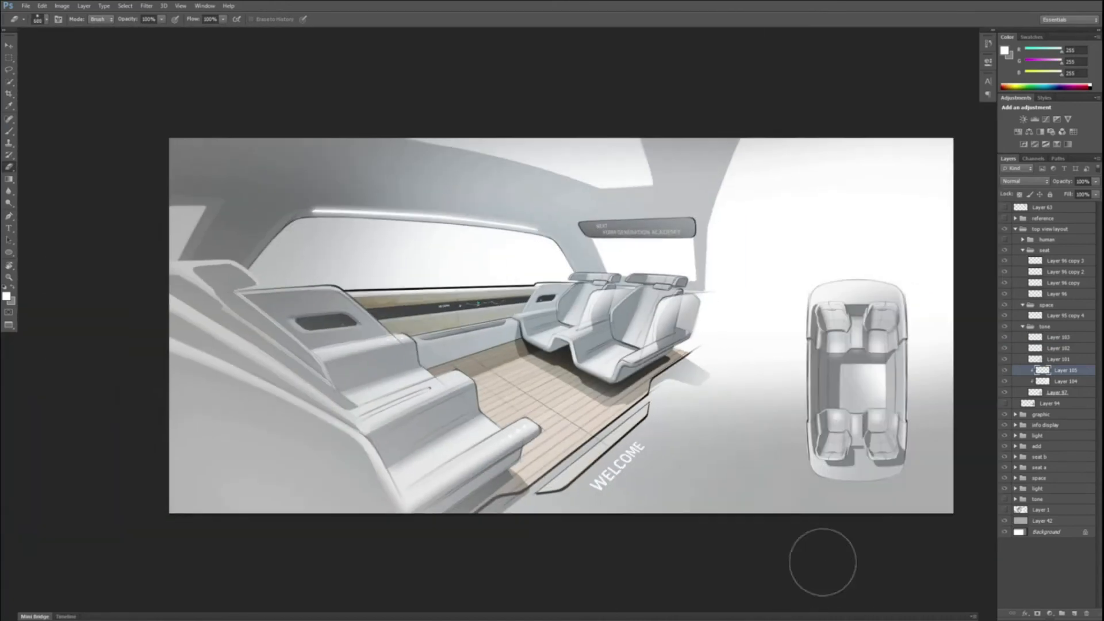
pyautogui.click(1005, 239)
pyautogui.click(1020, 240)
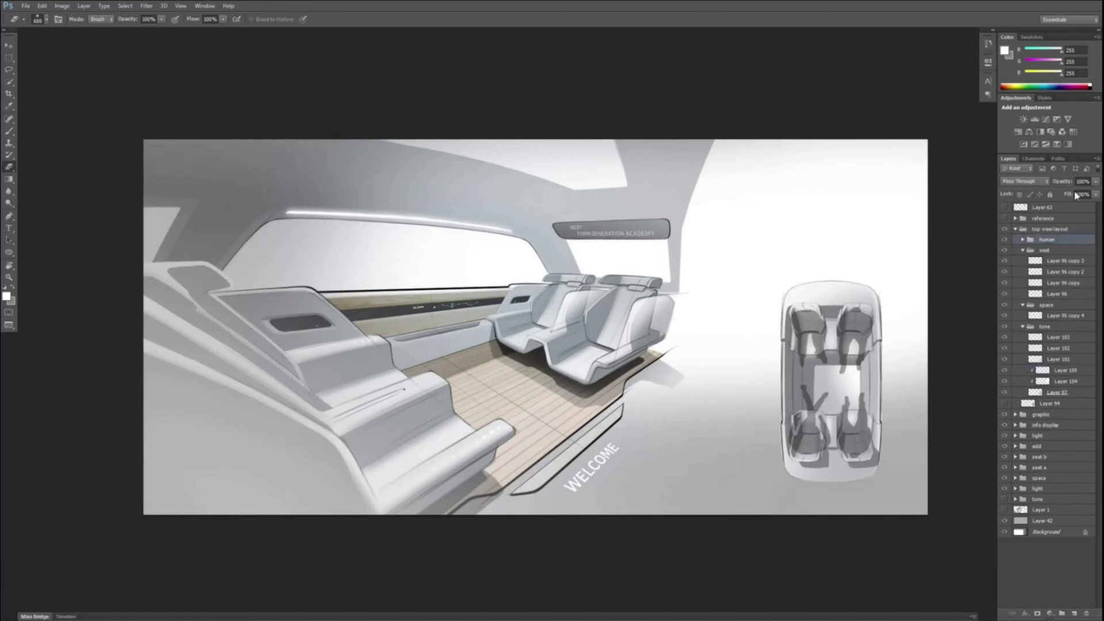
pyautogui.moveTo(1095, 183); pyautogui.dragTo(1073, 195)
pyautogui.click(1015, 229)
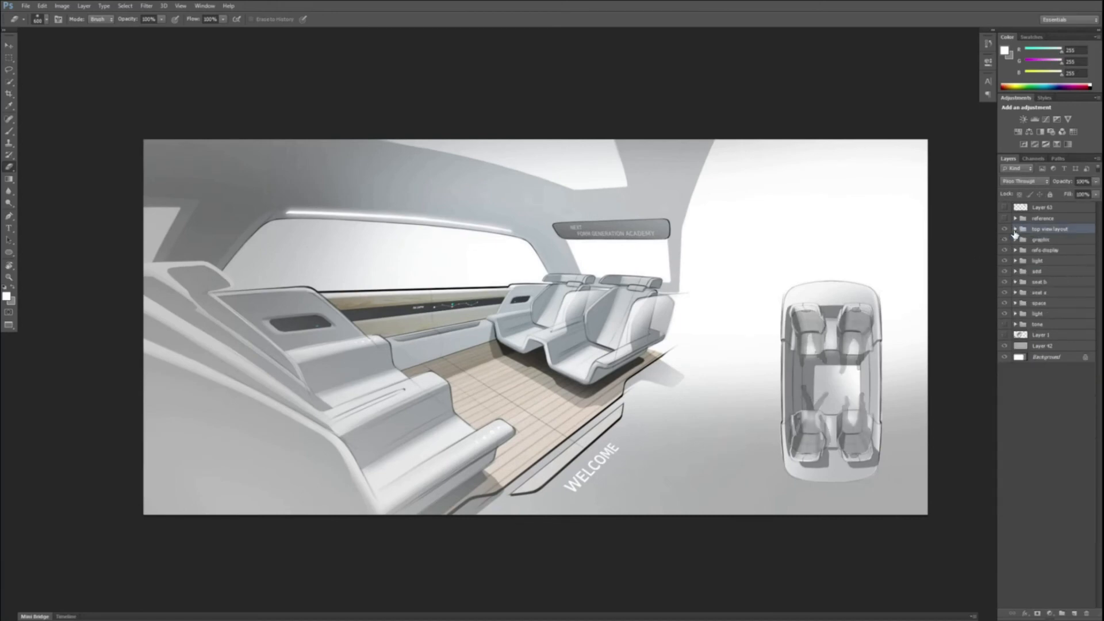
# Step: Load the vehicle body silhouette from the tone group as a selection and add a new layer beneath that group
pyautogui.click(1016, 230)
pyautogui.click(1023, 250)
pyautogui.click(1023, 260)
pyautogui.click(1023, 272)
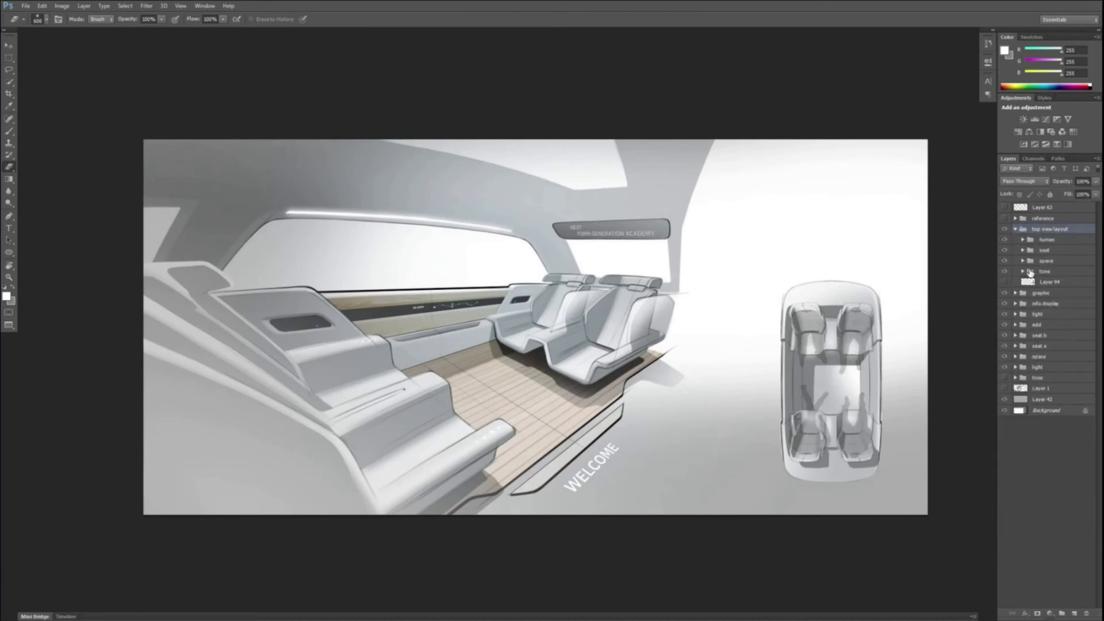
pyautogui.click(1023, 272)
pyautogui.keyDown('ctrl'); pyautogui.click(1035, 337); pyautogui.keyUp('ctrl')
pyautogui.click(1023, 271)
pyautogui.click(1050, 282)
pyautogui.click(1073, 614)
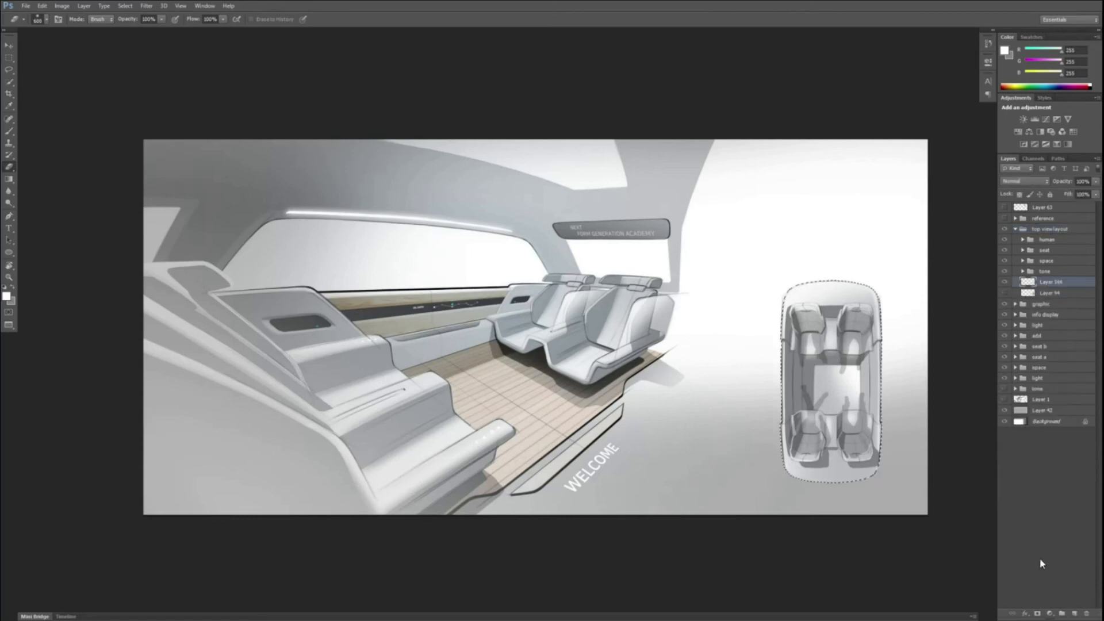
# Step: Swap the foreground and background colours, fill the body-shaped selection with grey, and deselect it
pyautogui.click(12, 288)
pyautogui.hotkey('shift', 'F5')
pyautogui.press('Return')
pyautogui.press('m')
pyautogui.hotkey('ctrl', 'd')
pyautogui.press('v')
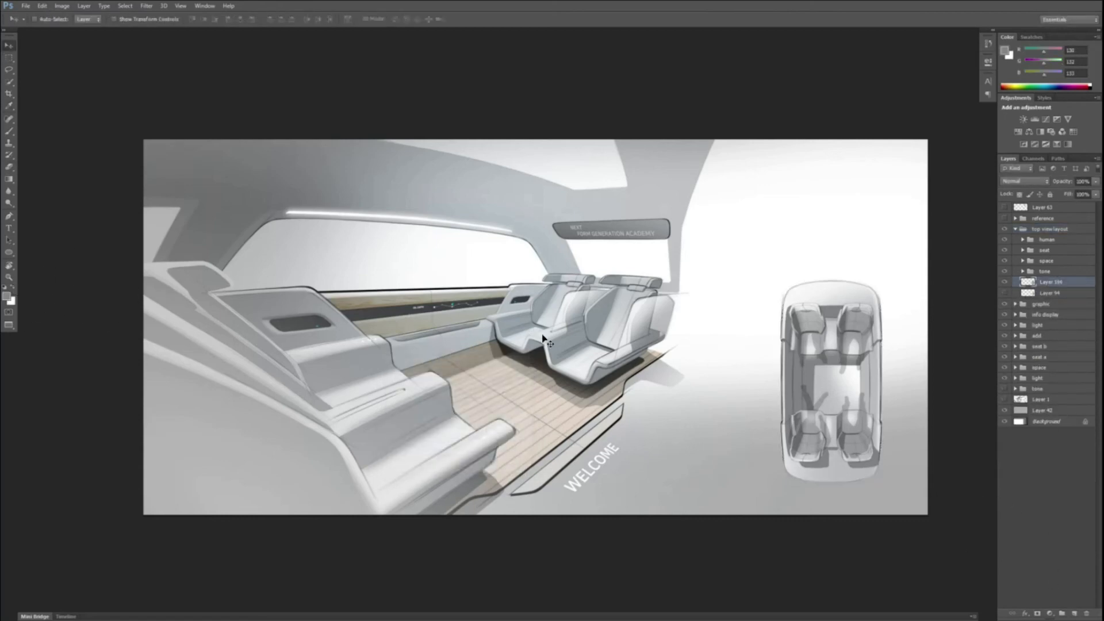
# Step: Offset the grey body shape slightly down and right as a drop shadow and set its blend mode to Multiply
pyautogui.moveTo(548, 341); pyautogui.dragTo(556, 355)
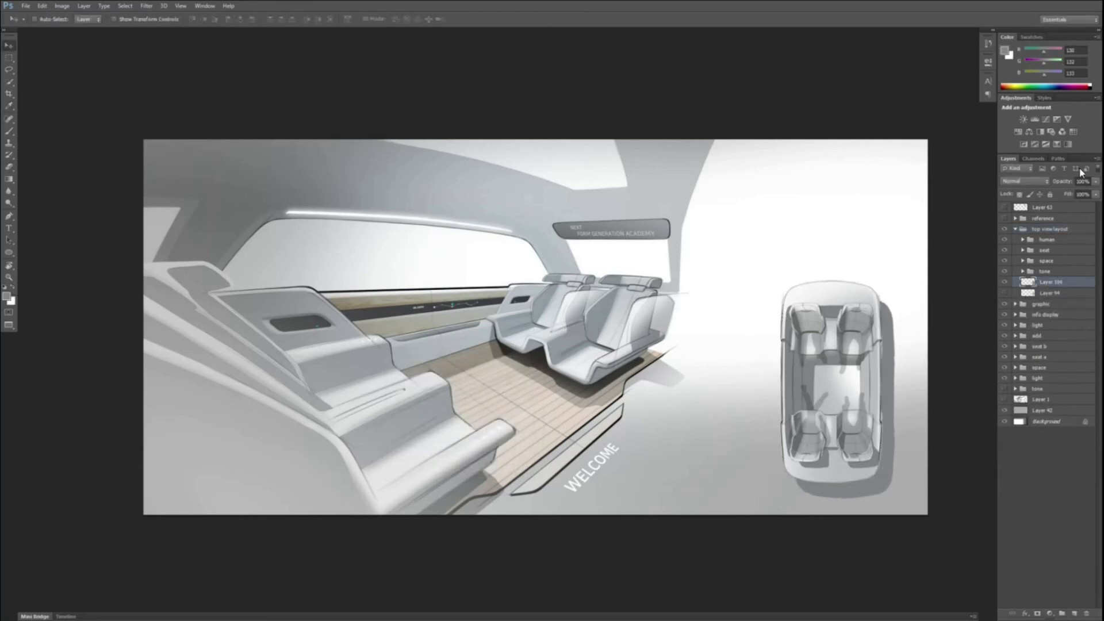
pyautogui.click(1024, 181)
pyautogui.click(1019, 223)
pyautogui.press('e')
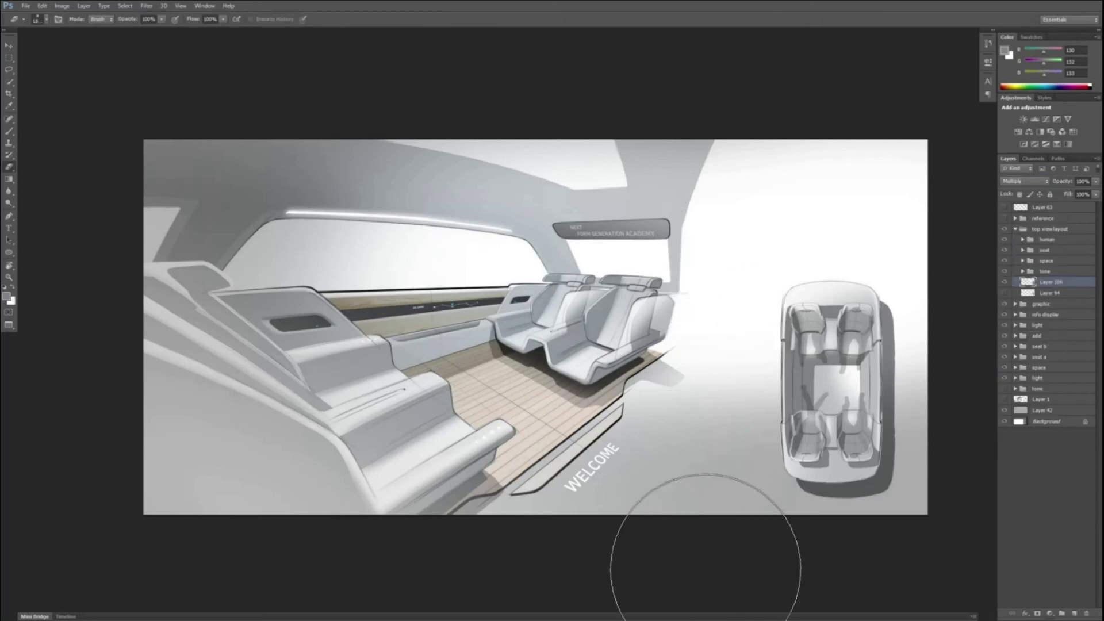
pyautogui.moveTo(709, 538); pyautogui.dragTo(685, 525)
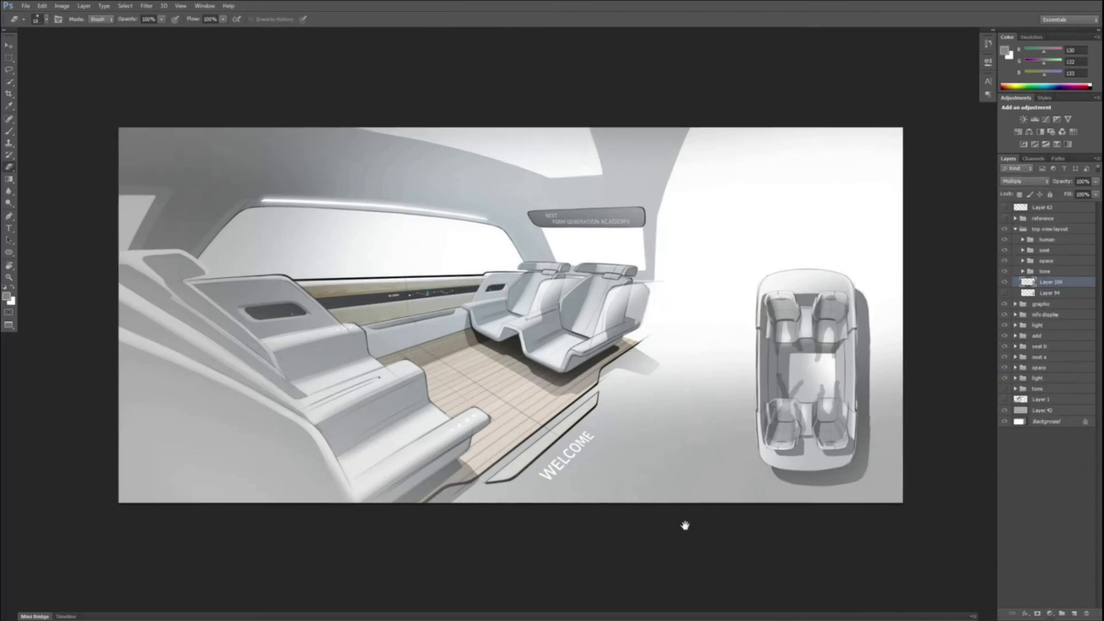
# Step: Collapse the top view layout group, scale it up to about 113%, and reposition the vehicle slightly up and left
pyautogui.click(1016, 229)
pyautogui.hotkey('ctrl', 't')
pyautogui.moveTo(716, 211); pyautogui.dragTo(706, 204)
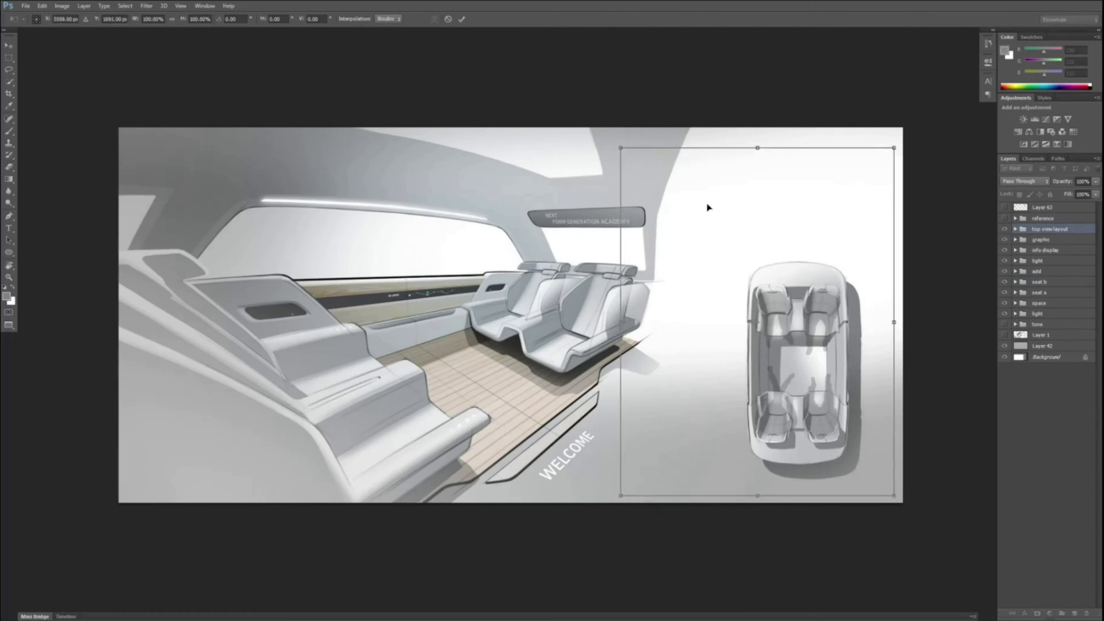
pyautogui.moveTo(620, 148); pyautogui.dragTo(586, 136)
pyautogui.moveTo(673, 187); pyautogui.dragTo(671, 178)
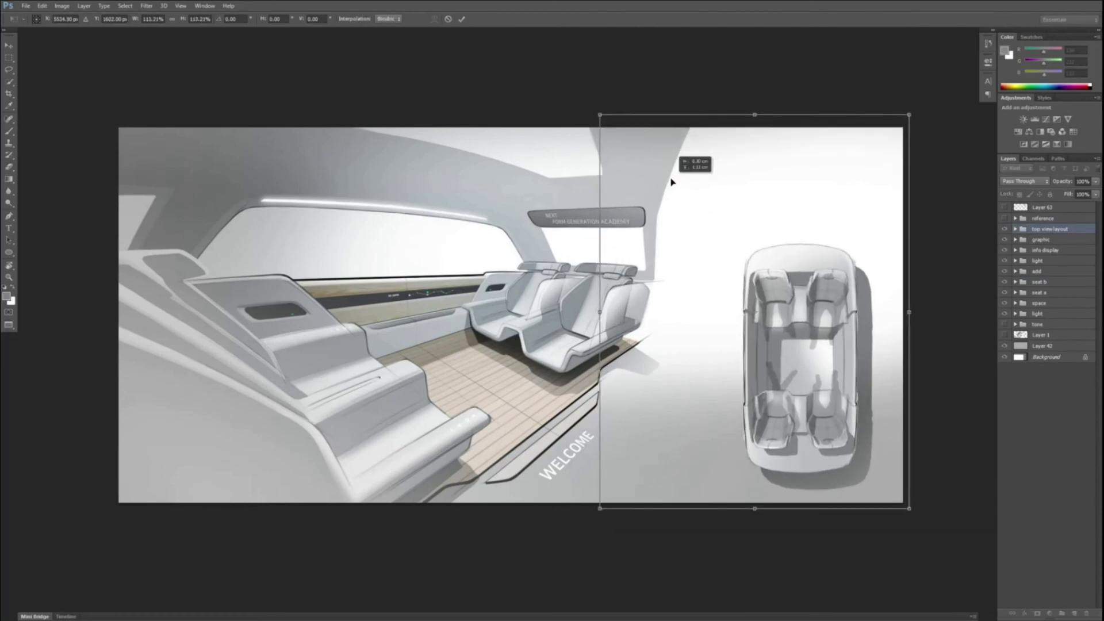
pyautogui.press('Return')
pyautogui.press('e')
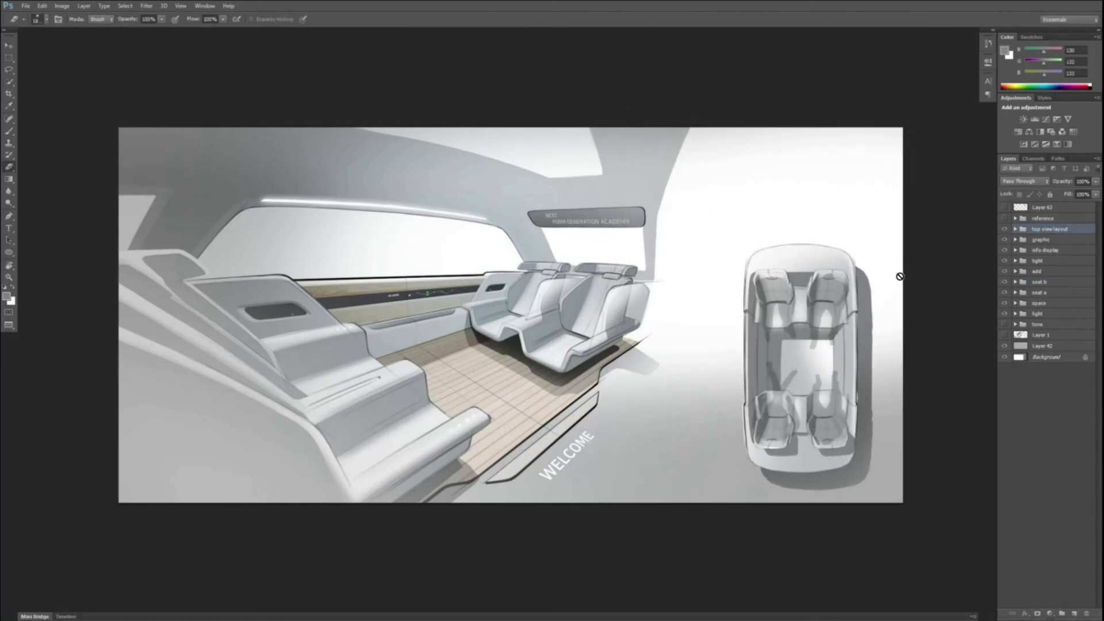
# Step: Create a new group above the top view layout group and name it "text"
pyautogui.hotkey('ctrl', 'g')
pyautogui.press('t')
pyautogui.doubleClick(1047, 229)
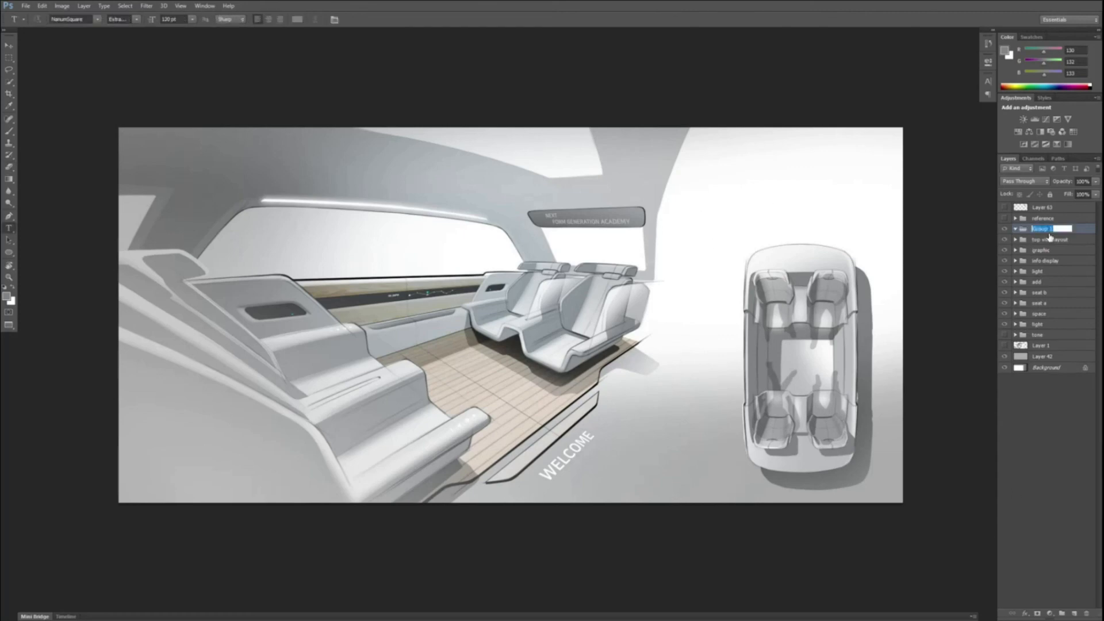
pyautogui.write('text')
pyautogui.press('Return')
# Step: Add the caption "layout study" in the text group, scale it down, and place it just above the vehicle's front
pyautogui.click(677, 227)
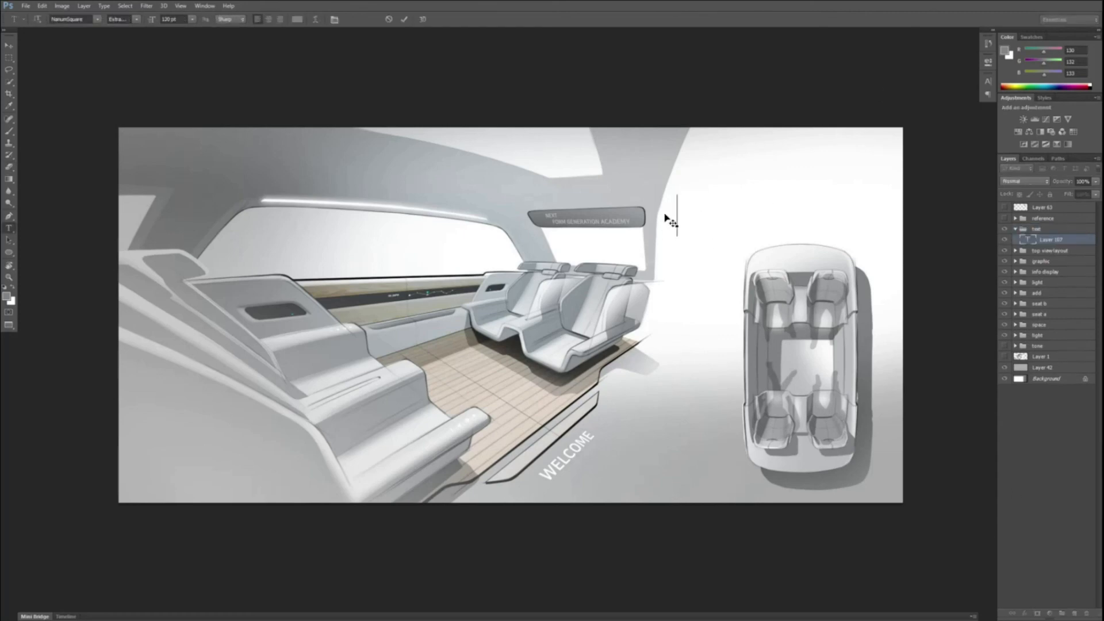
pyautogui.write('layout stu')
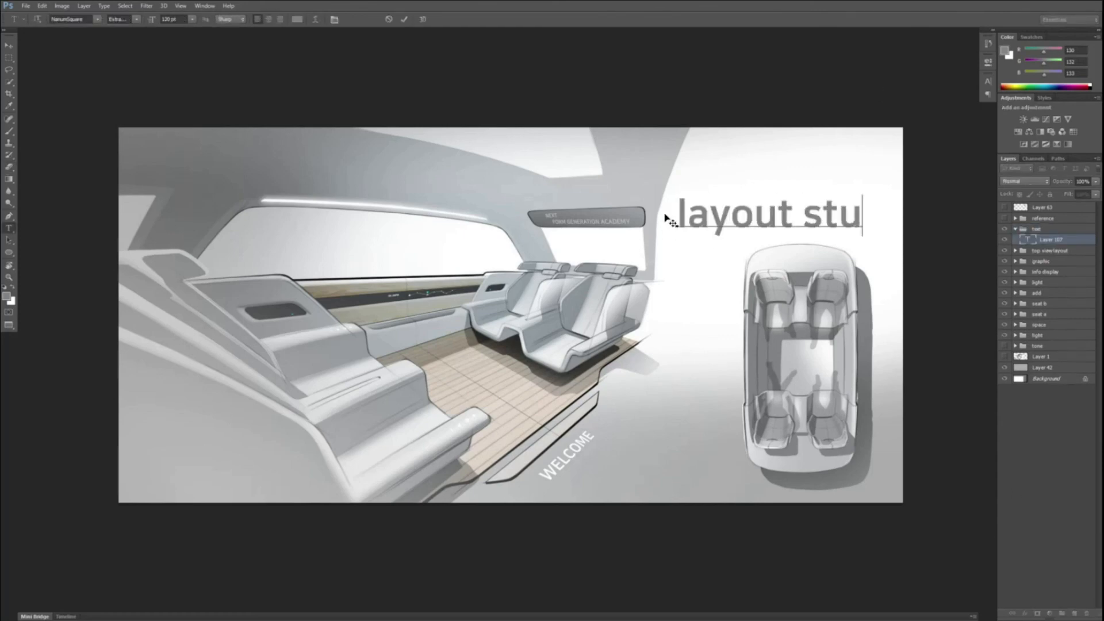
pyautogui.write('dy')
pyautogui.hotkey('ctrl', 'Return')
pyautogui.hotkey('ctrl', 't')
pyautogui.moveTo(678, 195); pyautogui.dragTo(774, 236)
pyautogui.press('Return')
pyautogui.press('v')
# Step: On a new layer, brush a thin horizontal line under the caption in its sampled grey, and move the text group slightly up
pyautogui.click(1075, 614)
pyautogui.press('i')
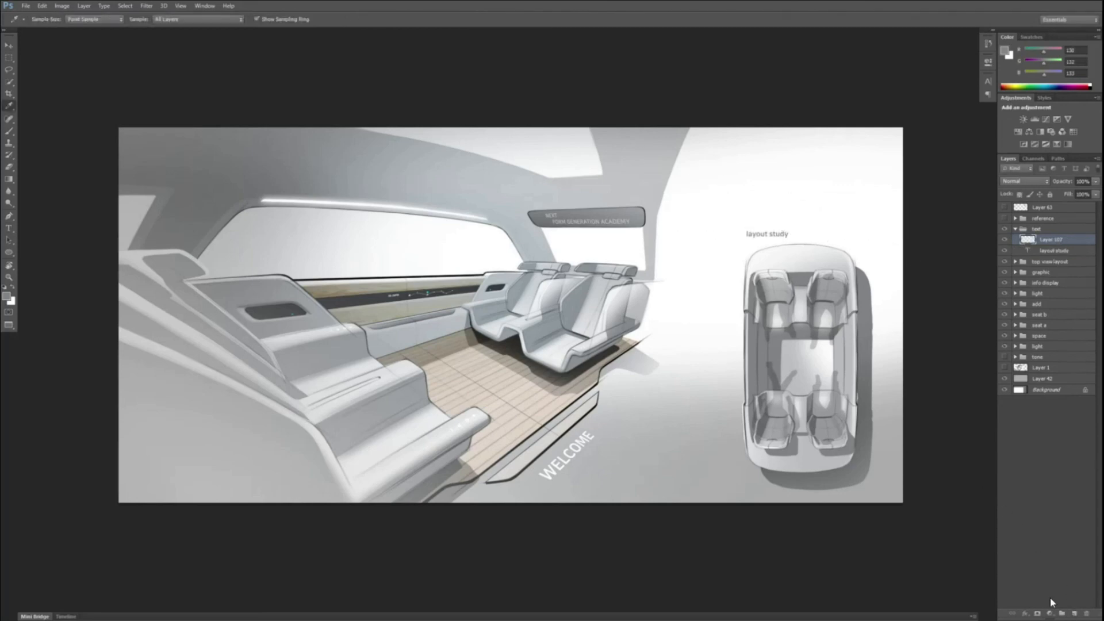
pyautogui.press('b')
pyautogui.rightClick(816, 247)
pyautogui.press('Escape')
pyautogui.press('o')
pyautogui.press('i')
pyautogui.click(763, 235)
pyautogui.press('b')
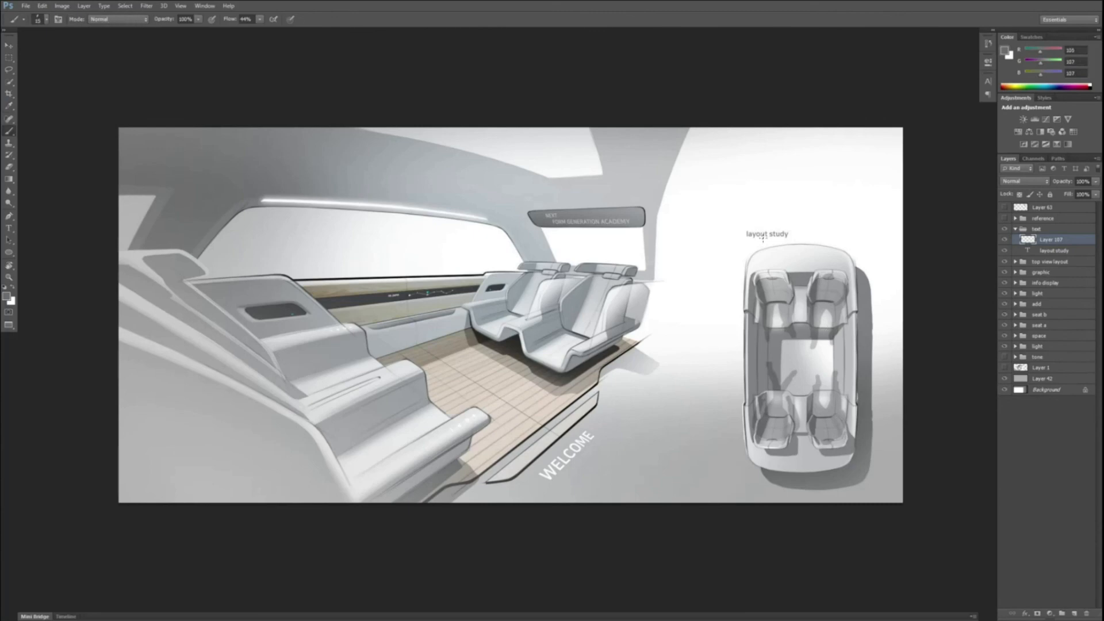
pyautogui.moveTo(724, 244)
pyautogui.mouseDown()
pyautogui.moveTo(917, 229)
pyautogui.moveTo(907, 188)
pyautogui.mouseUp()
pyautogui.press('v')
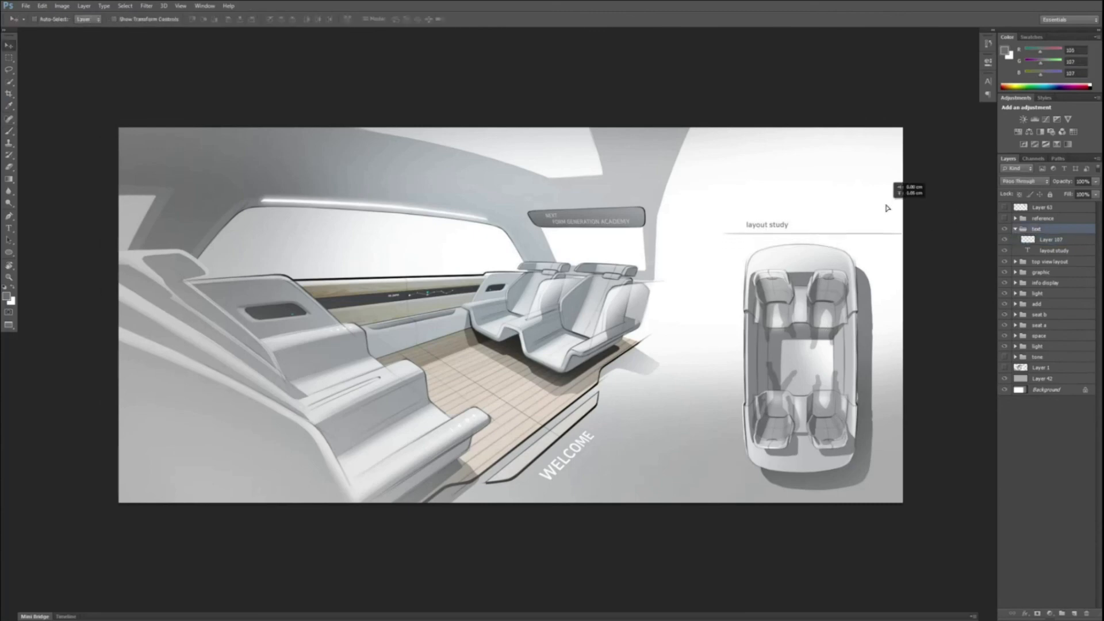
# Step: Place the FORM GENERATION logo in the text group and scale it down into the canvas's upper-right corner
pyautogui.click(1073, 616)
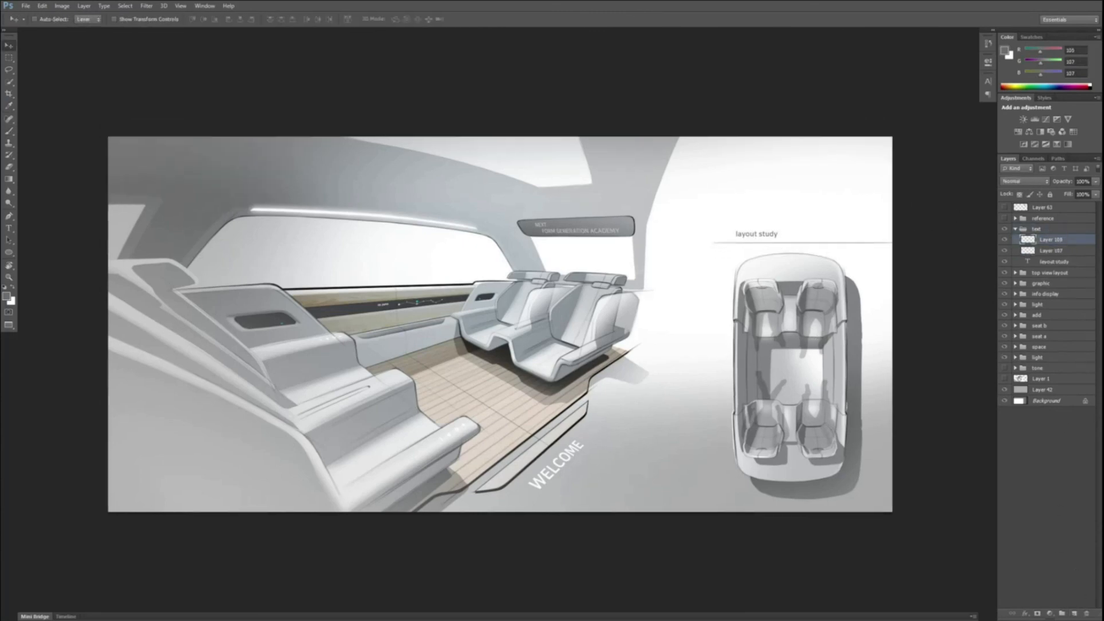
pyautogui.moveTo(717, 226); pyautogui.dragTo(734, 166)
pyautogui.moveTo(318, 209); pyautogui.dragTo(770, 159)
pyautogui.press('Return')
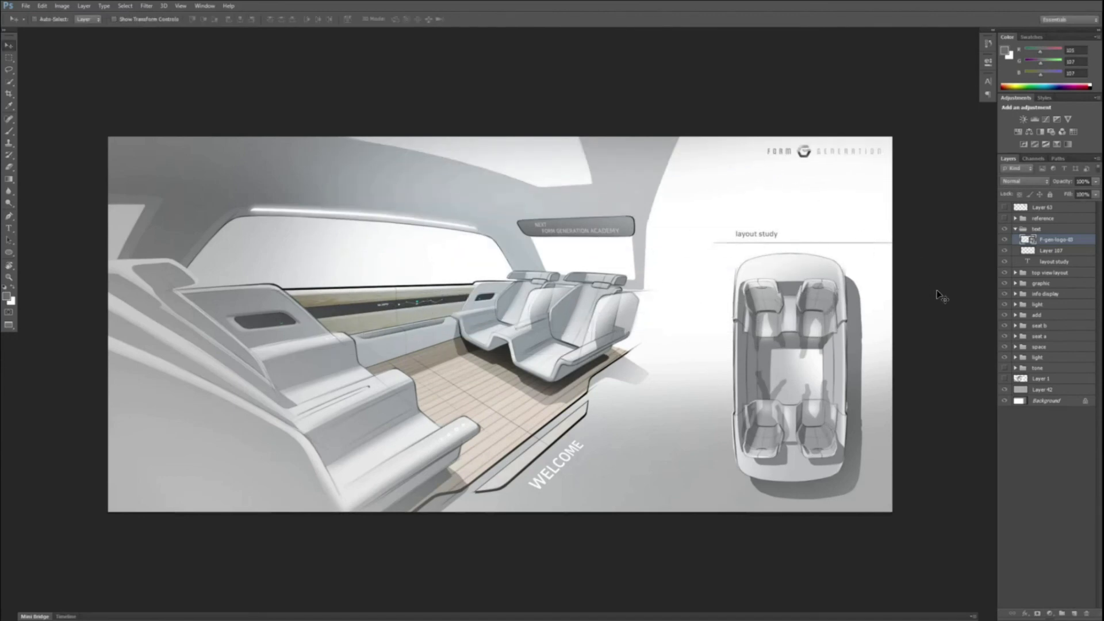